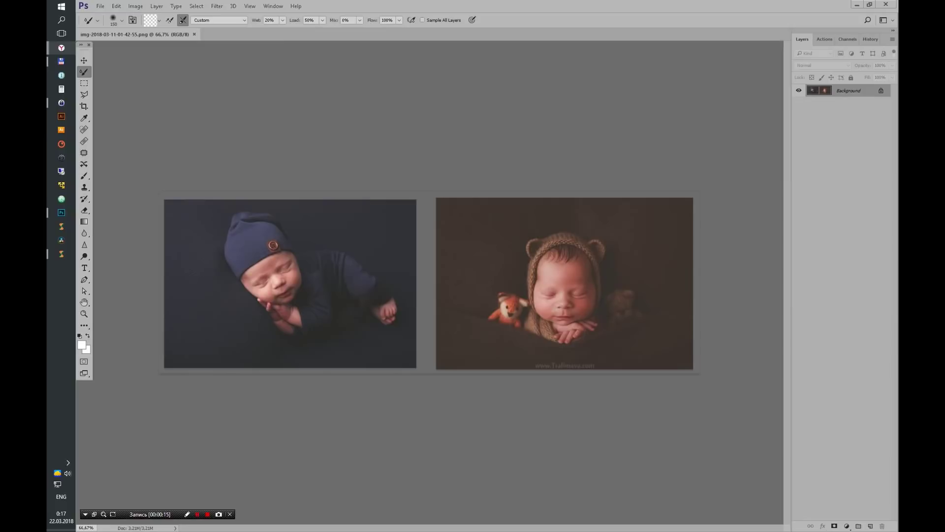
- Bring up Yandex Browser maximized and scroll through the trafimava.com newborn gallery
left_click(61, 48)
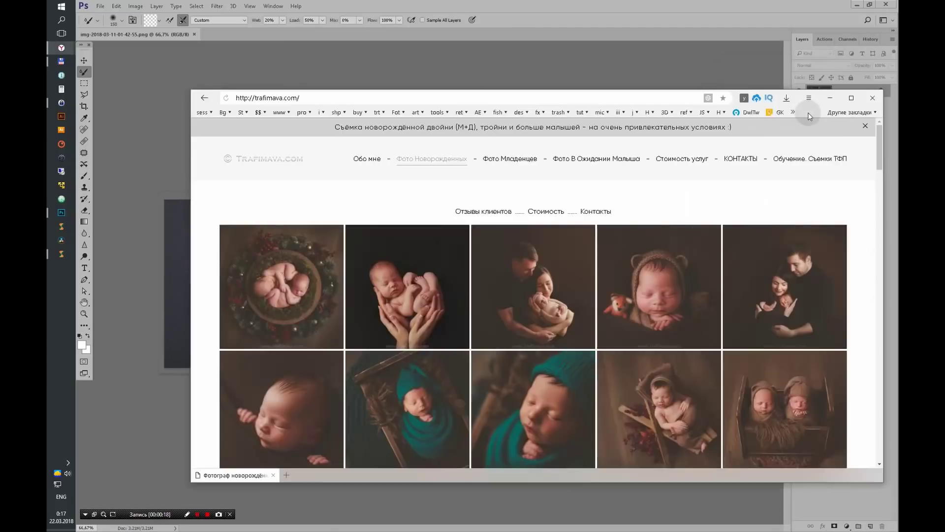
double_click(807, 111)
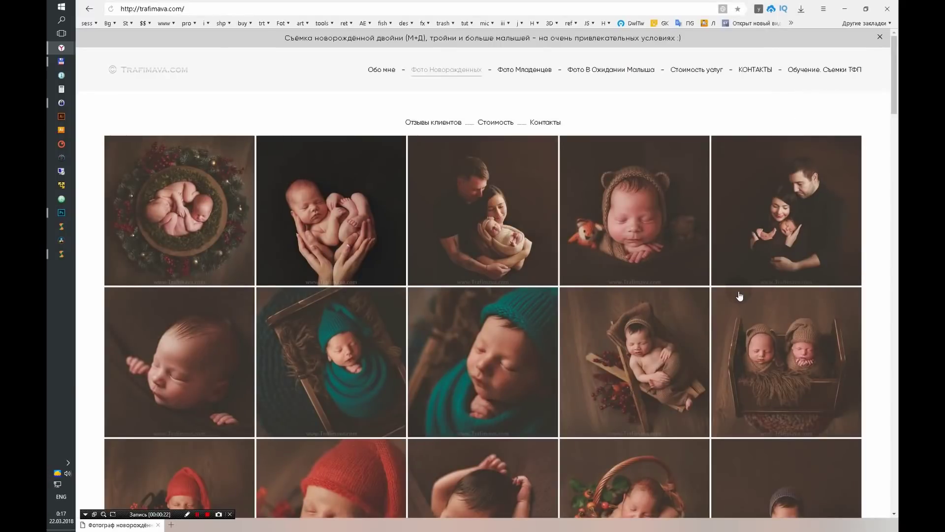
scroll(739, 296, "down", 3)
scroll(740, 296, "down", 3)
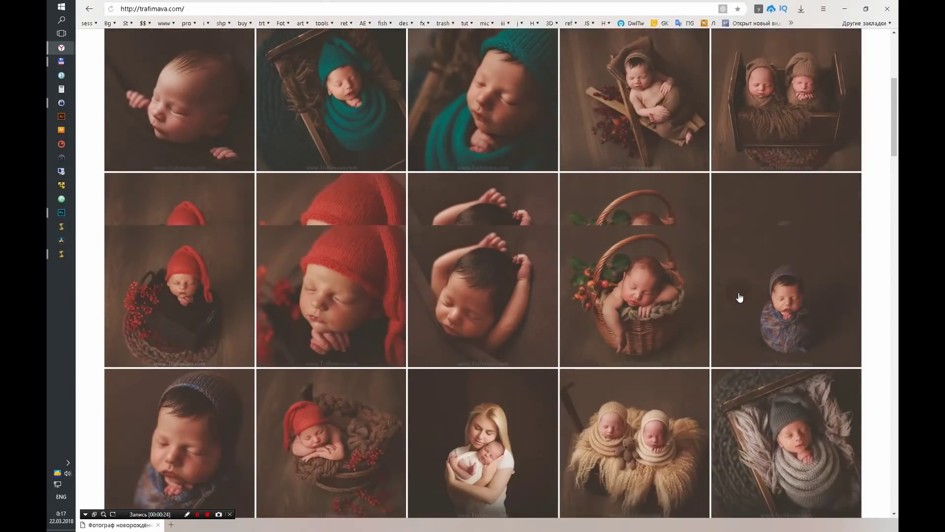
scroll(739, 297, "down", 3)
scroll(739, 297, "down", 3)
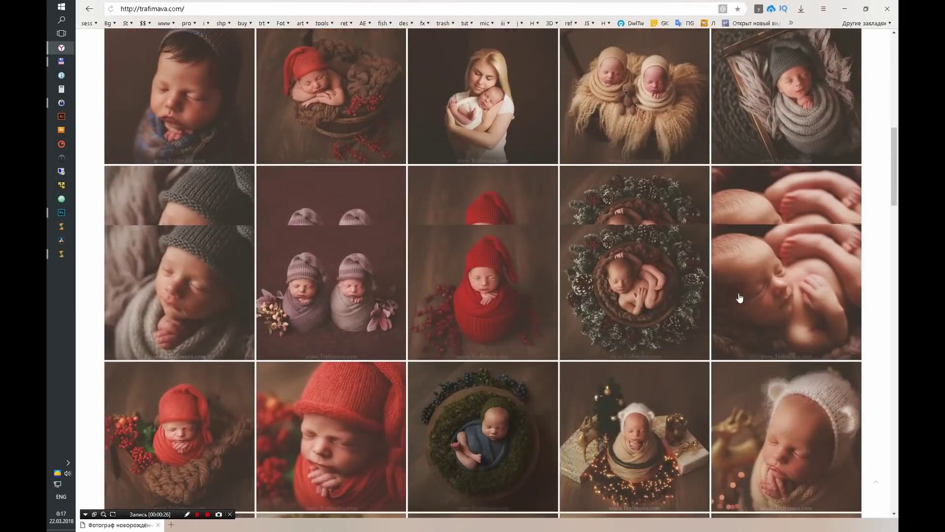
scroll(740, 297, "down", 3)
scroll(739, 298, "down", 3)
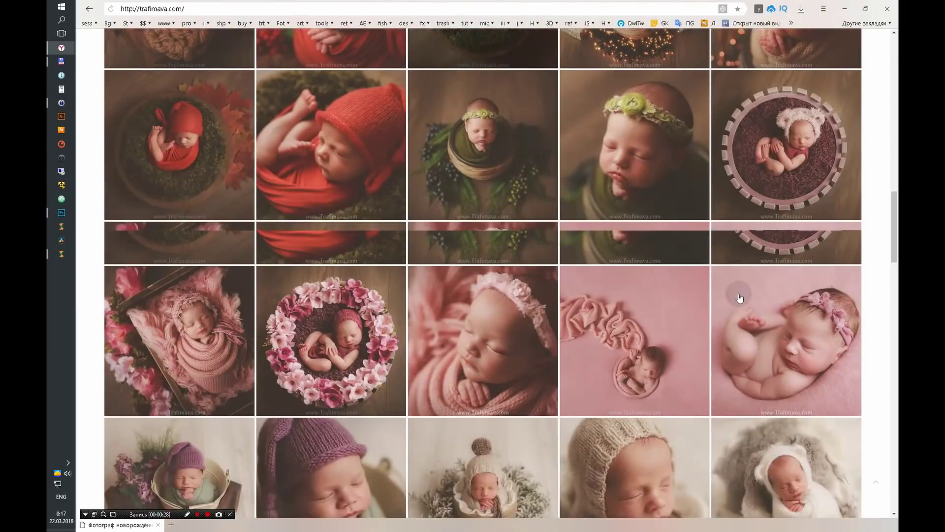
scroll(740, 298, "down", 2)
scroll(739, 298, "down", 2)
- Browse the rest of the gallery, return to the top, and minimize the browser
scroll(739, 301, "down", 5)
scroll(738, 300, "down", 3)
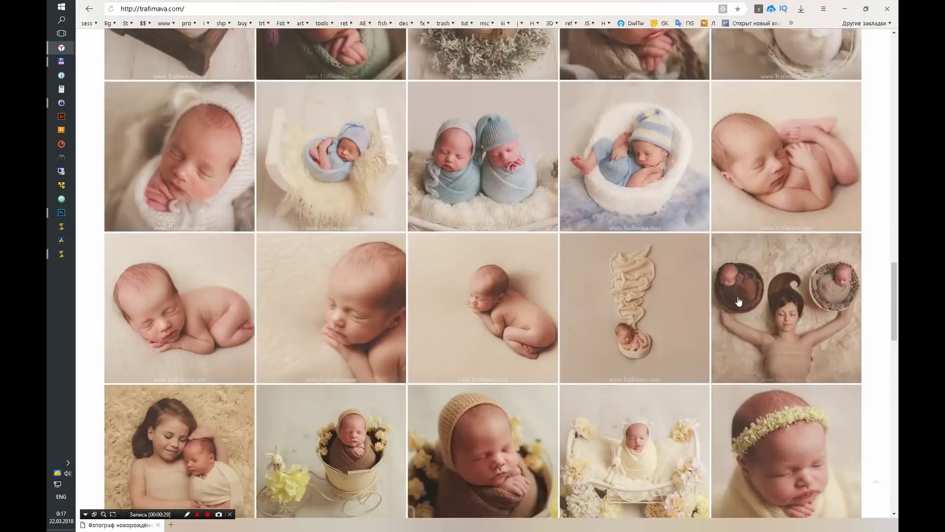
scroll(739, 302, "down", 3)
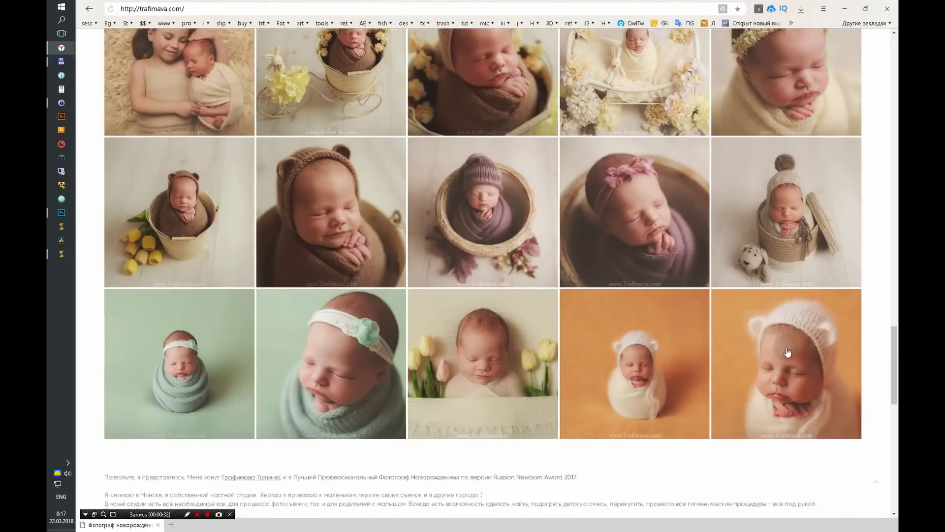
scroll(795, 357, "down", 2)
scroll(800, 365, "down", 3)
scroll(801, 365, "down", 2)
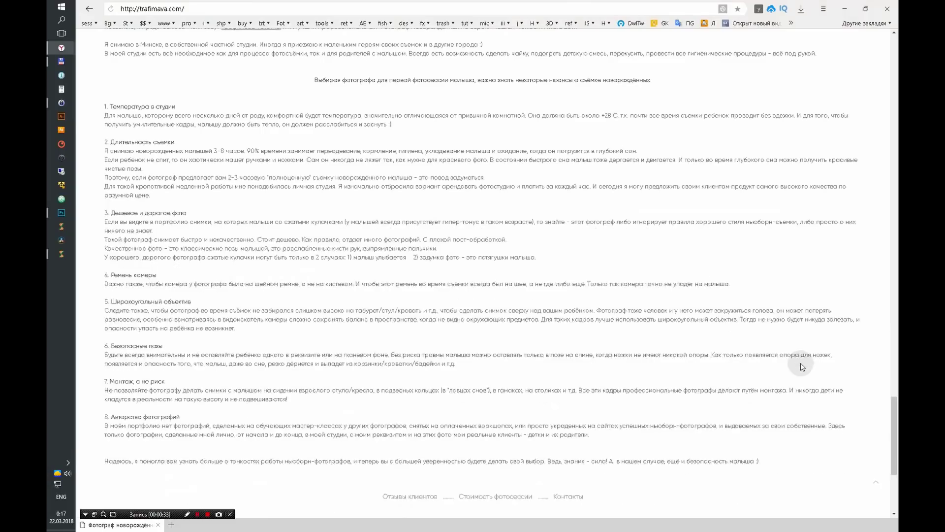
scroll(800, 364, "down", 3)
scroll(799, 363, "down", 1)
left_click_drag(892, 484, 892, 68)
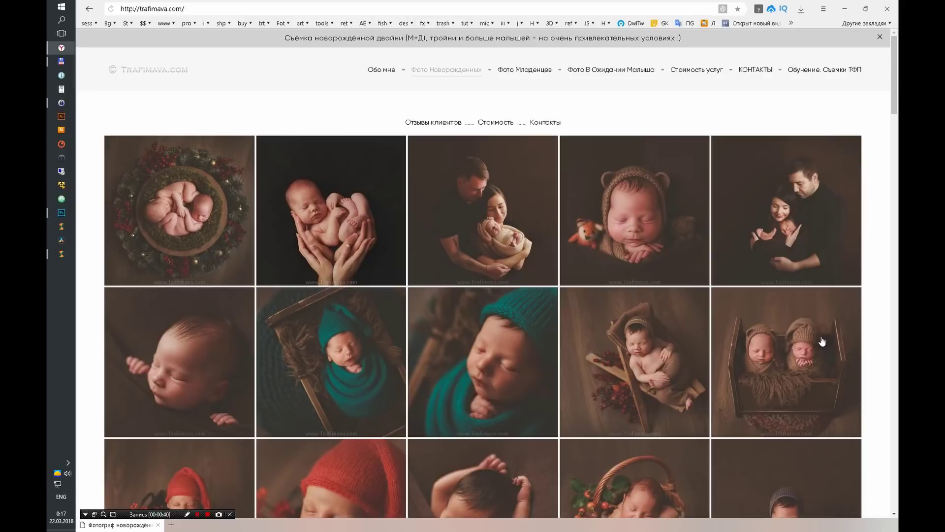
left_click(854, 10)
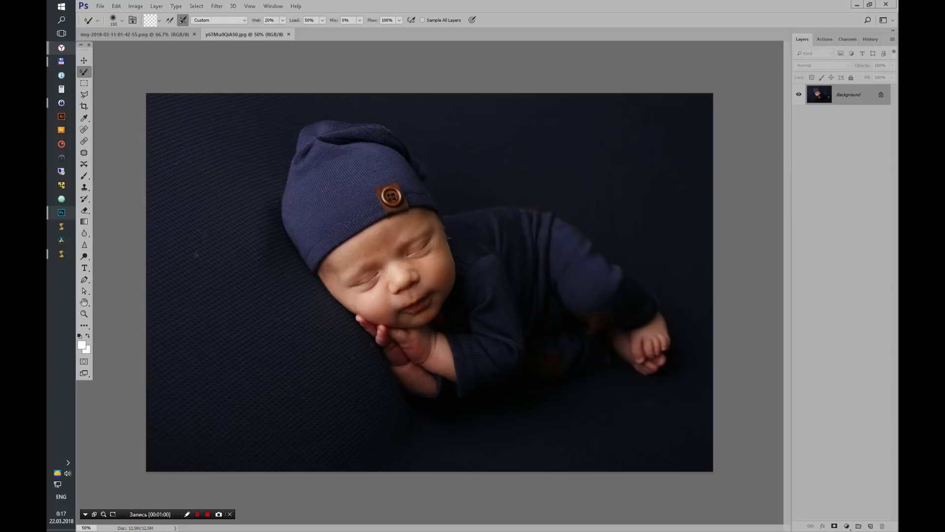
- Bring the bear-hat reference photo into Photoshop and close the side-by-side comparison document
left_click_drag(566, 35, 557, 35)
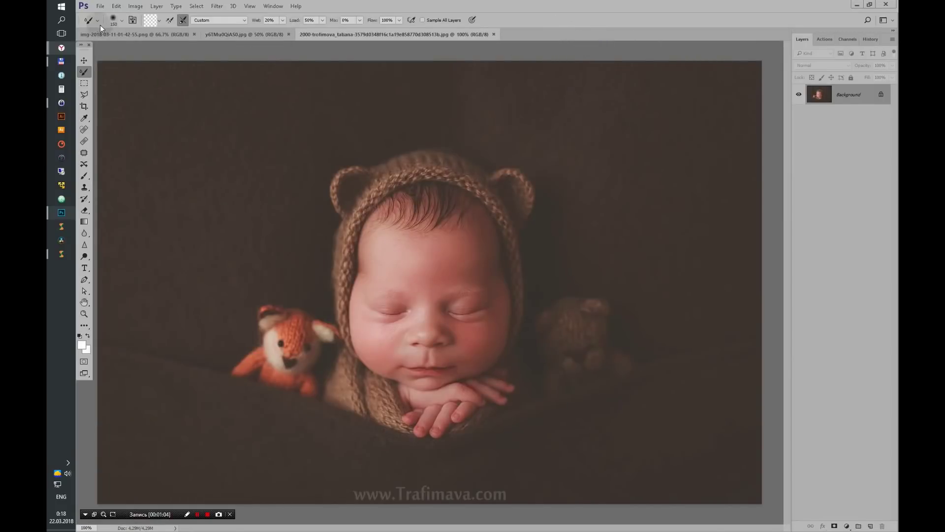
left_click(116, 36)
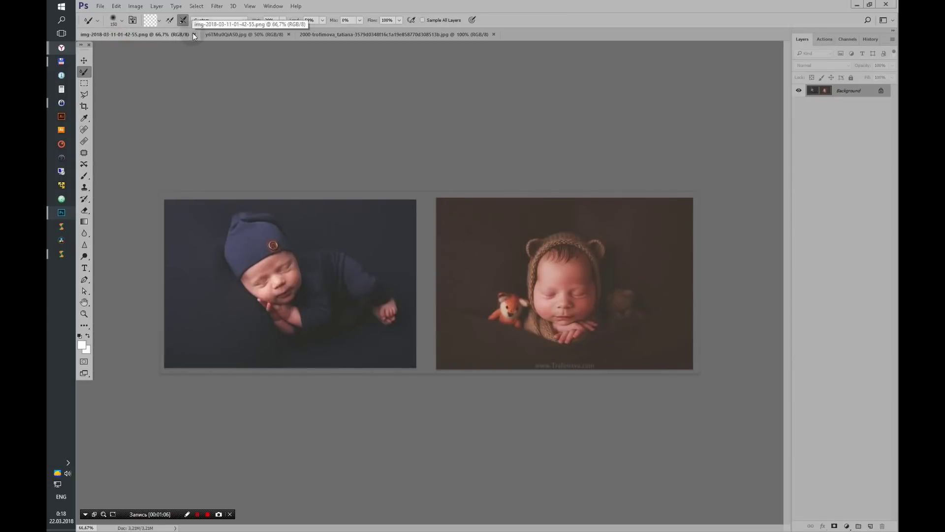
left_click(193, 34)
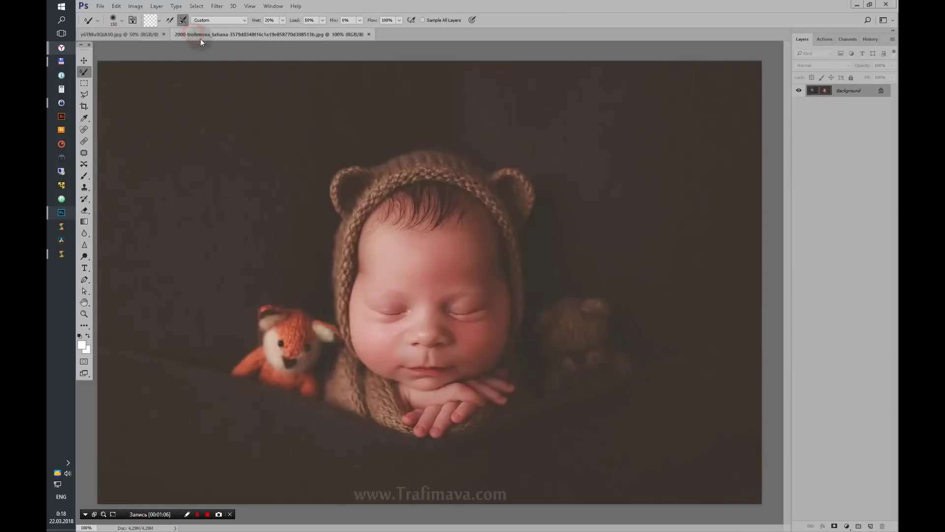
left_click(273, 5)
mouse_move(279, 15)
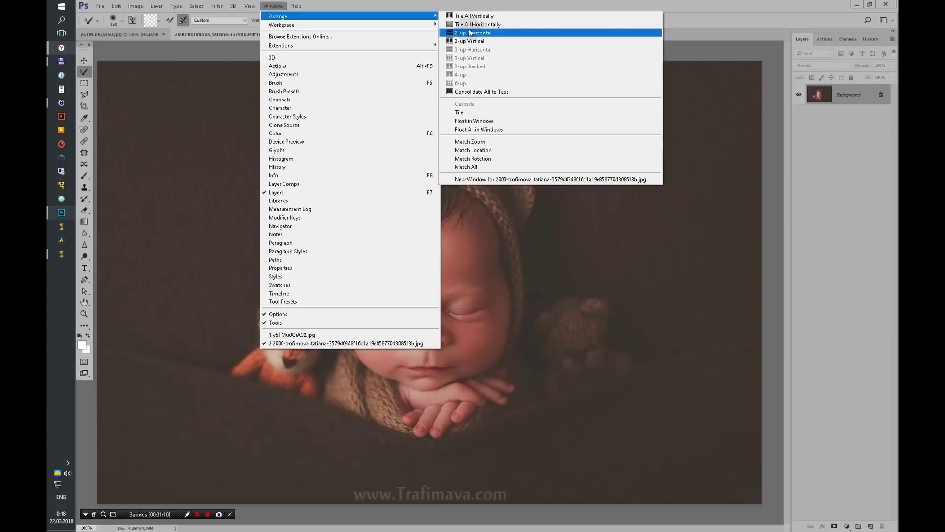
- Tile the two photos 2-up Vertical and zoom each out to show the whole image
left_click(476, 43)
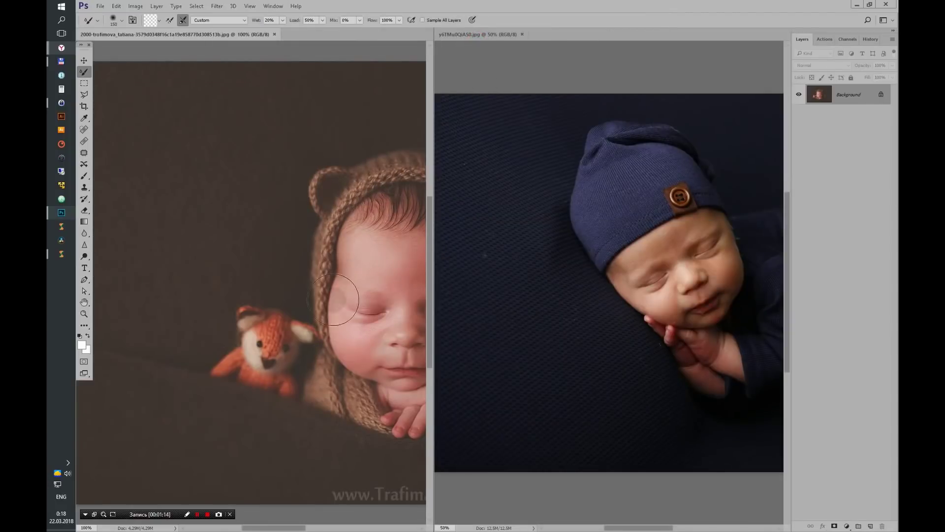
left_click_drag(269, 527, 305, 528)
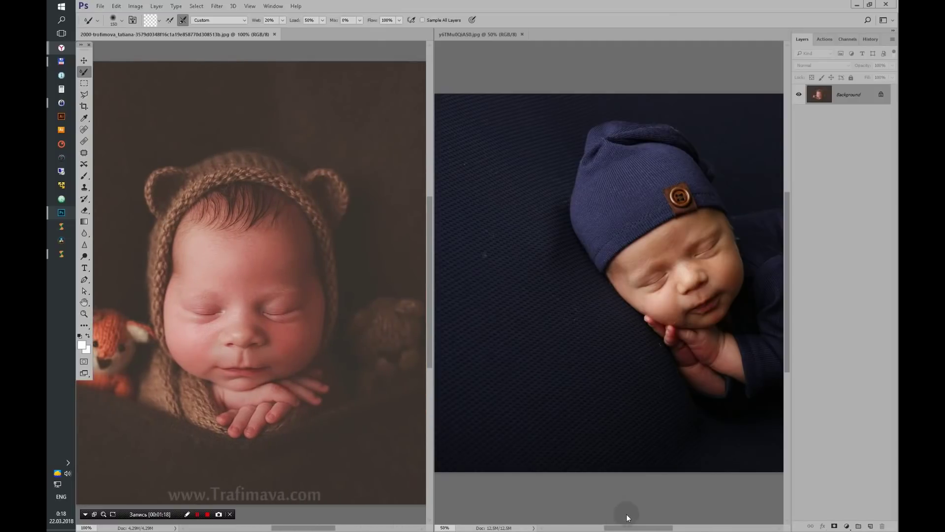
left_click_drag(631, 527, 649, 521)
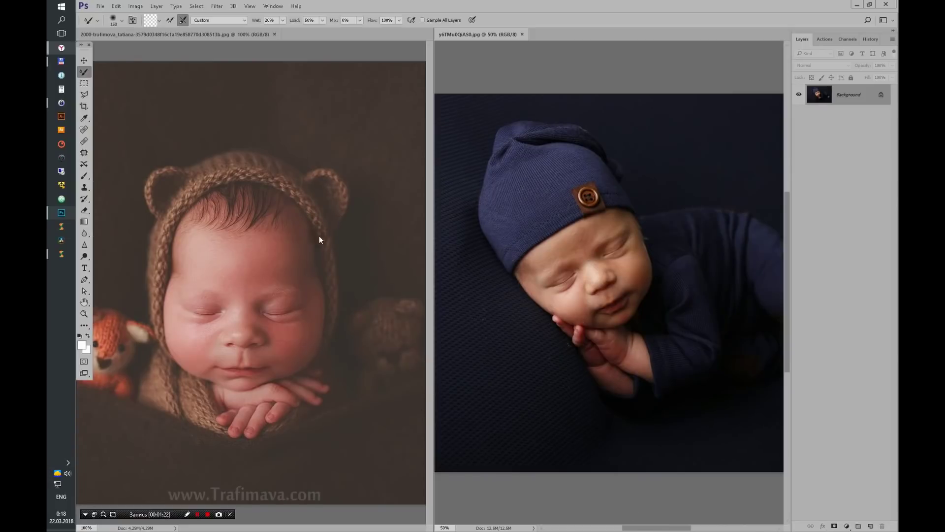
left_click(176, 37)
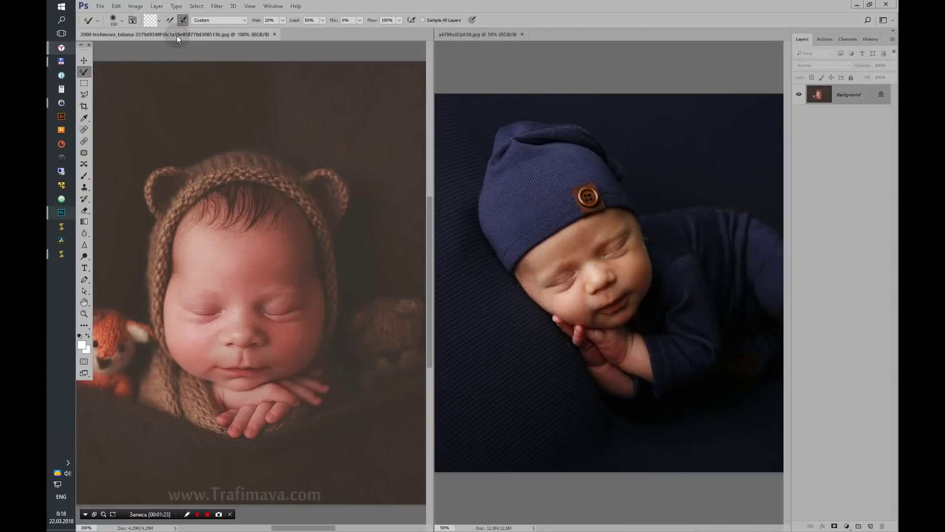
key("ctrl+minus")
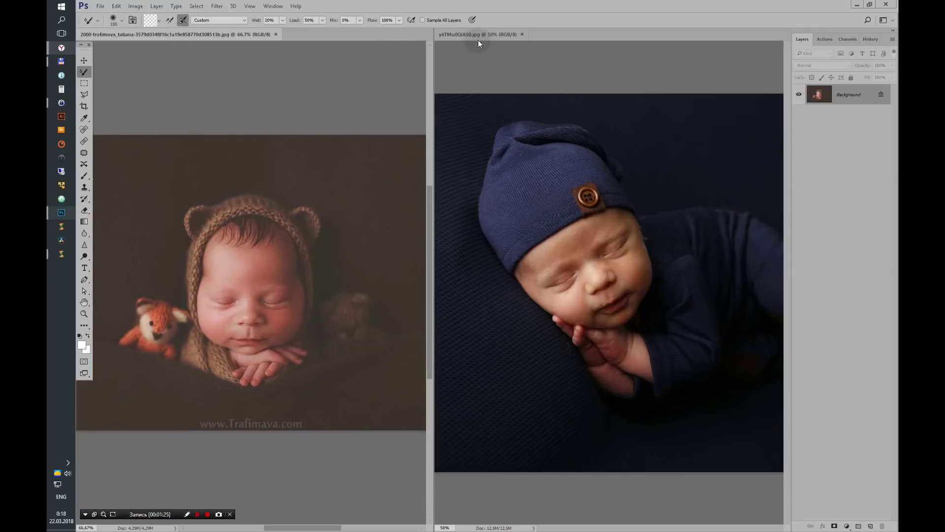
left_click(478, 43)
key("ctrl+minus")
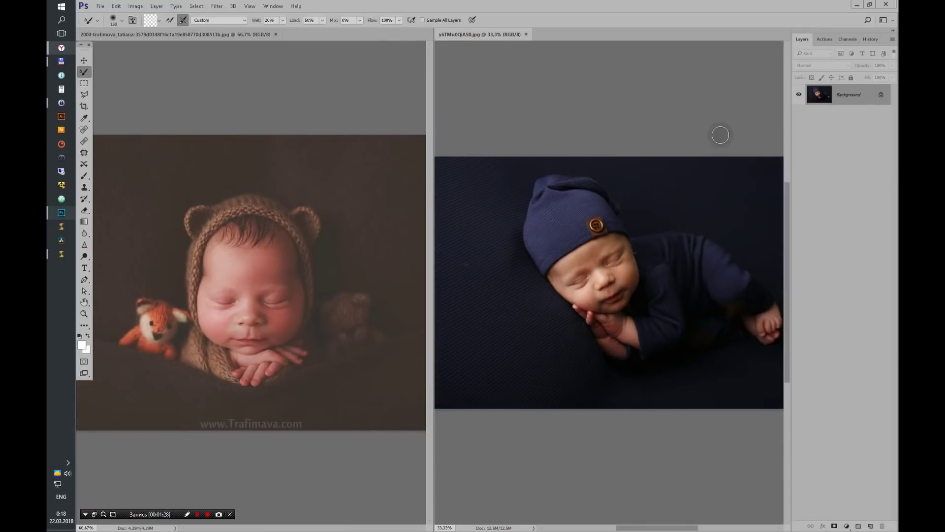
- Add a Curves layer with midtone and highlight points and a raised black point for faded shadows
left_click(847, 525)
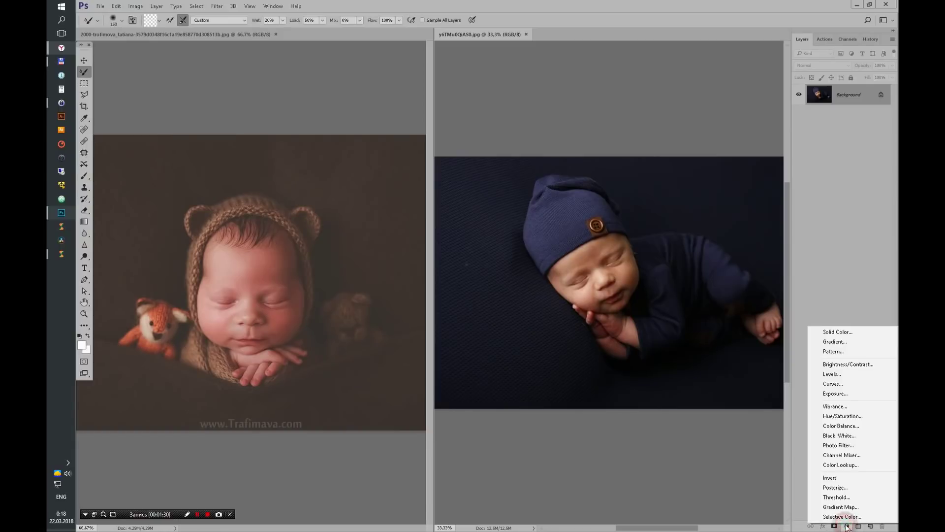
left_click(851, 385)
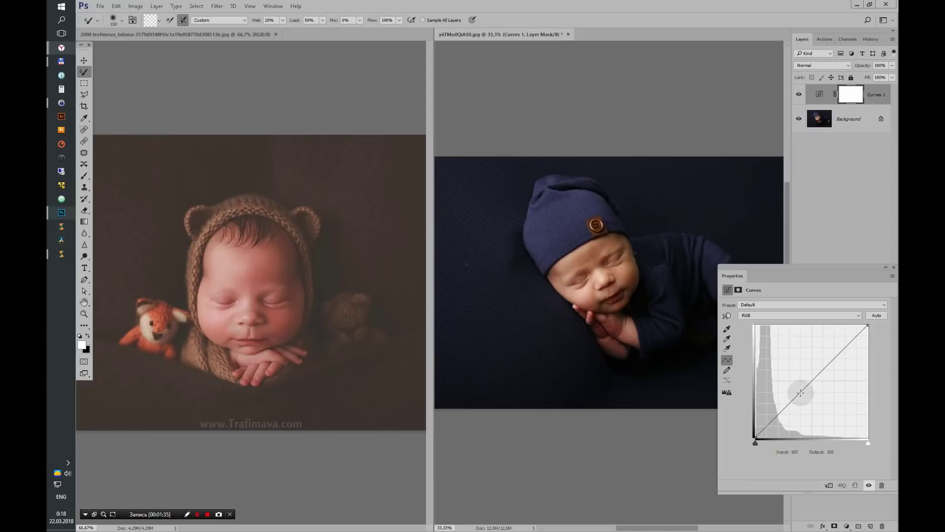
left_click(800, 392)
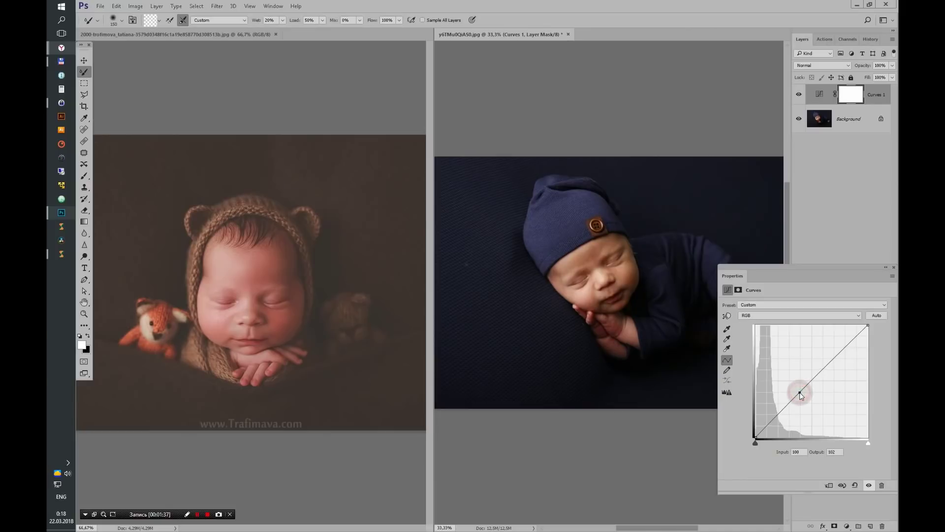
left_click(832, 358)
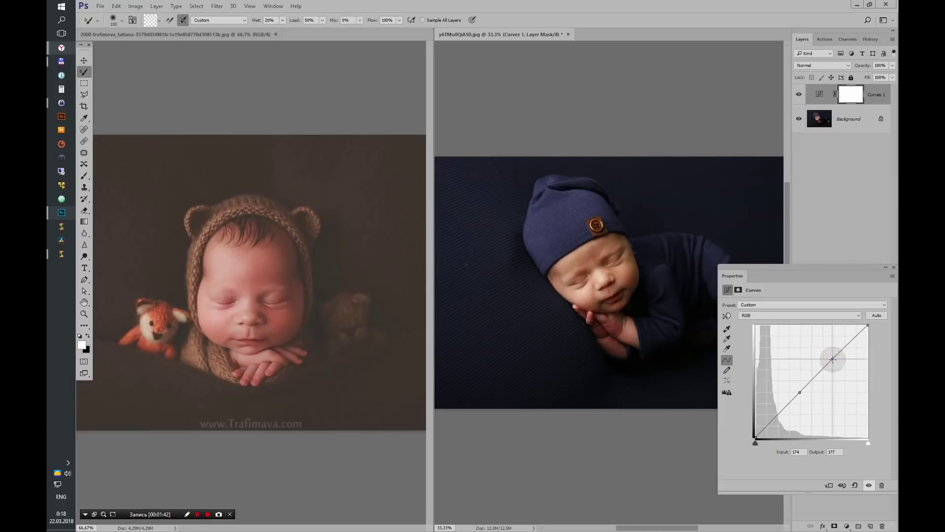
left_click_drag(832, 358, 833, 359)
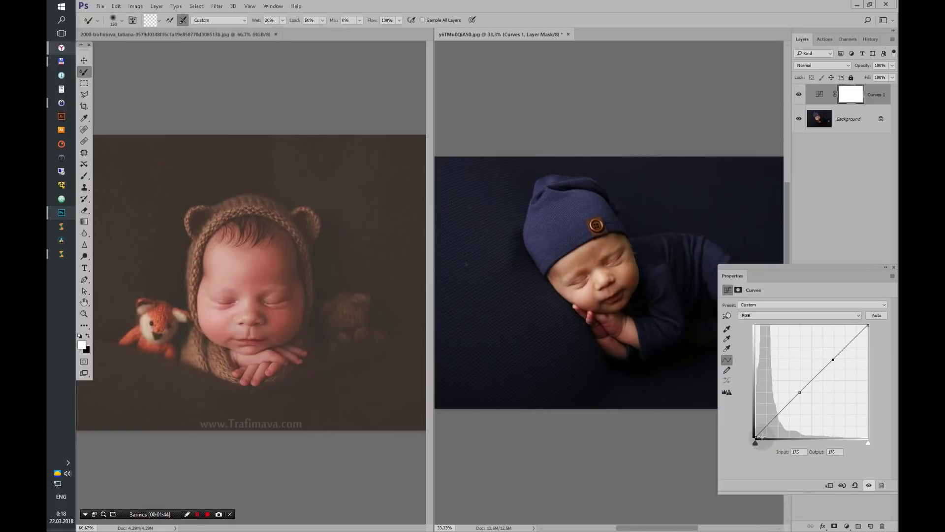
left_click_drag(755, 438, 754, 422)
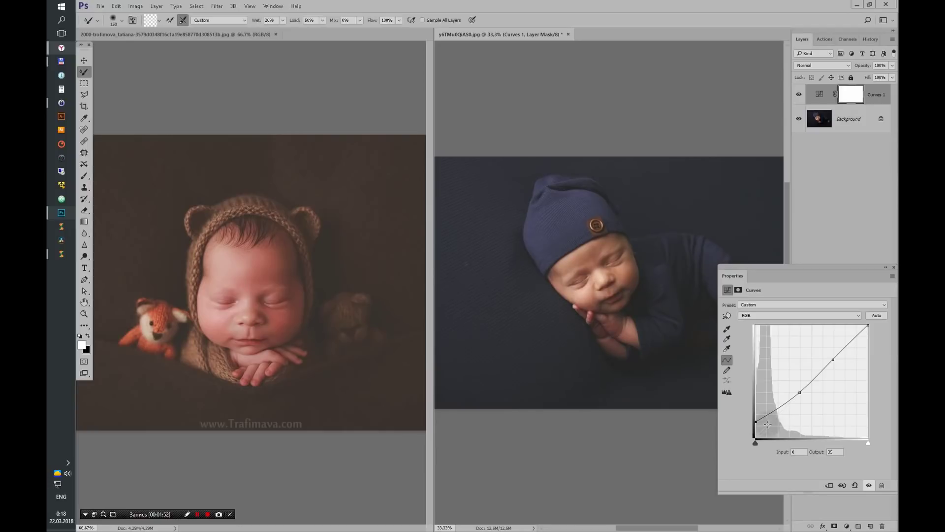
left_click(893, 267)
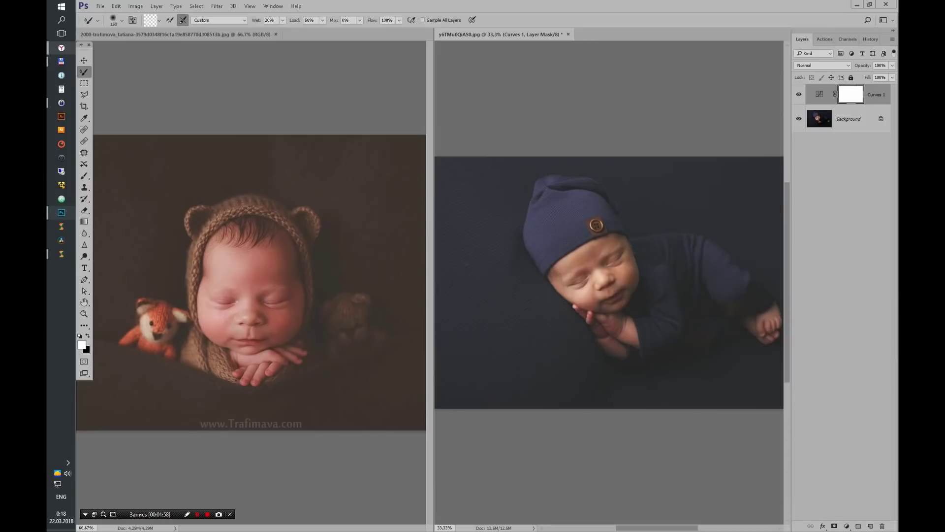
- Add a Selective Color layer, nudge Reds cyan down, and reduce Cyan and Yellow in Yellows
left_click(849, 523)
left_click(854, 519)
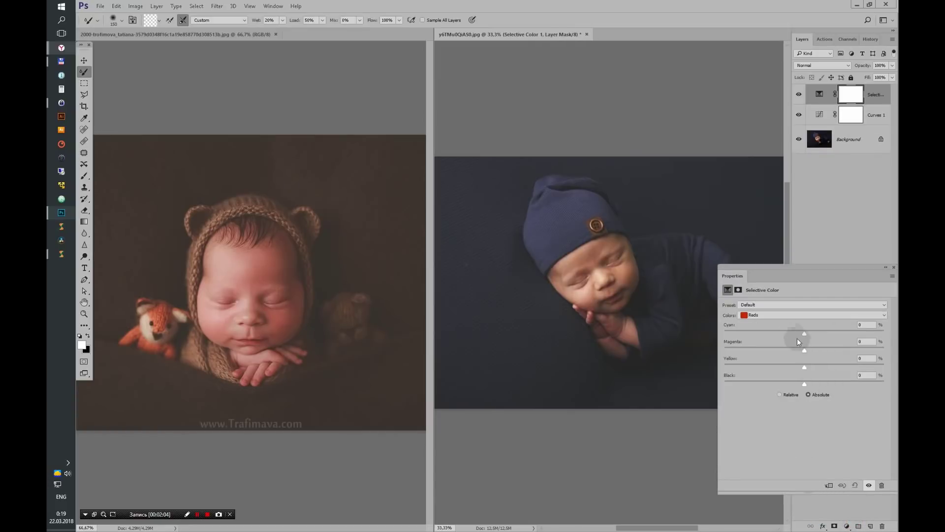
left_click_drag(803, 334, 799, 335)
left_click(794, 315)
left_click(789, 329)
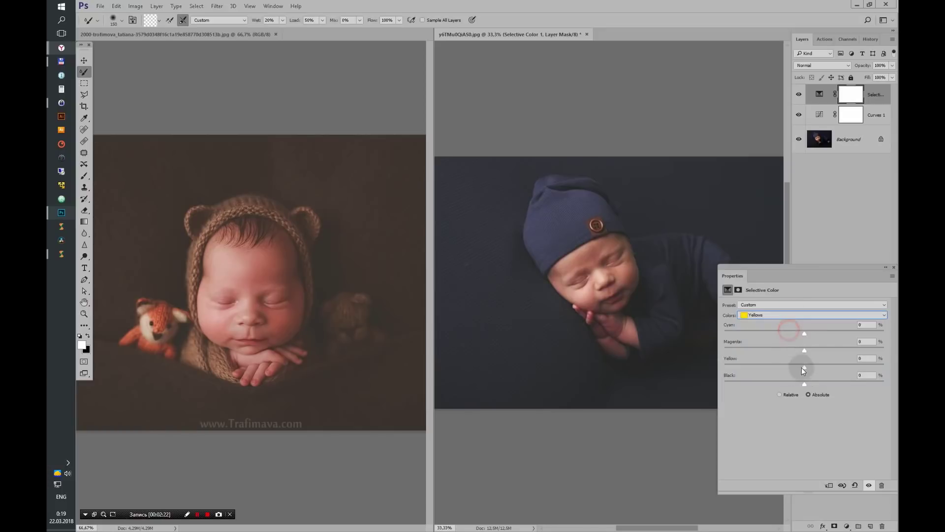
left_click_drag(802, 370, 790, 371)
mouse_move(785, 340)
left_mouse_down()
mouse_move(816, 337)
mouse_move(781, 341)
left_mouse_up()
- In Selective Color Blues, raise Cyan and lower Yellow and Magenta, then close the panel
left_click(775, 315)
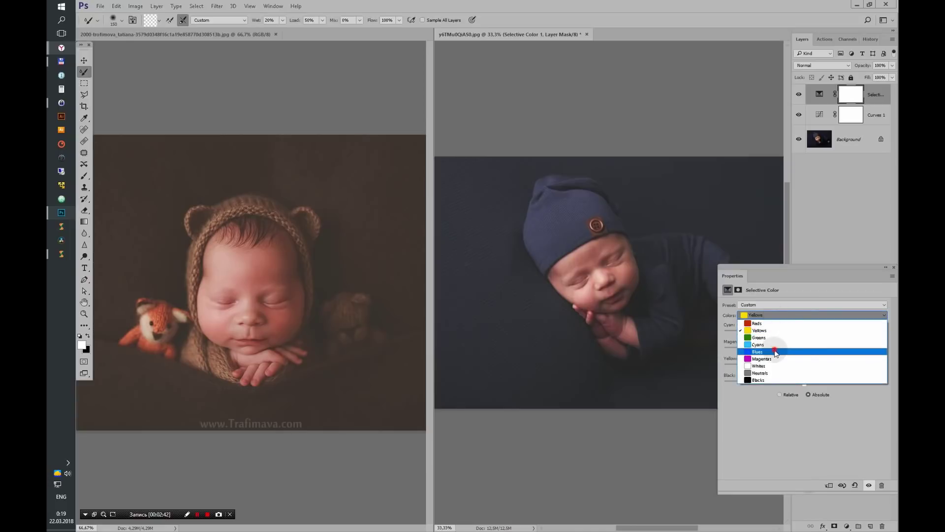
left_click(776, 352)
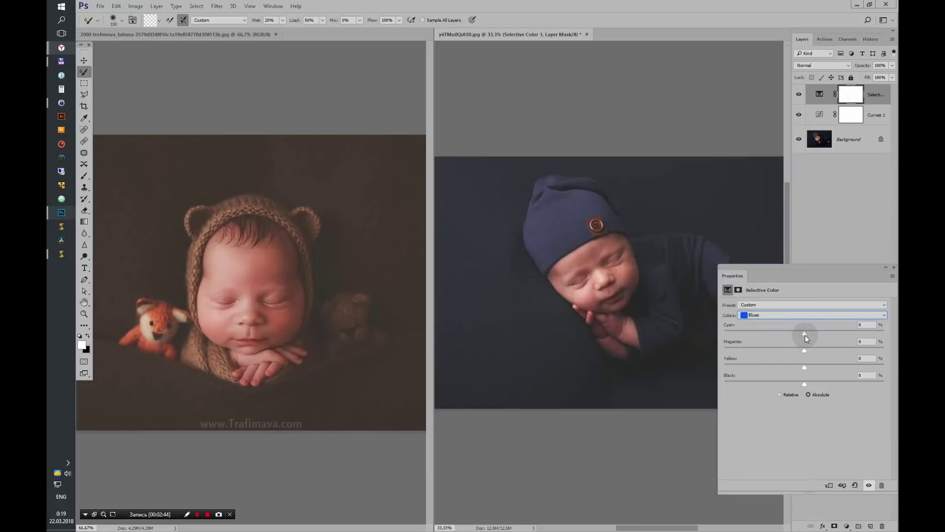
left_click_drag(805, 336, 816, 348)
left_click(804, 352)
left_click_drag(824, 367, 780, 368)
left_click_drag(788, 353, 768, 350)
left_click(893, 268)
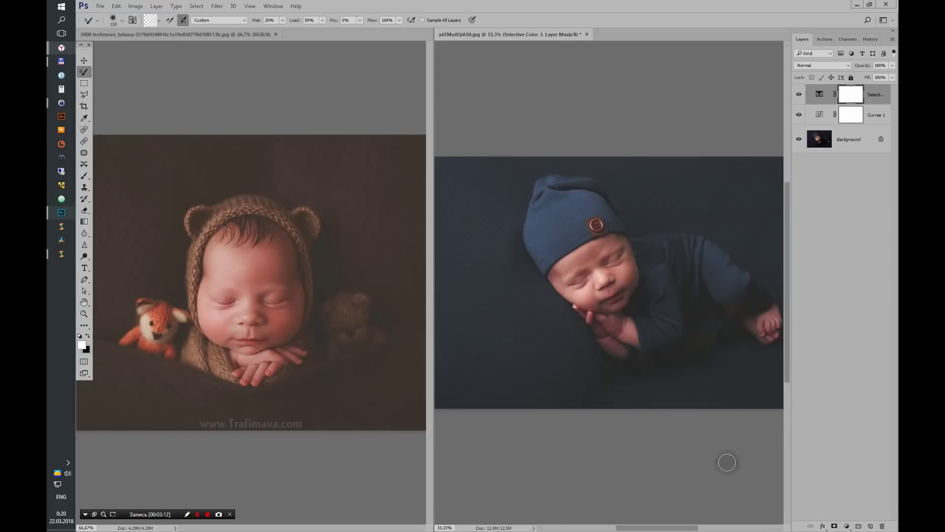
left_click_drag(669, 528, 675, 529)
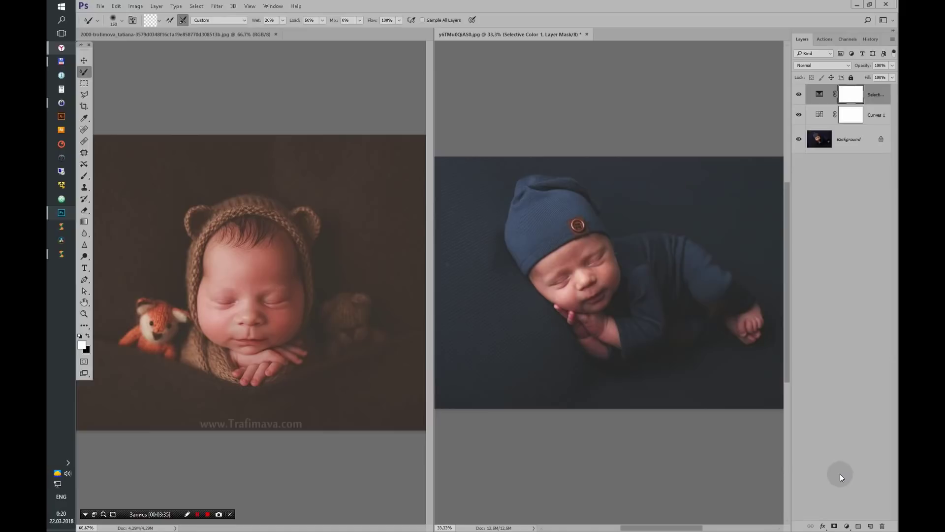
- Create a History snapshot and toggle between the original state and Snapshot 1
left_click(846, 40)
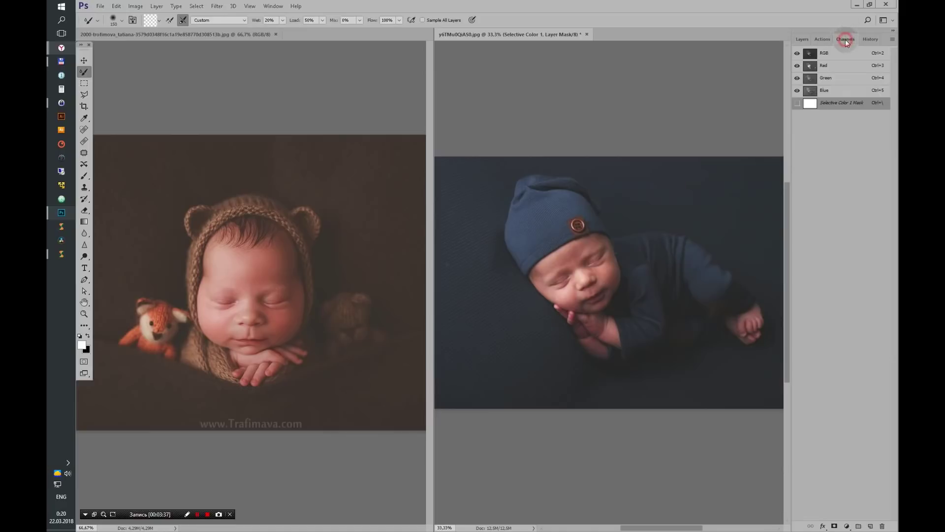
left_click(869, 40)
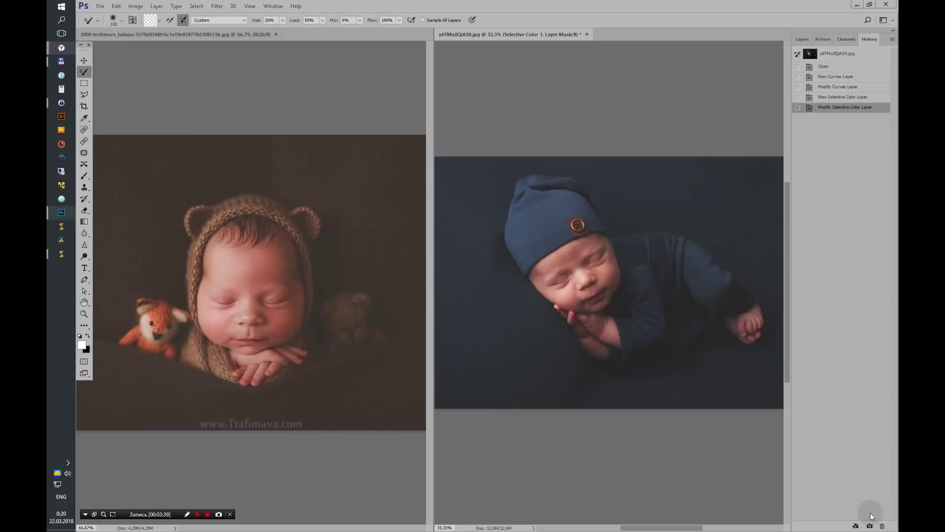
left_click(870, 525)
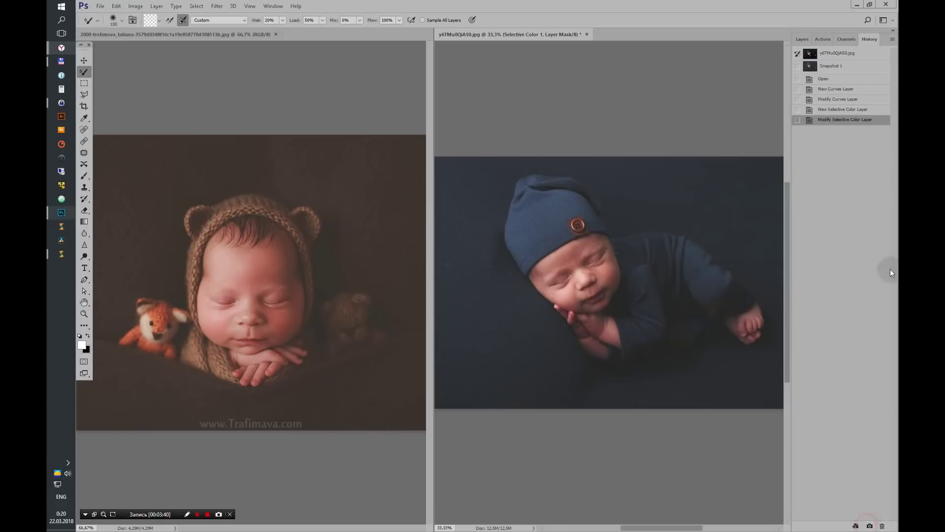
left_click(840, 68)
left_click(835, 54)
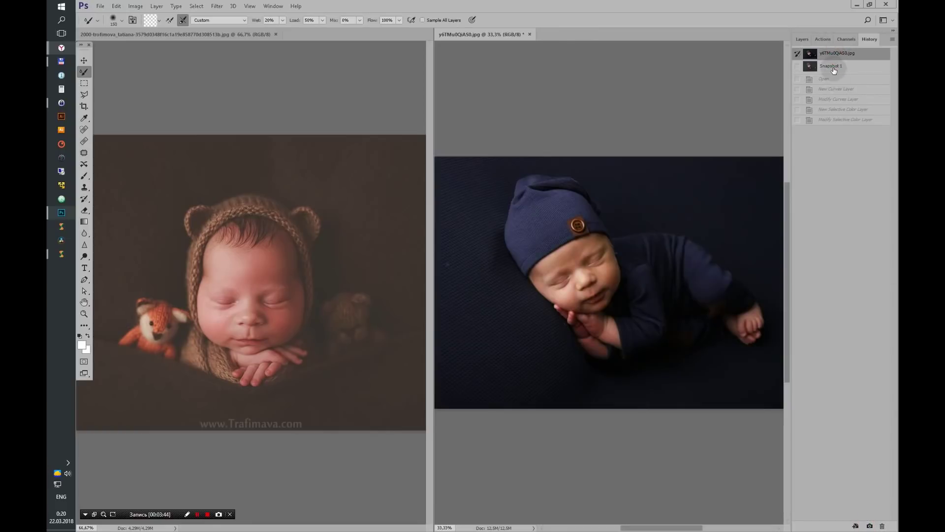
left_click(833, 68)
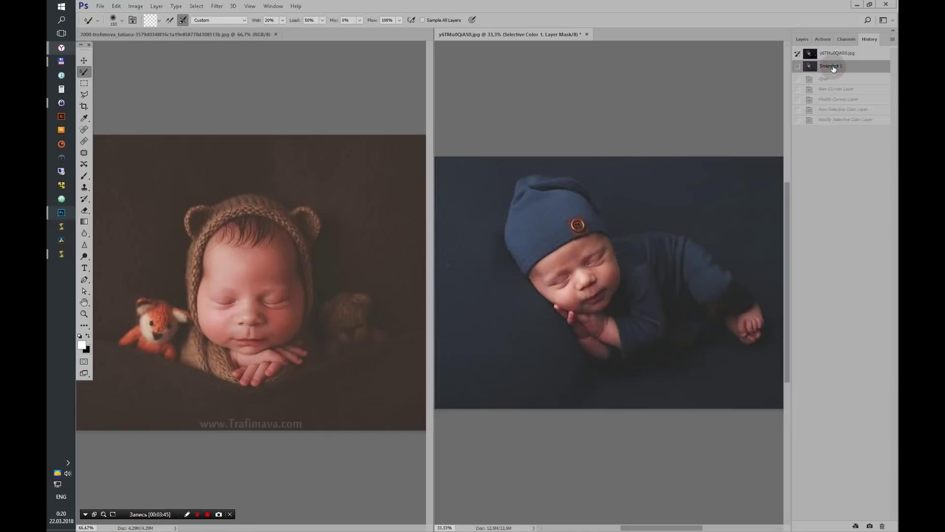
left_click(831, 53)
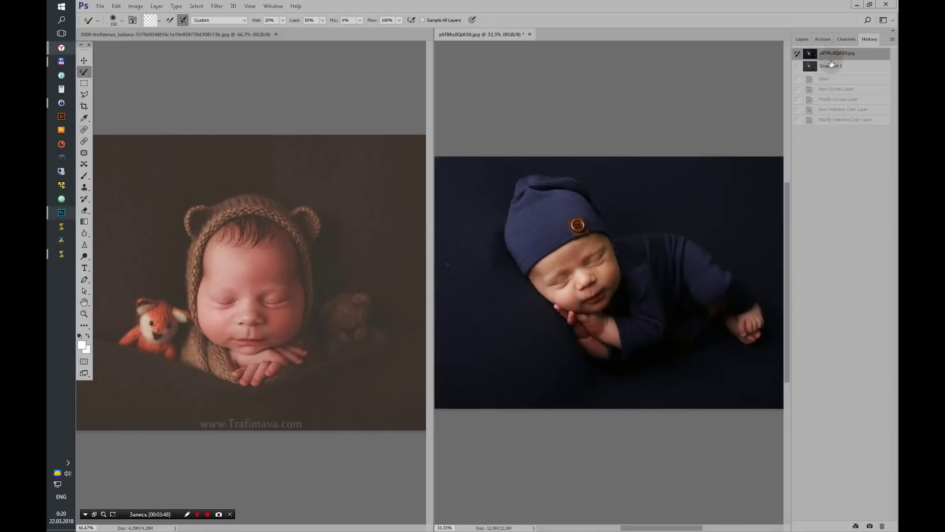
left_click(831, 68)
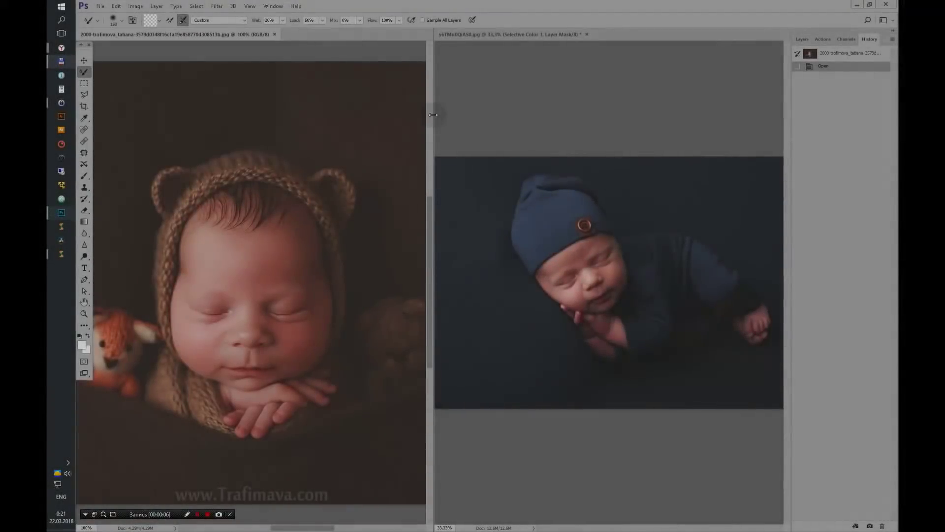
- Widen and zoom the blue-hat document, run the 16-bit Frequency Separation action, then delete its layers
left_click_drag(430, 205, 381, 204)
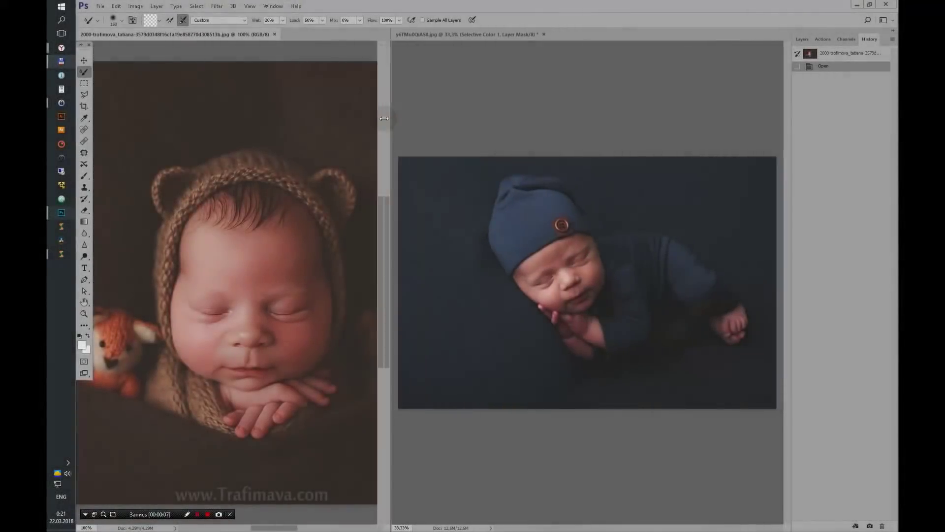
left_click(535, 78)
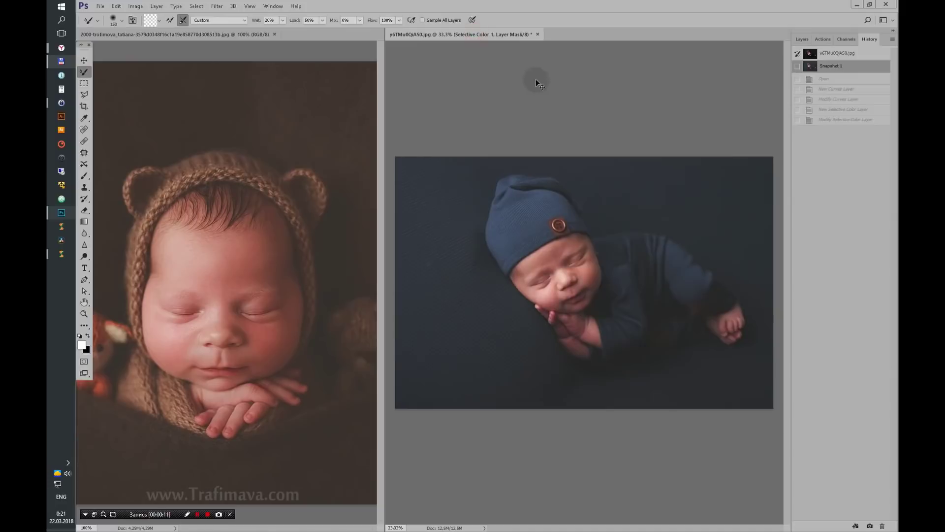
key("ctrl+plus")
key("ctrl+plus")
key("ctrl+plus")
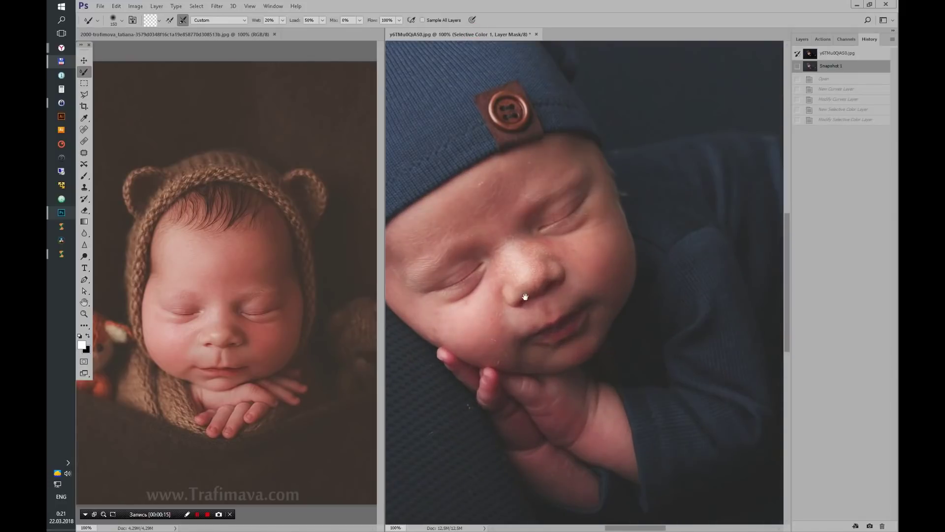
scroll(629, 238, "down", 1)
left_click(822, 38)
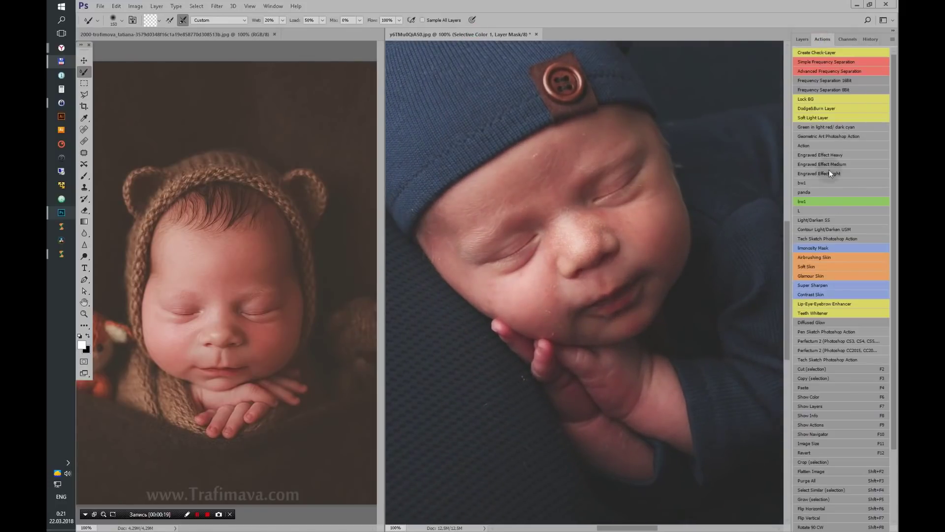
left_click(831, 80)
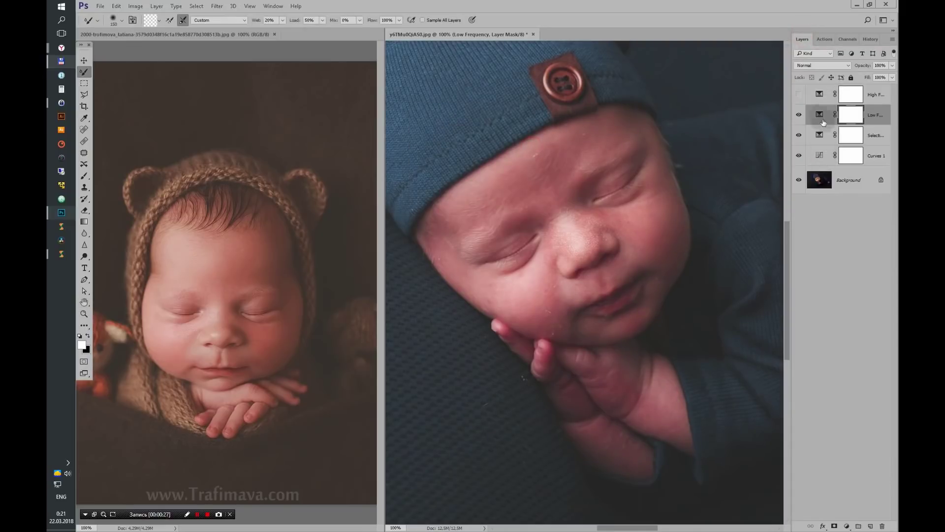
left_click(820, 94, "shift")
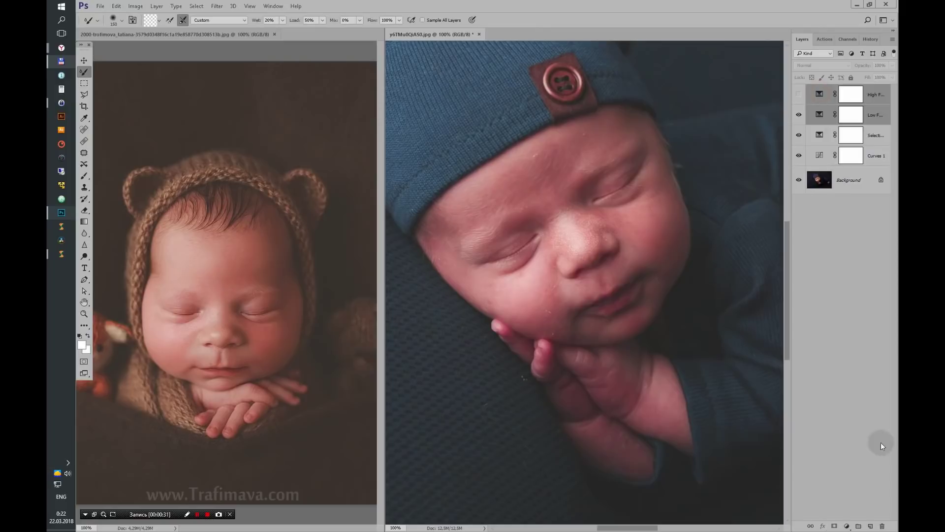
left_click_drag(820, 94, 882, 526)
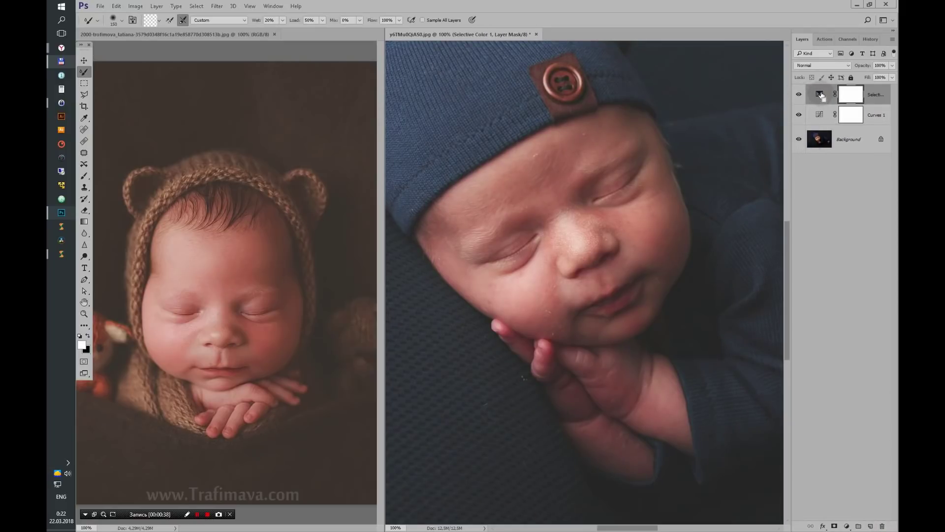
- Stamp visible layers, run the 8-bit Frequency Separation action with 5 px blur, and select High Frequency
key("ctrl+shift+alt+e")
left_click(827, 40)
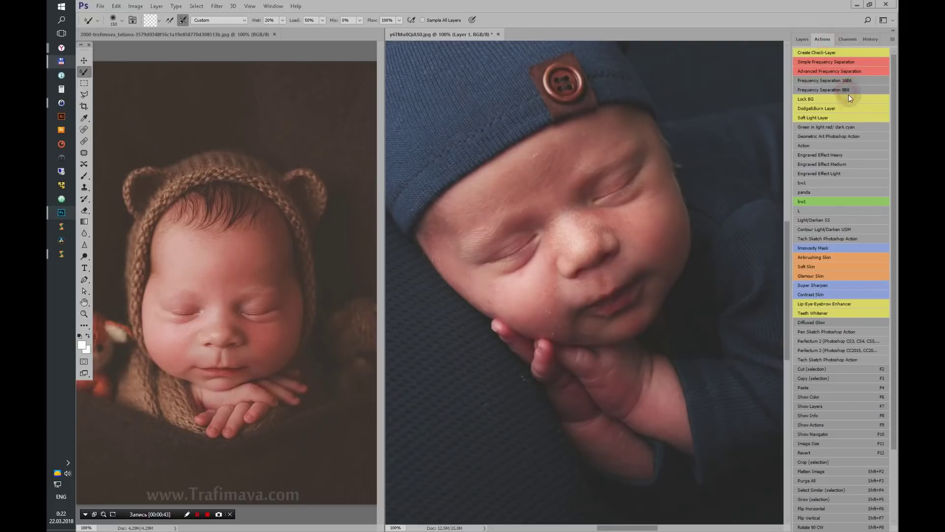
left_click(849, 93)
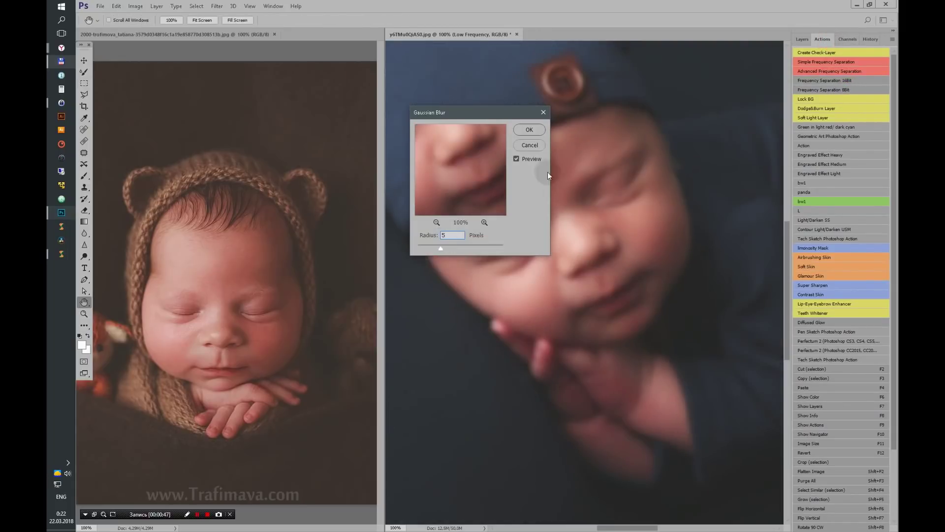
key("Return")
left_click(802, 40)
left_click(837, 110)
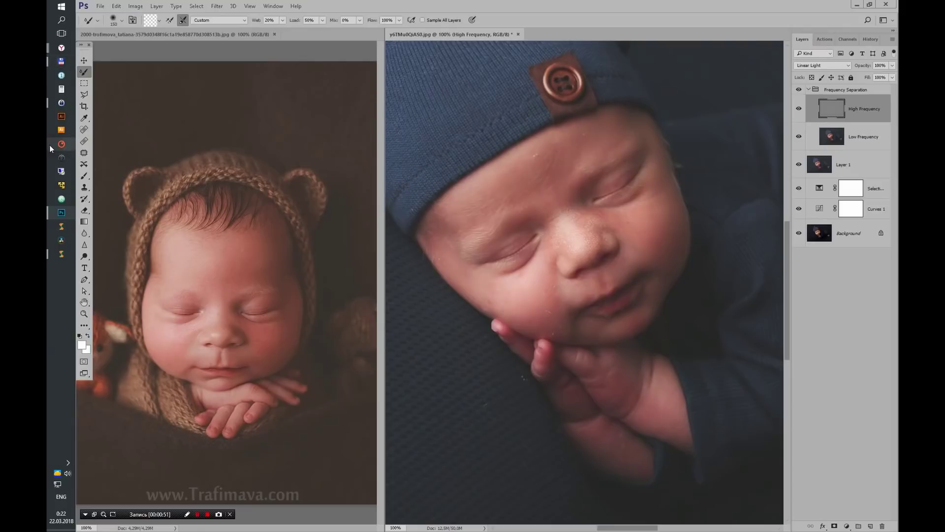
- Heal spots on the cheeks, below the nose and forehead with the Healing Brush, sampling clean cheek skin
left_click(84, 141)
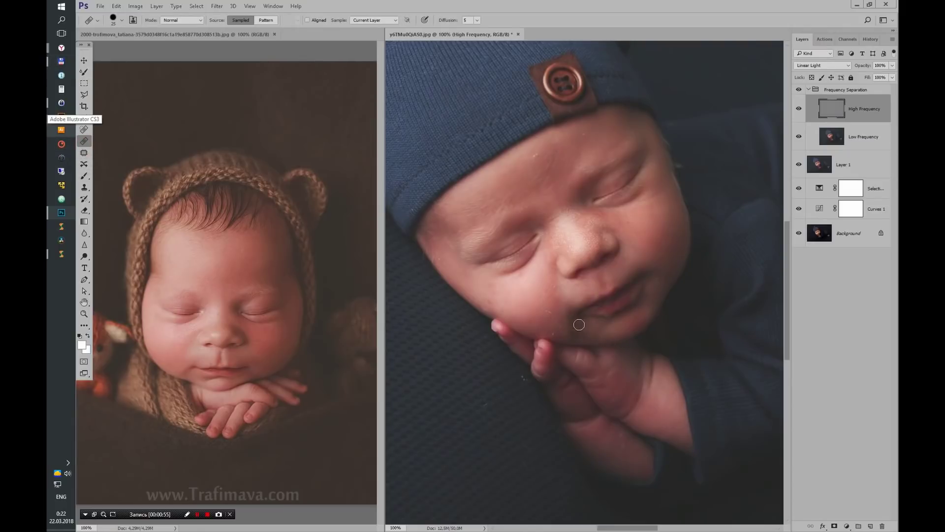
left_click(560, 301)
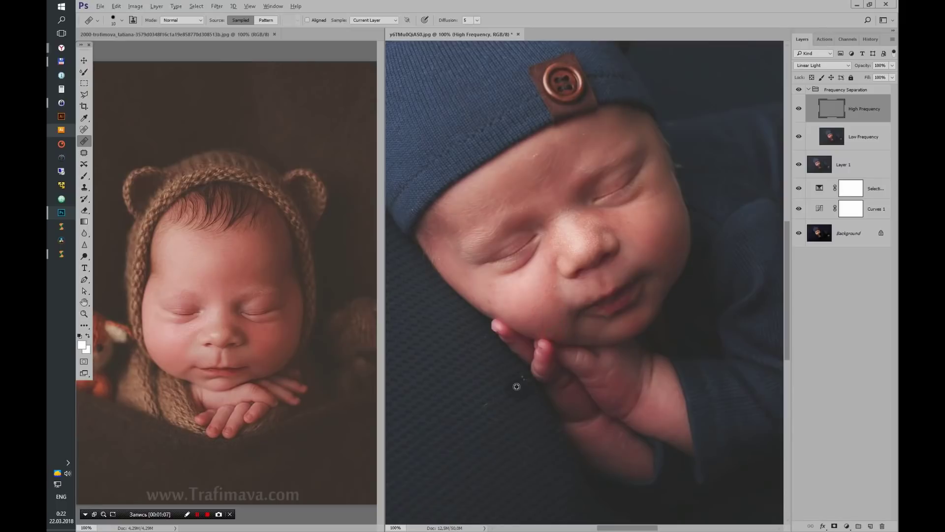
left_click(643, 423, "alt")
left_click(554, 301, "alt")
left_click(487, 302)
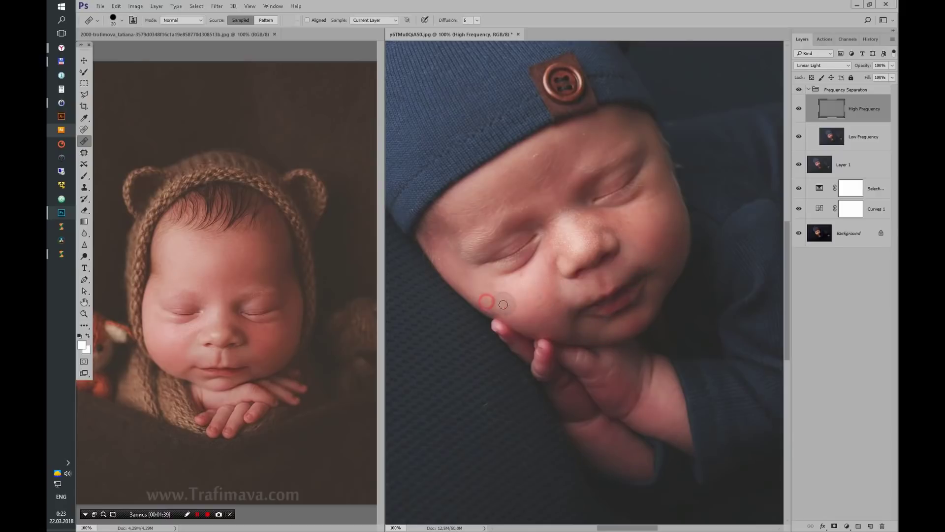
left_click(553, 268)
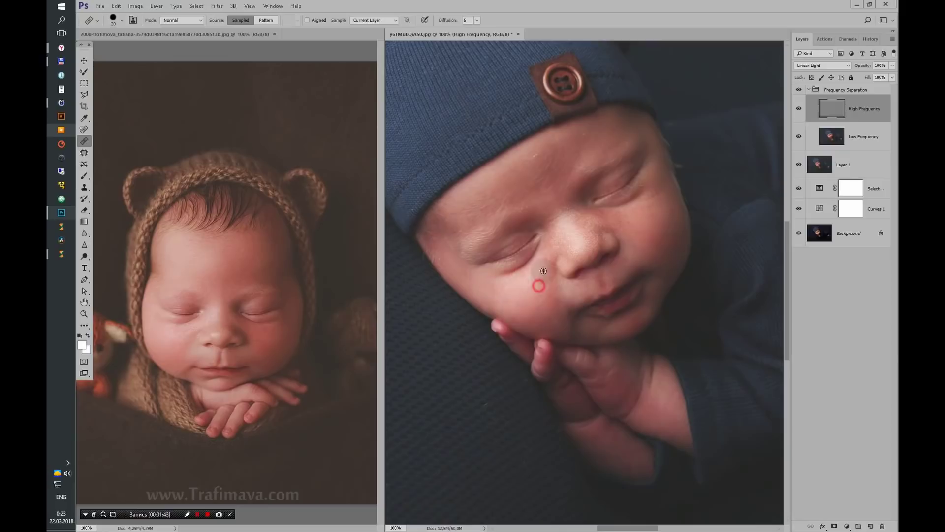
left_click(541, 163)
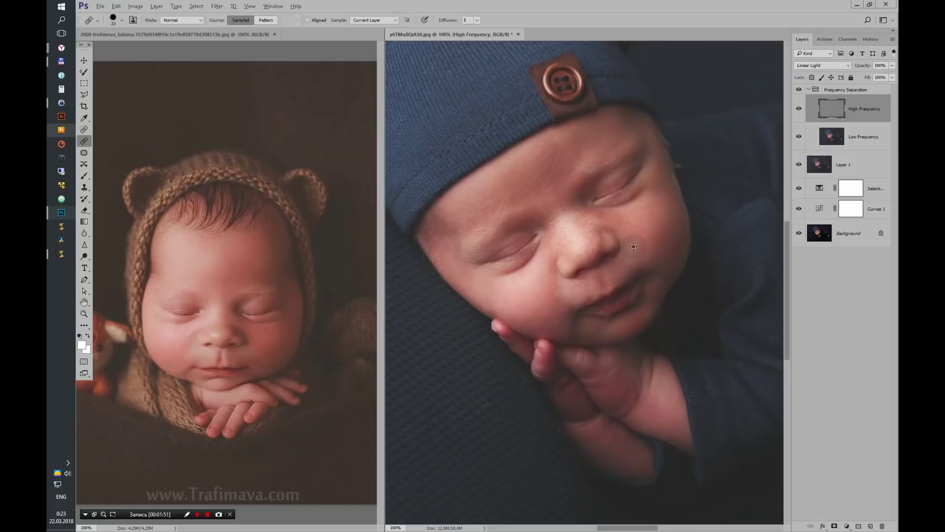
left_click(619, 221)
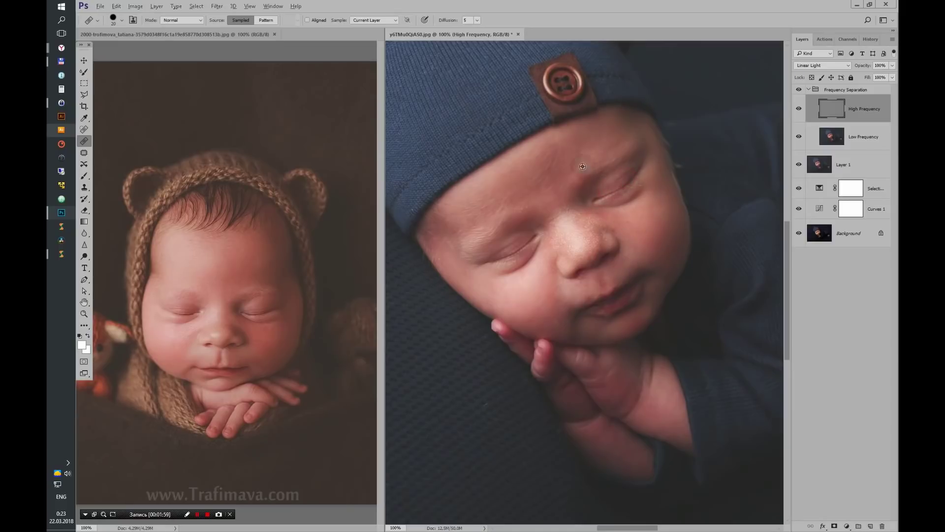
left_click(536, 309, "alt")
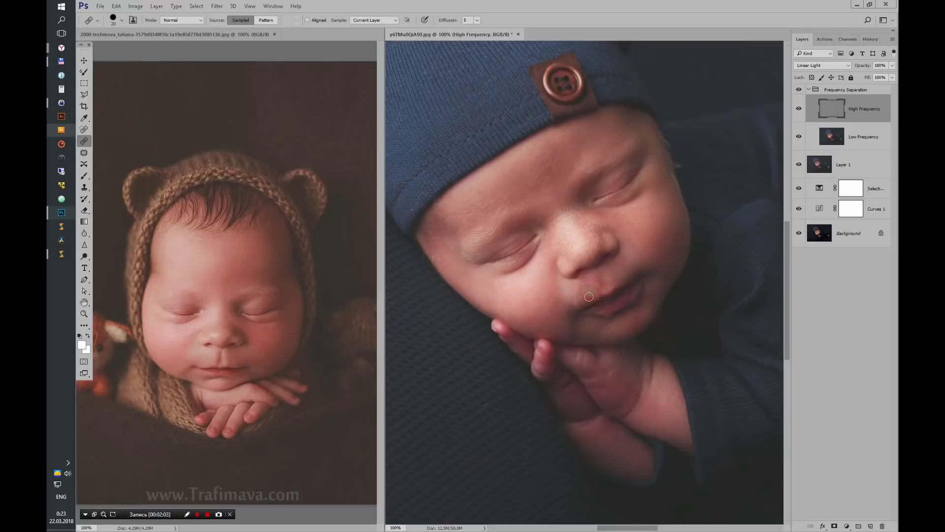
left_click(672, 245)
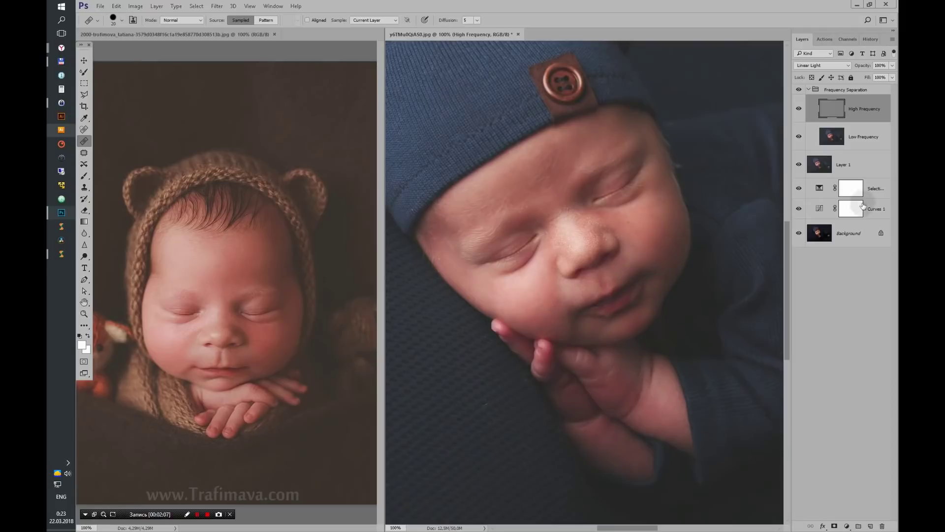
key("alt+bracketleft")
- Blend forehead, temple and under-eye cheek skin with a small Mixer Brush
left_click(86, 74)
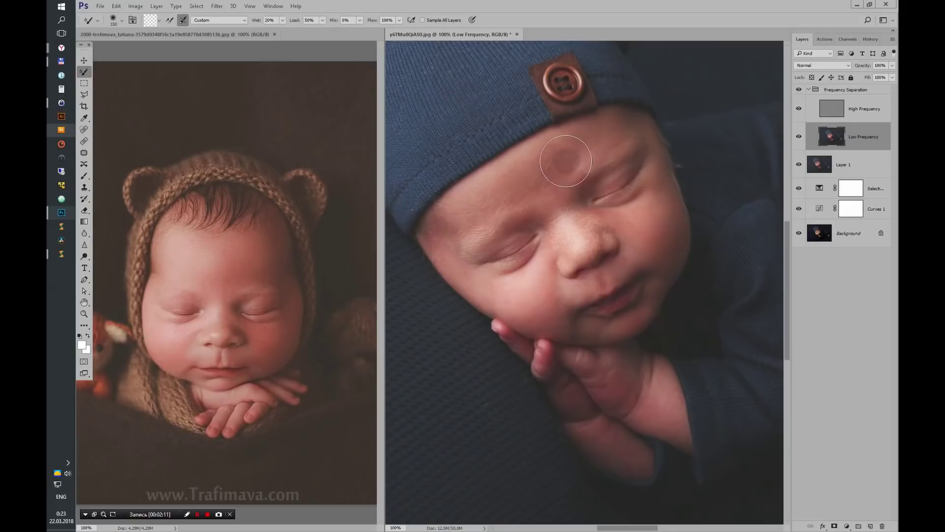
key("bracketleft")
left_click(515, 177)
left_click(484, 185)
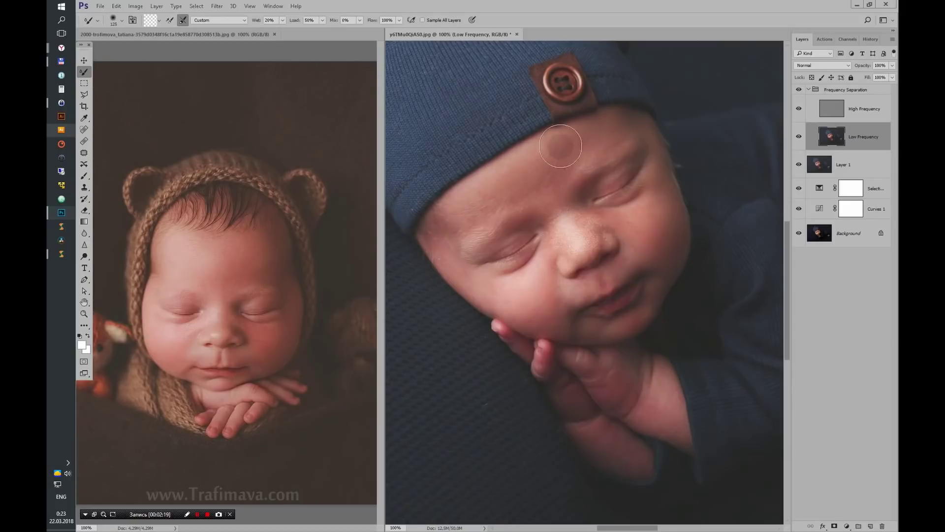
left_click_drag(494, 184, 521, 171)
left_click(517, 180)
left_click_drag(442, 244, 451, 258)
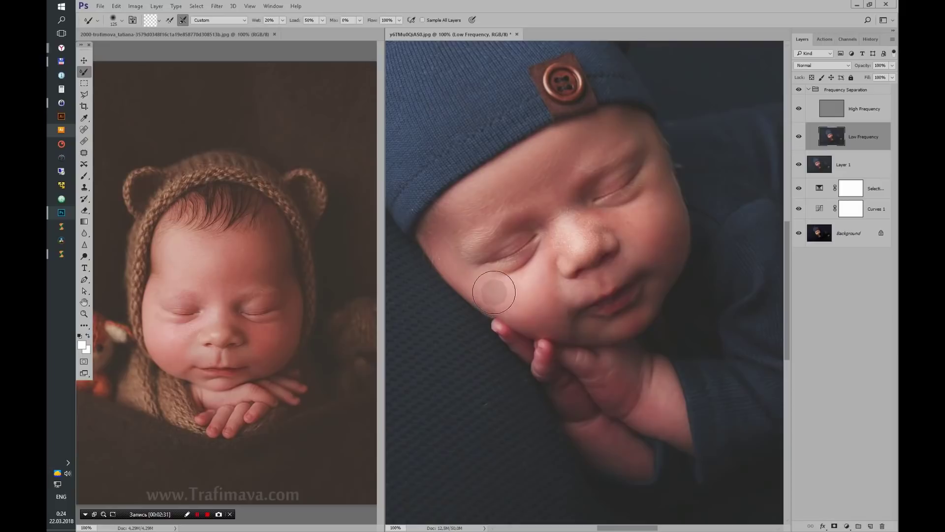
mouse_move(524, 281)
left_mouse_down()
mouse_move(538, 274)
mouse_move(534, 308)
mouse_move(539, 286)
left_mouse_up()
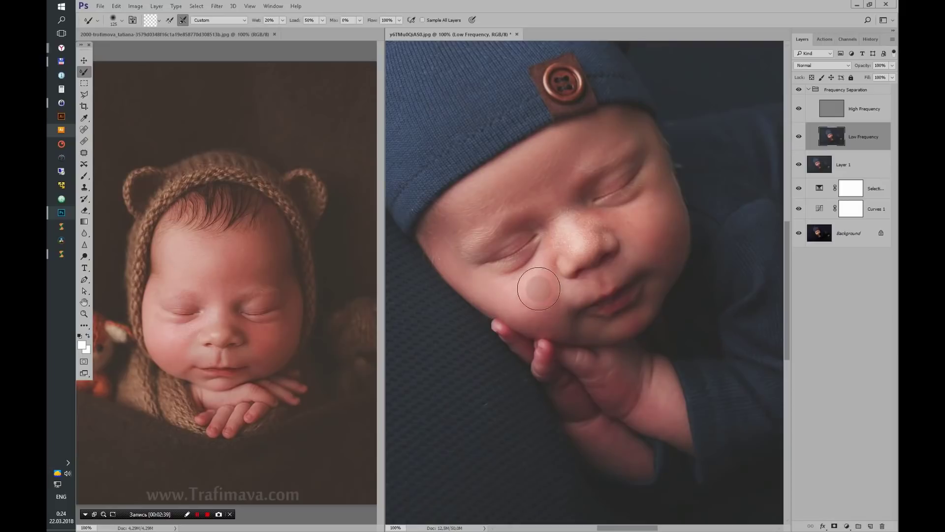
- Smooth the nose bridge, forehead, cheeks and hand, resizing the Mixer Brush as needed
key("bracketleft")
key("bracketleft")
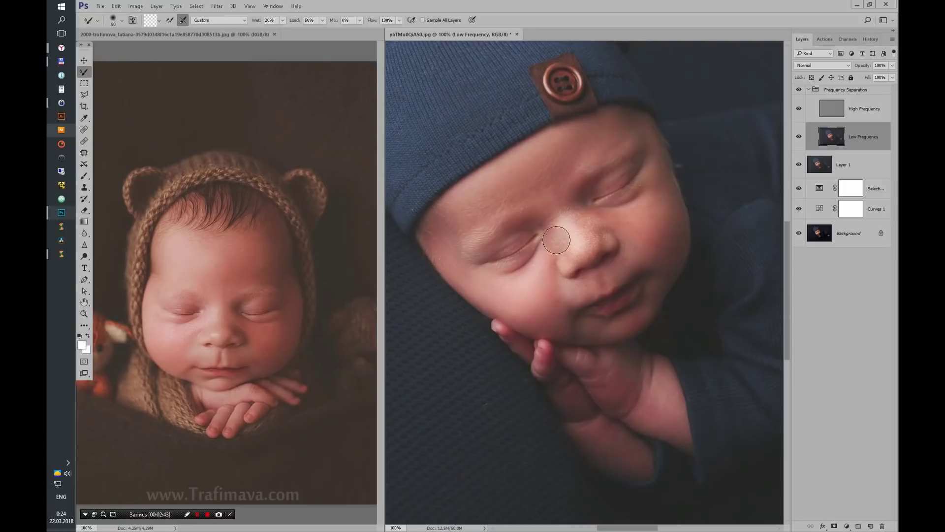
mouse_move(556, 240)
left_mouse_down()
mouse_move(516, 208)
mouse_move(591, 143)
left_mouse_up()
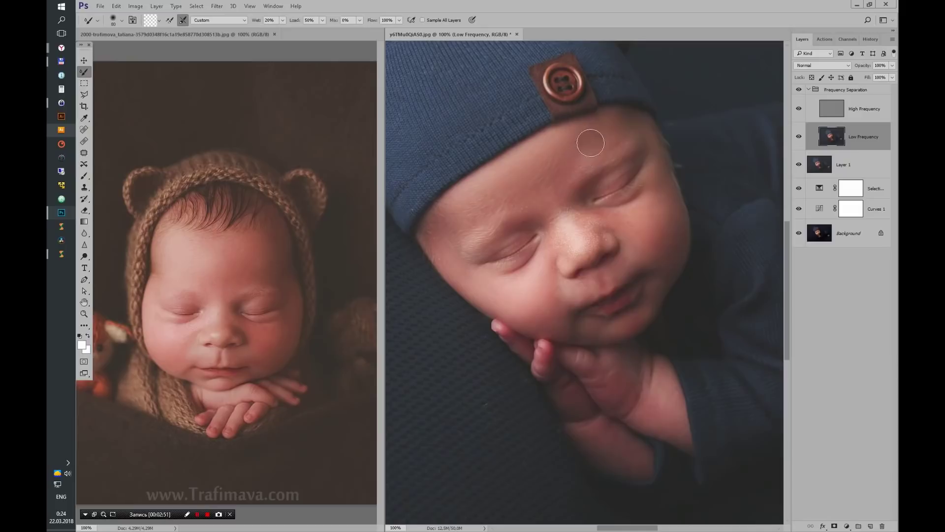
mouse_move(611, 144)
left_mouse_down()
mouse_move(567, 152)
mouse_move(576, 202)
left_mouse_up()
mouse_move(620, 122)
left_mouse_down()
mouse_move(565, 217)
mouse_move(554, 292)
left_mouse_up()
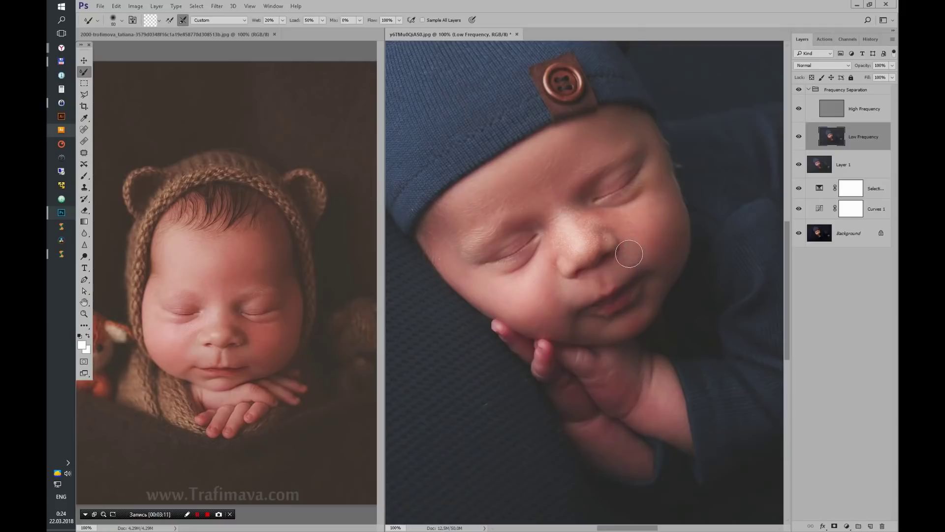
mouse_move(628, 255)
left_mouse_down()
mouse_move(642, 241)
mouse_move(602, 214)
mouse_move(651, 220)
mouse_move(656, 249)
left_mouse_up()
key("bracketright")
key("bracketright")
key("bracketright")
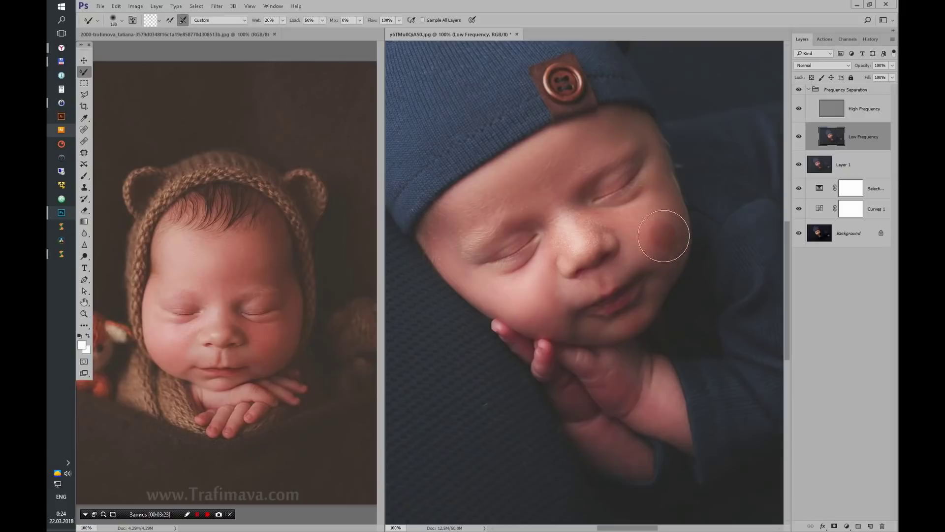
key("bracketleft")
key("bracketleft")
mouse_move(654, 211)
left_mouse_down()
mouse_move(658, 192)
mouse_move(560, 146)
mouse_move(572, 143)
mouse_move(524, 178)
mouse_move(607, 316)
left_mouse_up()
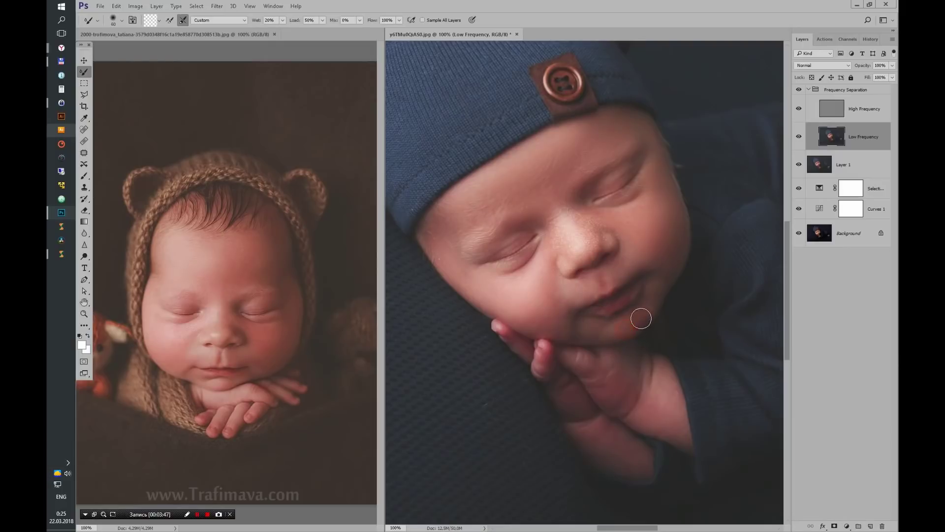
key("bracketright")
key("bracketright")
key("bracketright")
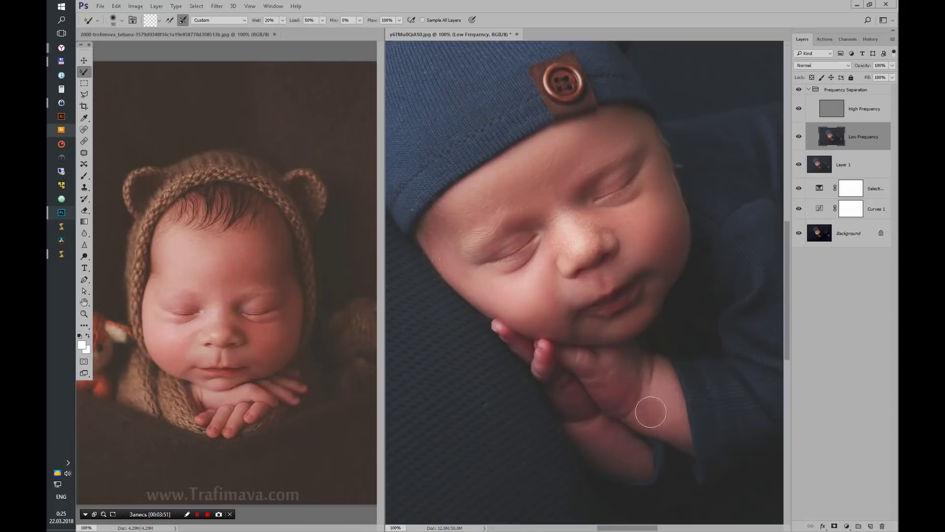
mouse_move(645, 403)
left_mouse_down()
mouse_move(622, 379)
mouse_move(671, 415)
mouse_move(618, 438)
left_mouse_up()
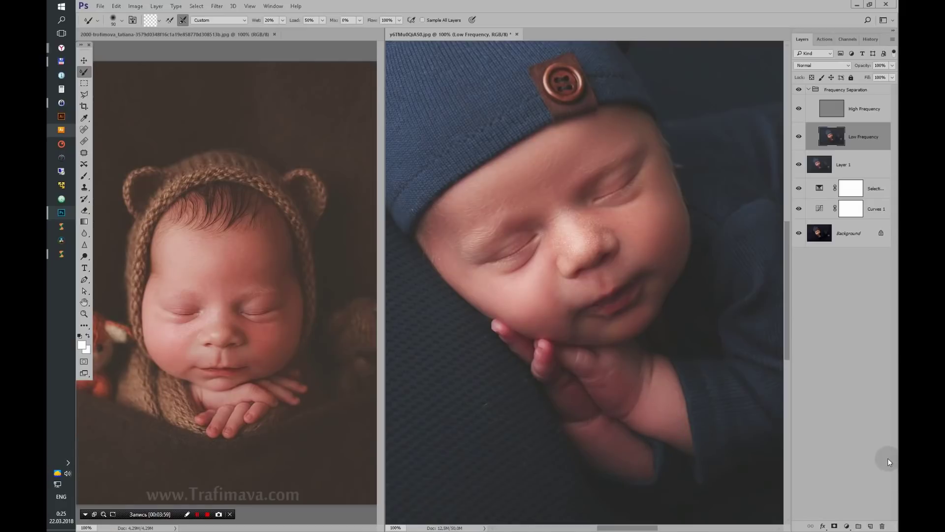
- Duplicate the Low Frequency layer and apply Portraiture smoothing using the baby's sampled skin tone
key("ctrl+k")
left_click(509, 123)
key("ctrl+j")
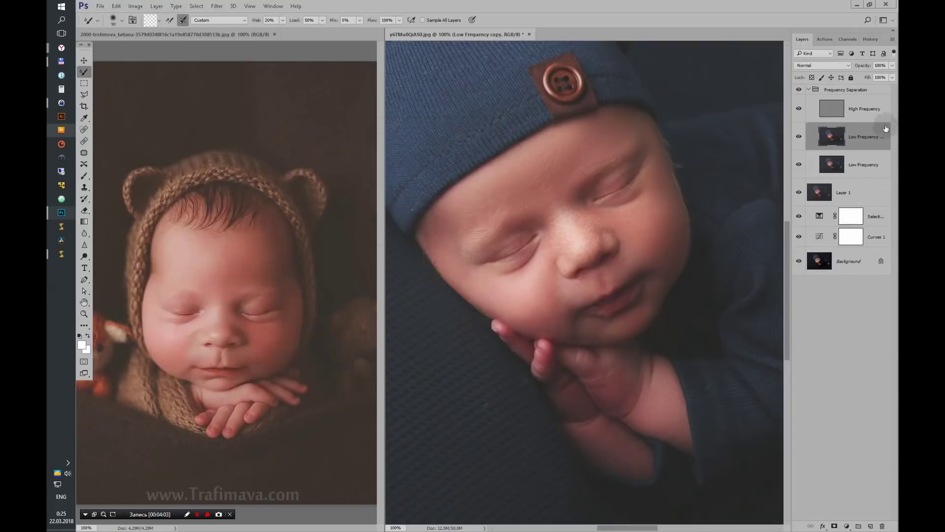
left_click(217, 6)
mouse_move(232, 200)
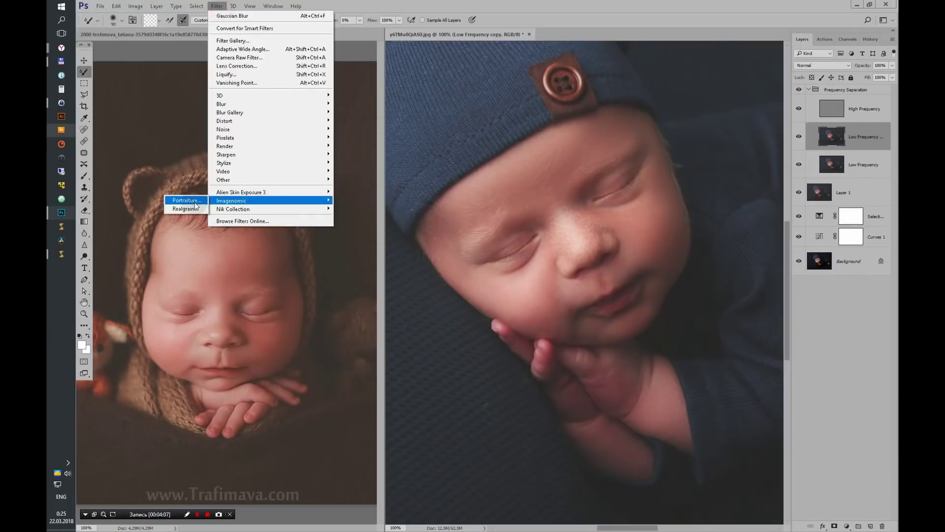
left_click(187, 202)
left_click(365, 301)
left_click(493, 275)
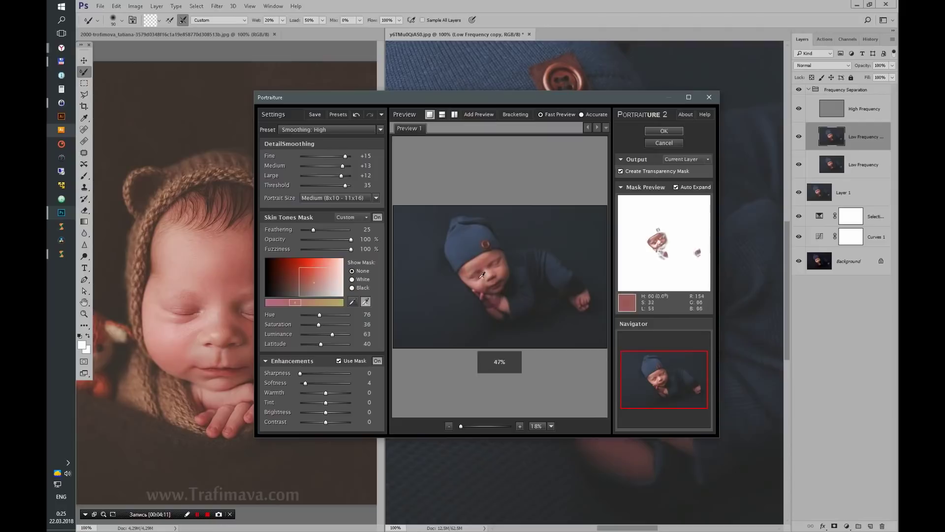
left_click(664, 130)
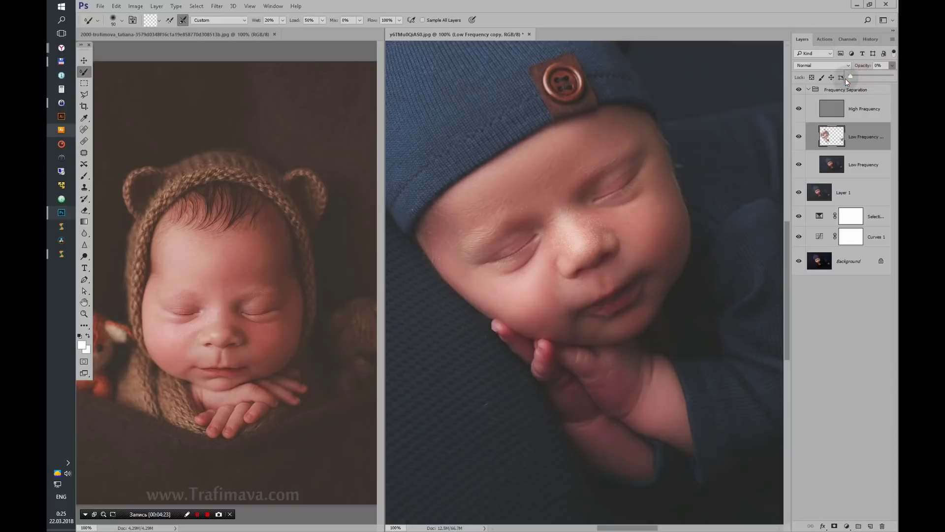
- Add an inverted black mask to the copy and paint smoothing back onto the skin near the eye
left_click(834, 526)
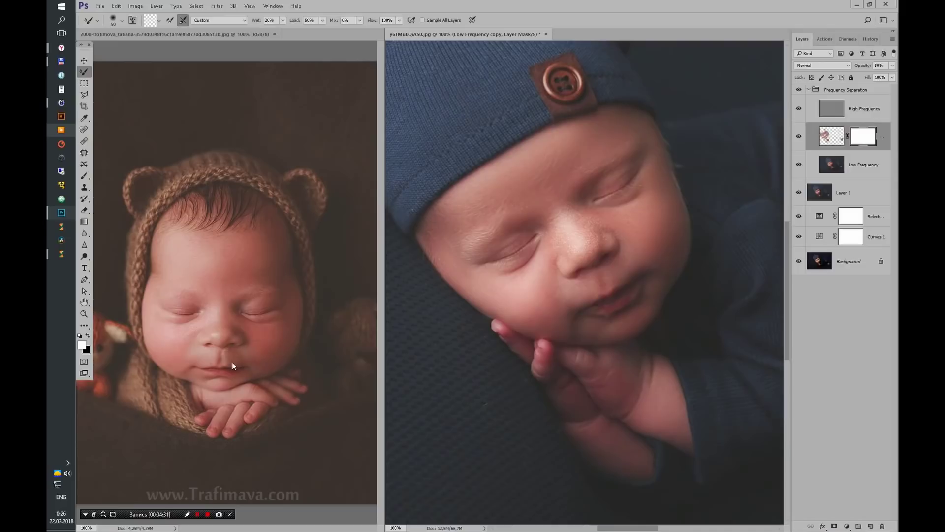
key("ctrl+i")
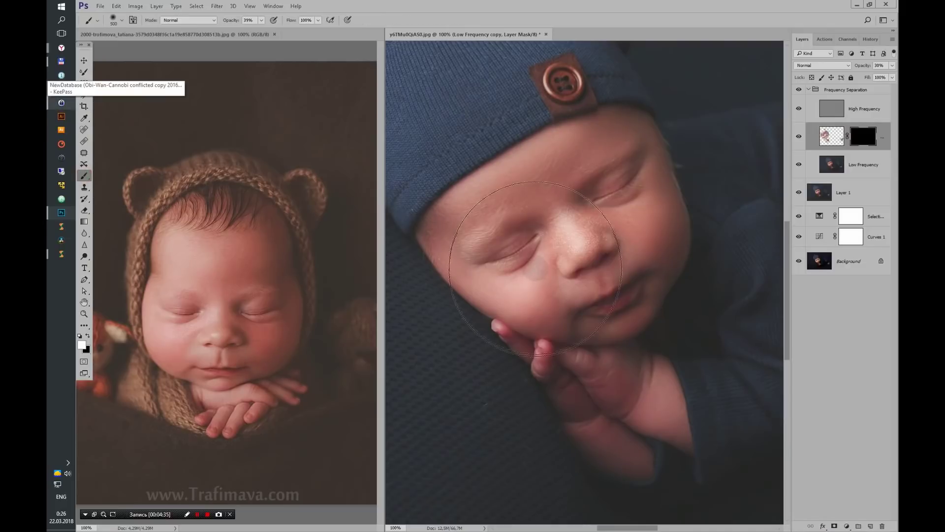
left_click(84, 175)
left_click_drag(505, 259, 530, 241)
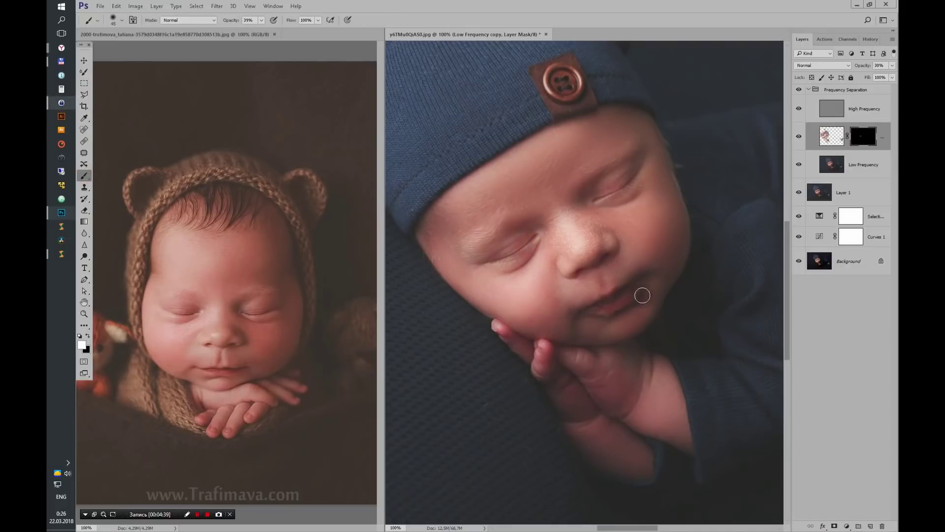
left_click(600, 203)
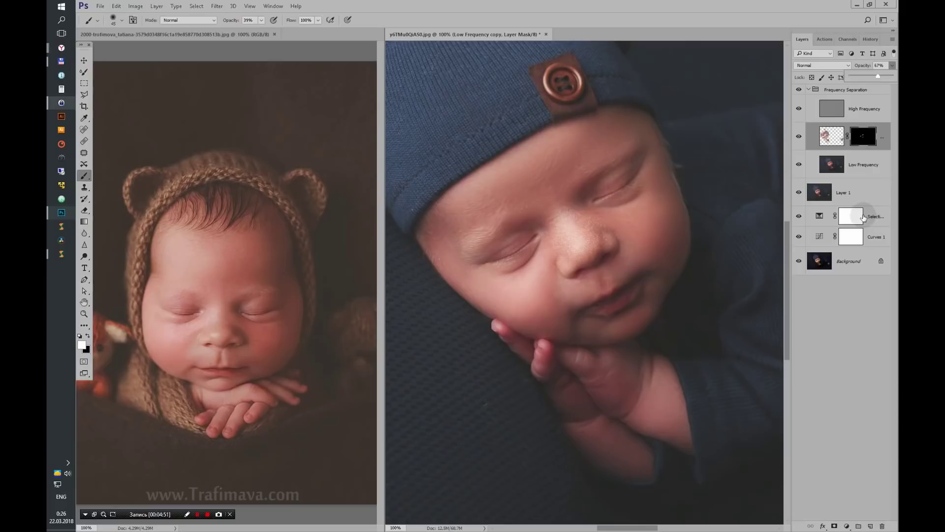
- Collapse the Frequency Separation group and compare Snapshot 1 with Snapshot 2 in History
left_click(809, 89)
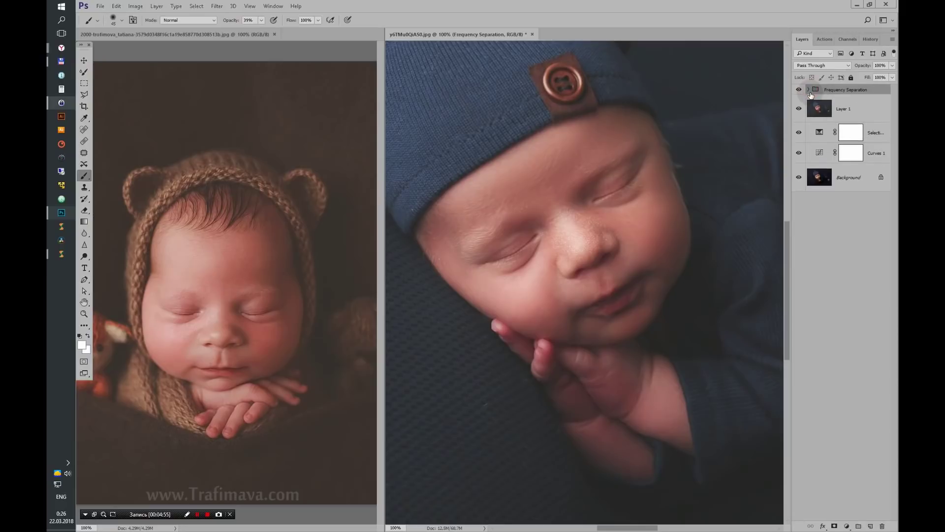
left_click(869, 39)
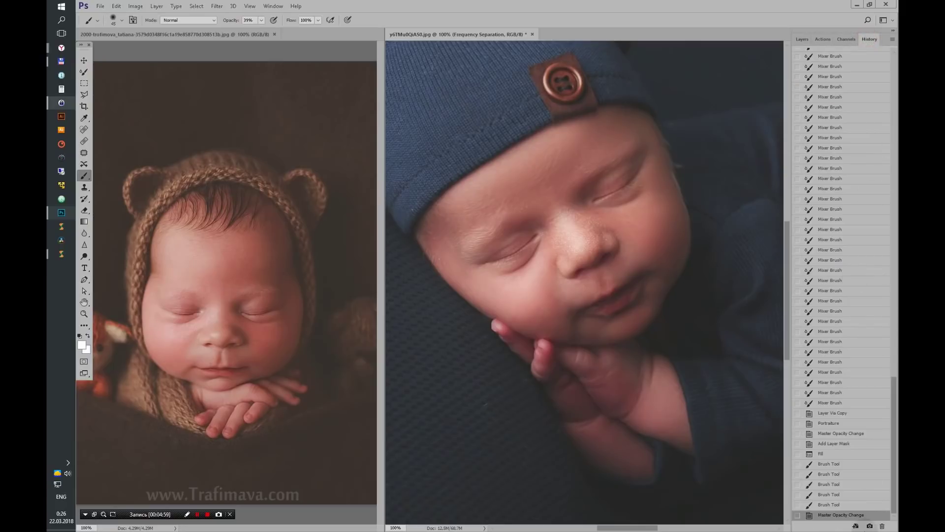
scroll(884, 209, "up", 5)
scroll(884, 210, "up", 10)
left_click(828, 66)
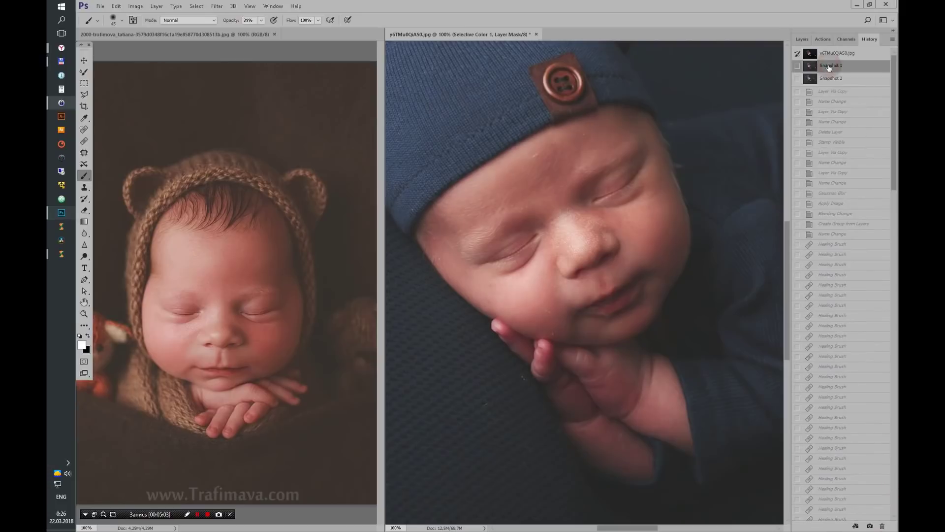
left_click(829, 79)
left_click(831, 79)
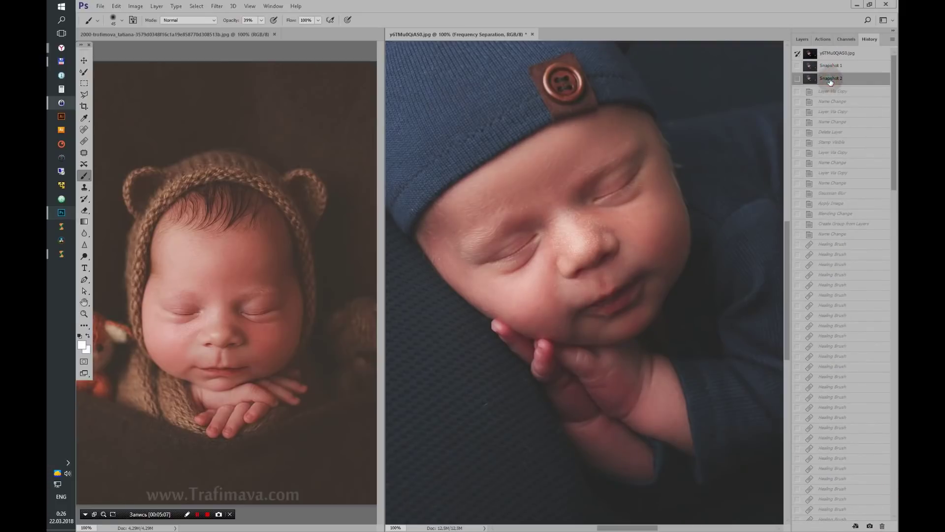
left_click(833, 66)
key("ctrl+minus")
- Check the teddy-bear reference, compare original and retouched states, and restore the frequency-separation snapshot
key("ctrl+minus")
key("ctrl+minus")
left_click(176, 35)
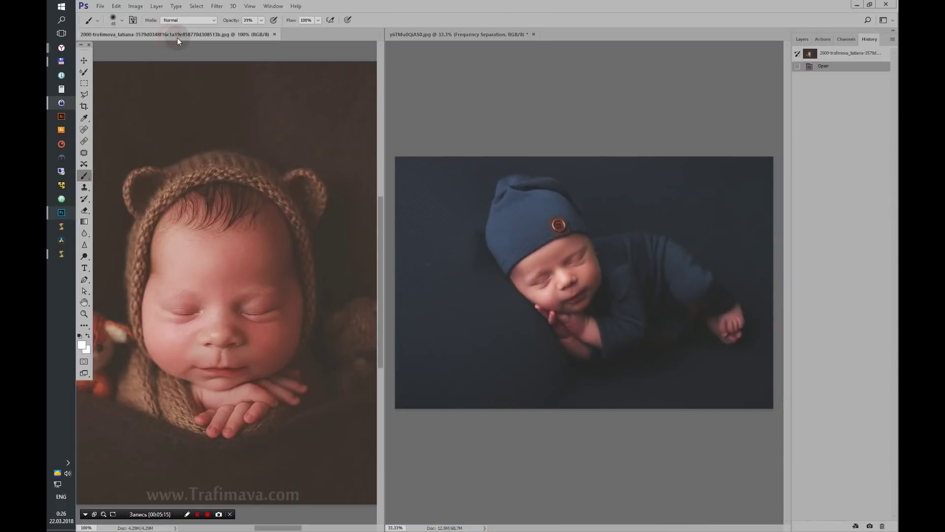
key("ctrl+minus")
key("ctrl+minus")
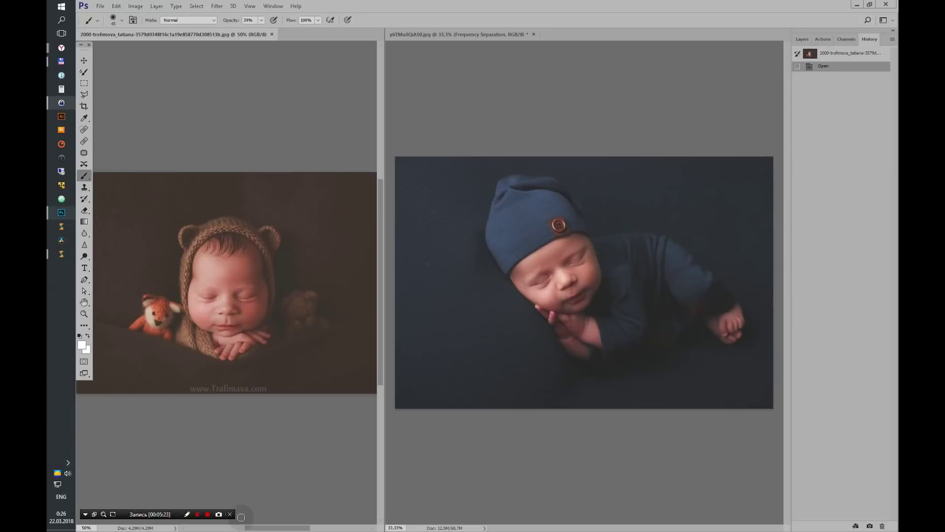
left_click(842, 39)
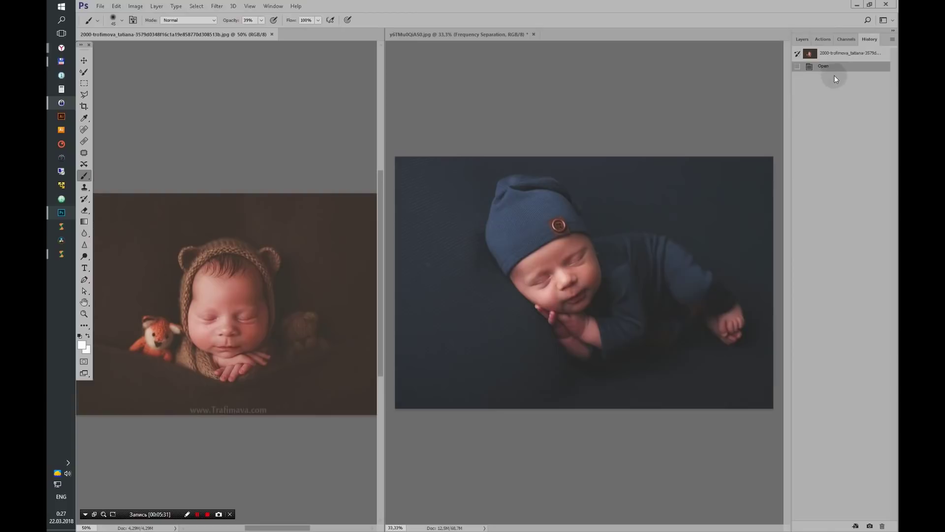
left_click(480, 36)
left_click(850, 54)
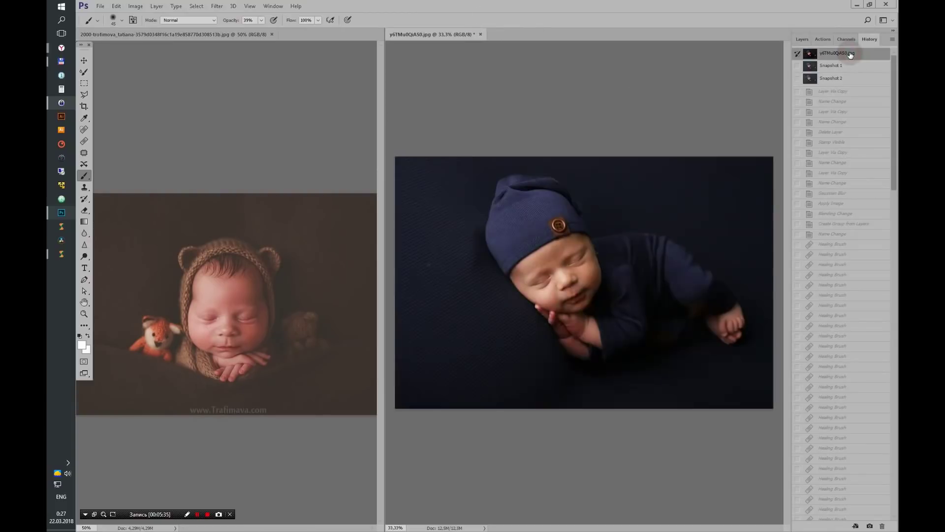
left_click(845, 80)
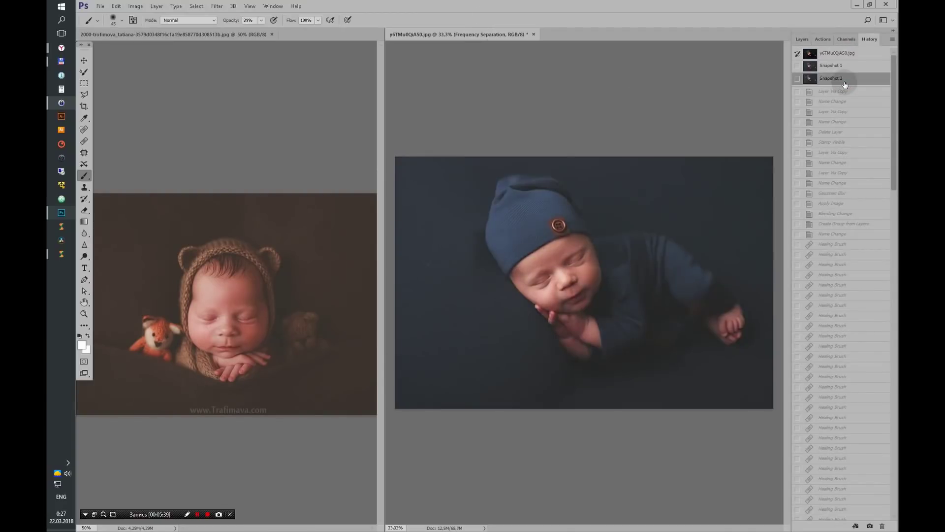
left_click(844, 55)
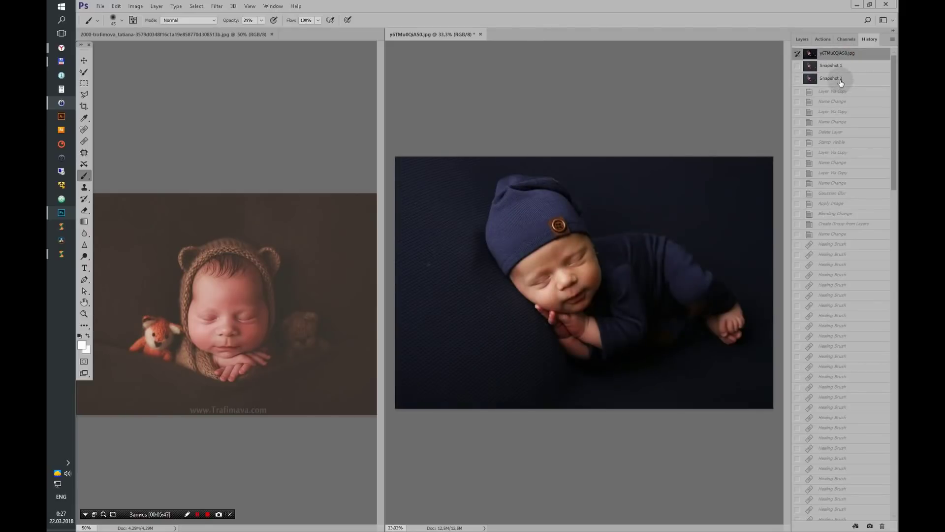
left_click(837, 78)
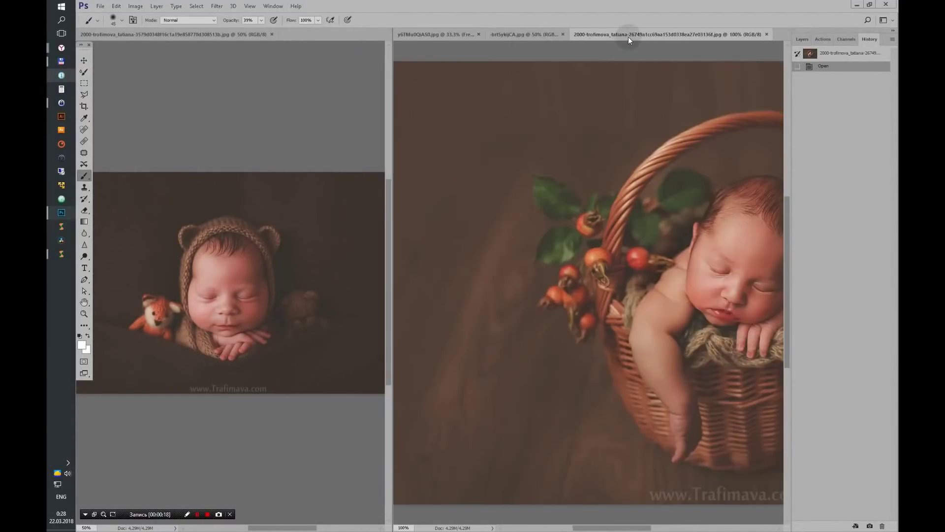
- Dock the basket reference photo in the left pane and zoom out both it and the bowl photo
mouse_move(628, 37)
left_mouse_down()
mouse_move(264, 59)
mouse_move(207, 38)
left_mouse_up()
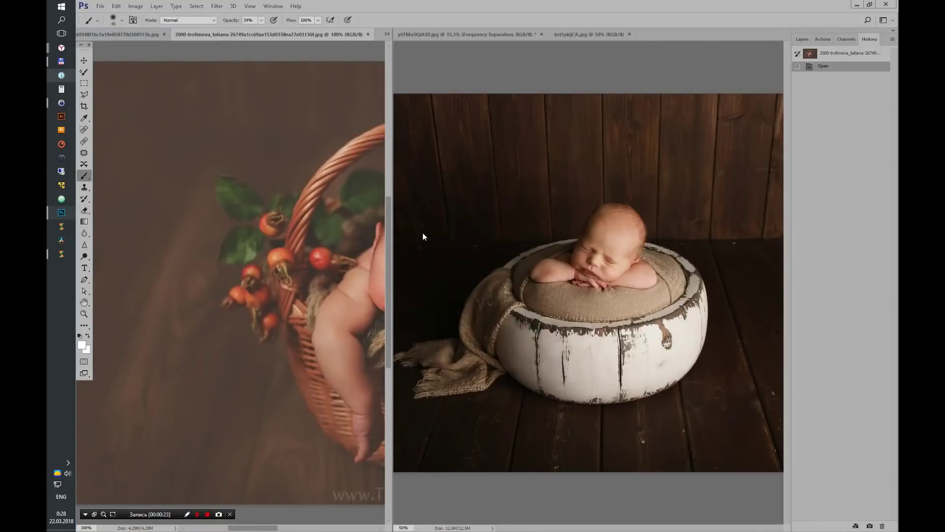
key("ctrl+minus")
left_click_drag(260, 528, 286, 530)
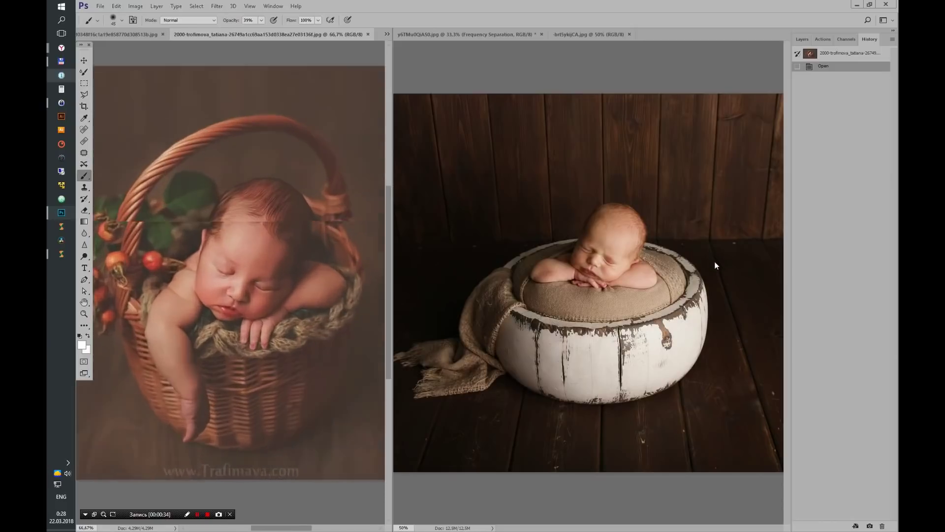
left_click(592, 34)
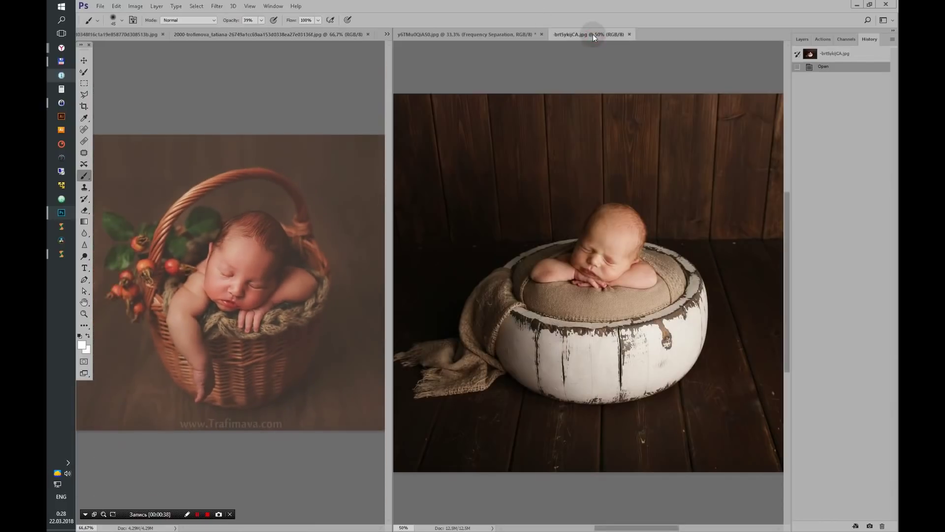
key("ctrl+minus")
key("ctrl+minus")
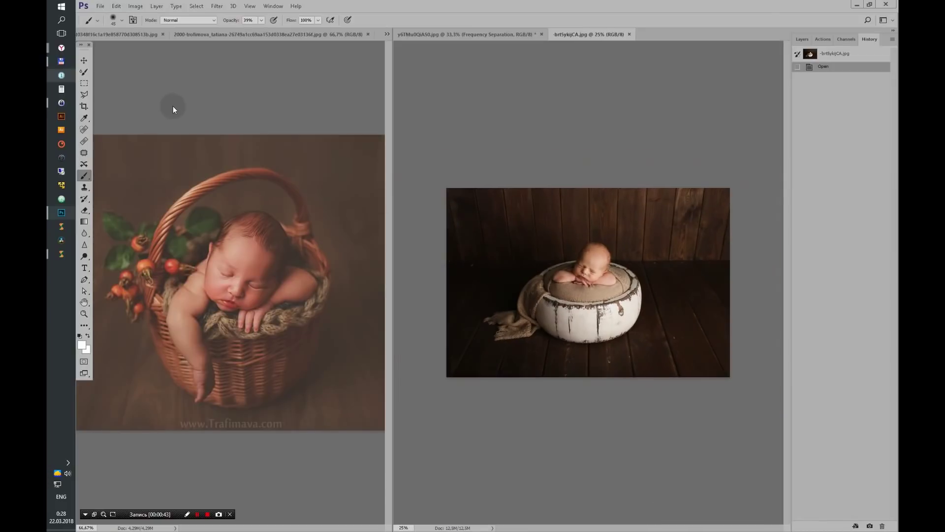
- Crop the bowl photo rotated about 0.9°, with Content-Aware filling the empty corners
left_click(85, 106)
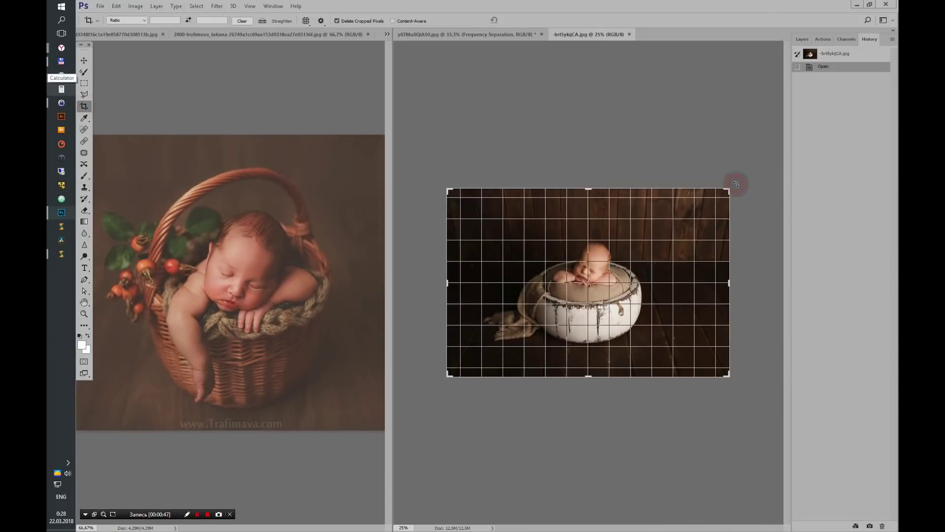
left_click_drag(737, 185, 730, 183)
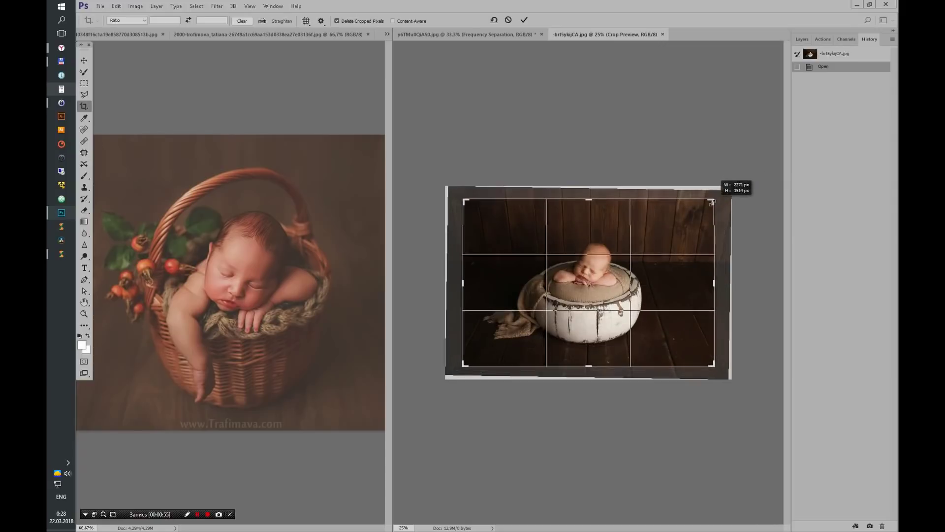
left_click(401, 22)
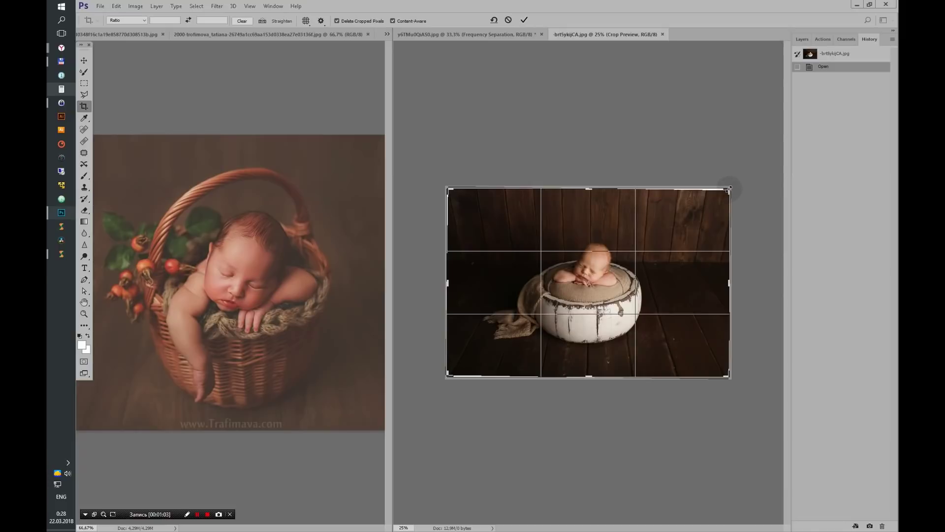
left_click_drag(729, 188, 738, 181)
left_click(524, 20)
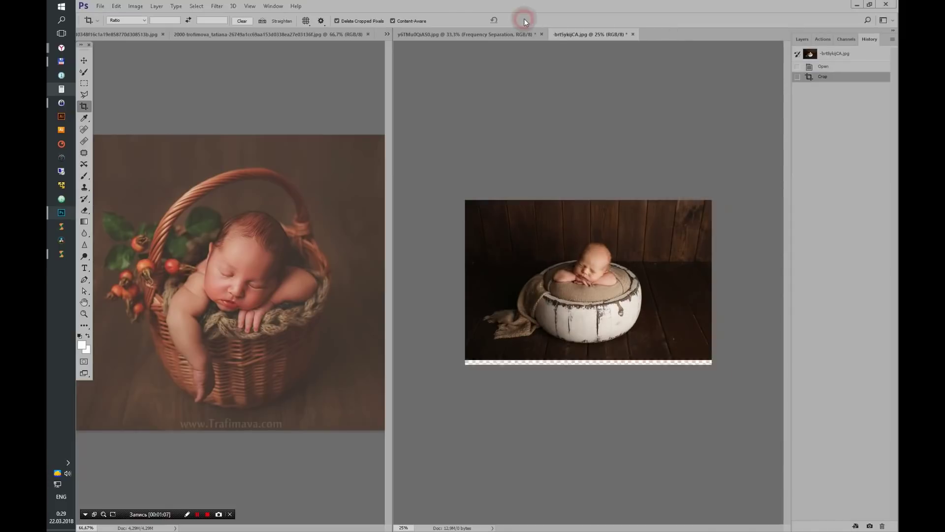
- Add a Curves adjustment layer to the bowl photo
scroll(762, 204, "up", 3)
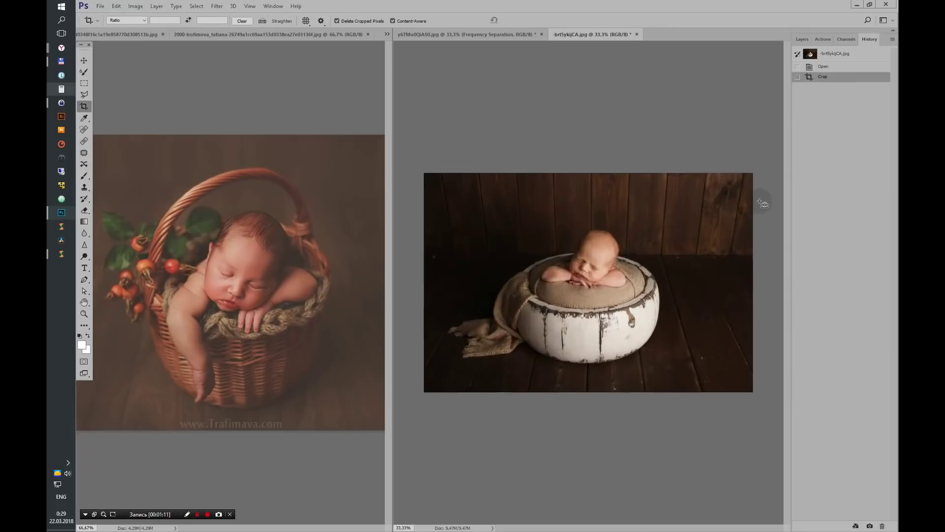
scroll(774, 193, "down", 1)
scroll(783, 148, "down", 1)
scroll(787, 131, "up", 1)
scroll(787, 132, "down", 1)
left_click(801, 42)
left_click(847, 526)
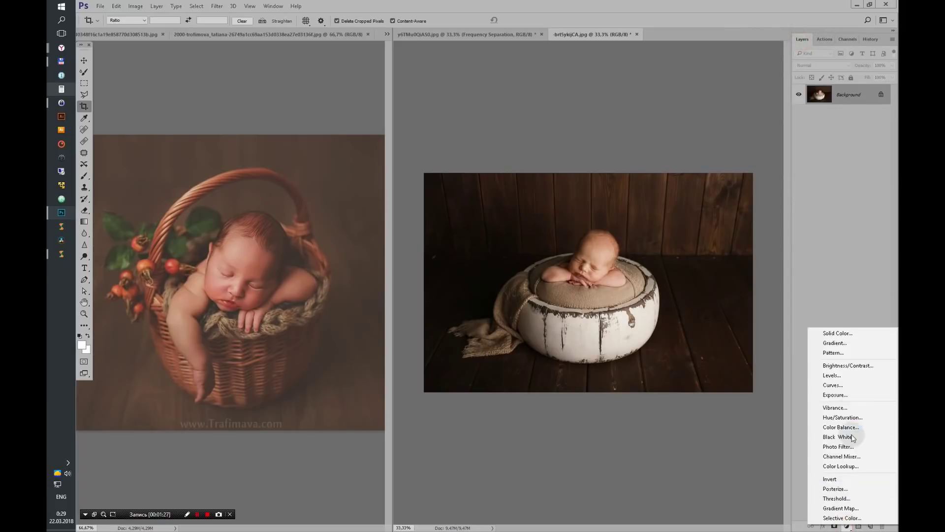
left_click(843, 385)
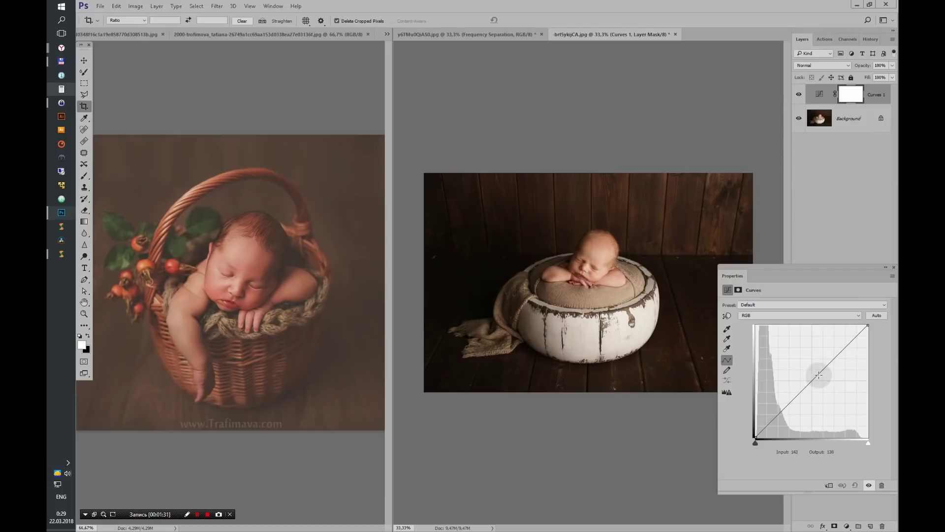
- Raise the curve's midtones and lift the black point for a faded look, viewing at 100%
left_click_drag(815, 376, 815, 370)
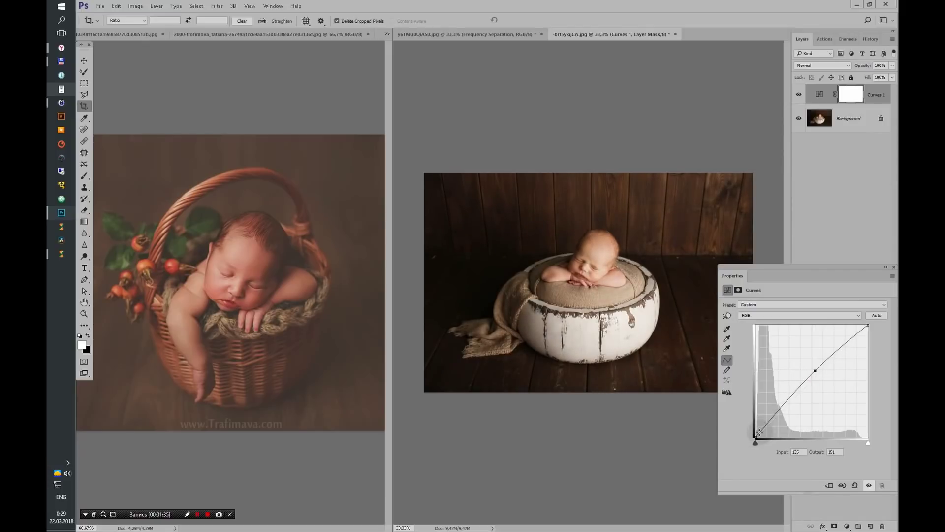
left_click(793, 392)
left_click_drag(757, 436, 754, 417)
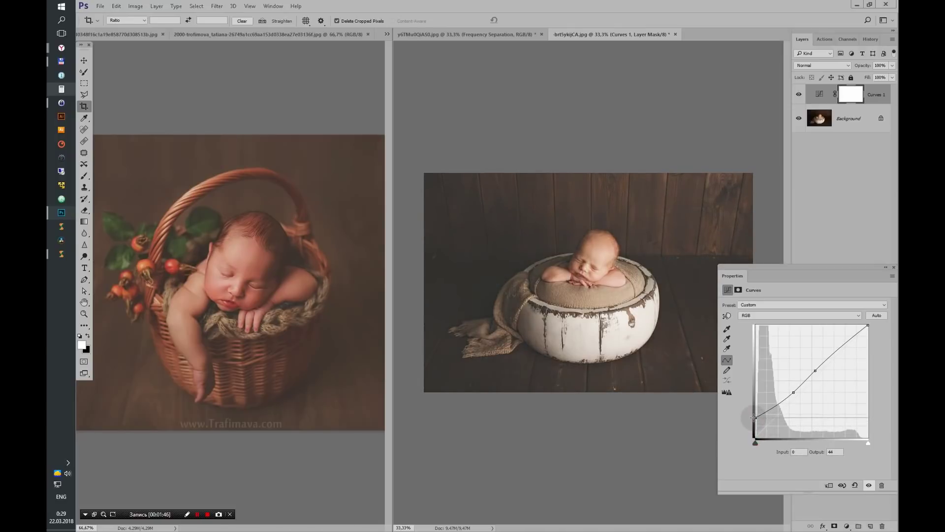
left_click(795, 392)
left_click_drag(815, 370, 797, 393)
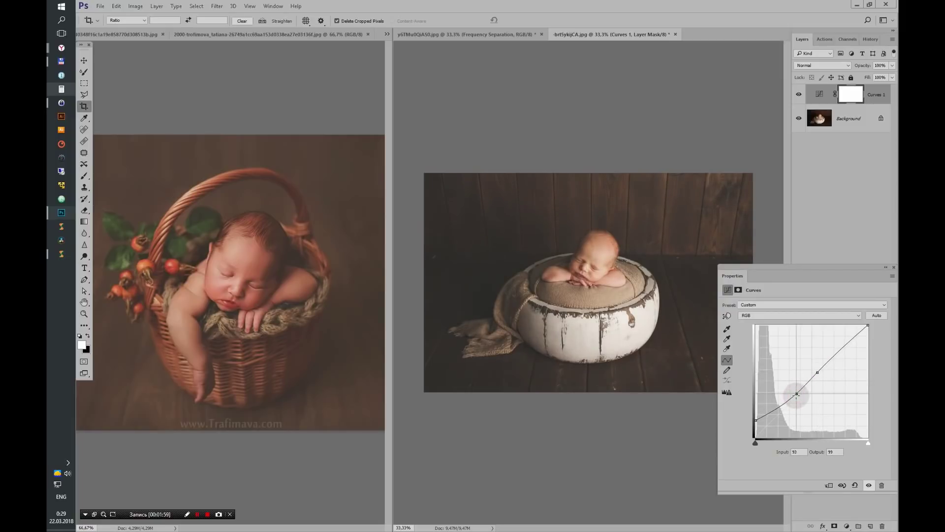
left_click(893, 268)
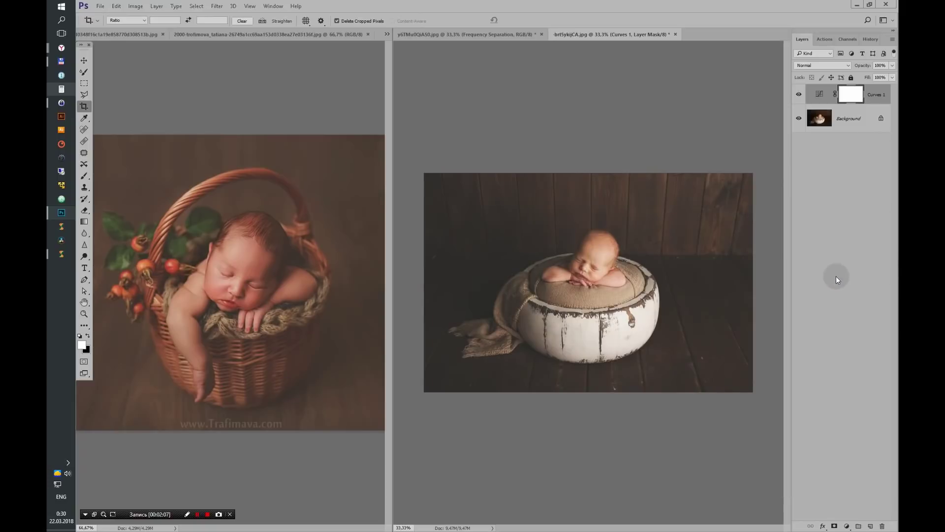
key("ctrl+1")
- Paint black on the Curves 1 mask to hold back the fade on the baby's face
left_click(849, 94)
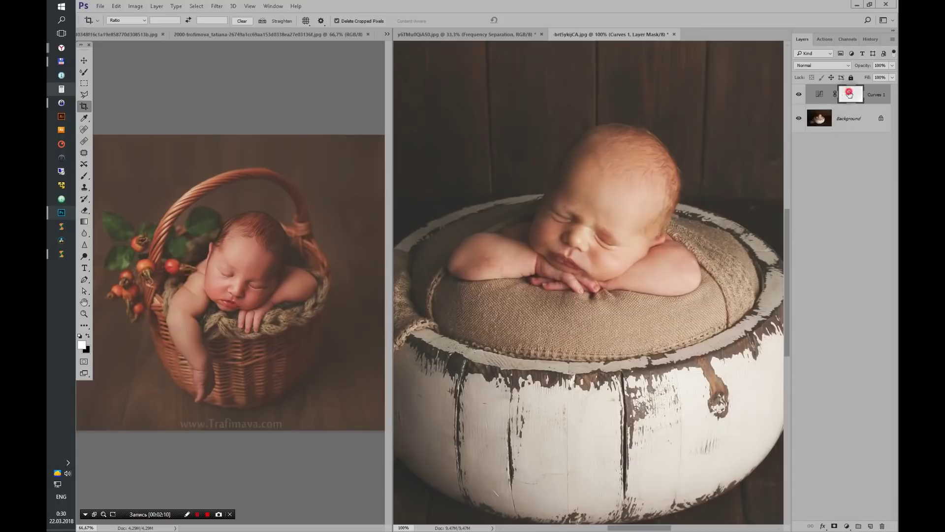
left_click(84, 176)
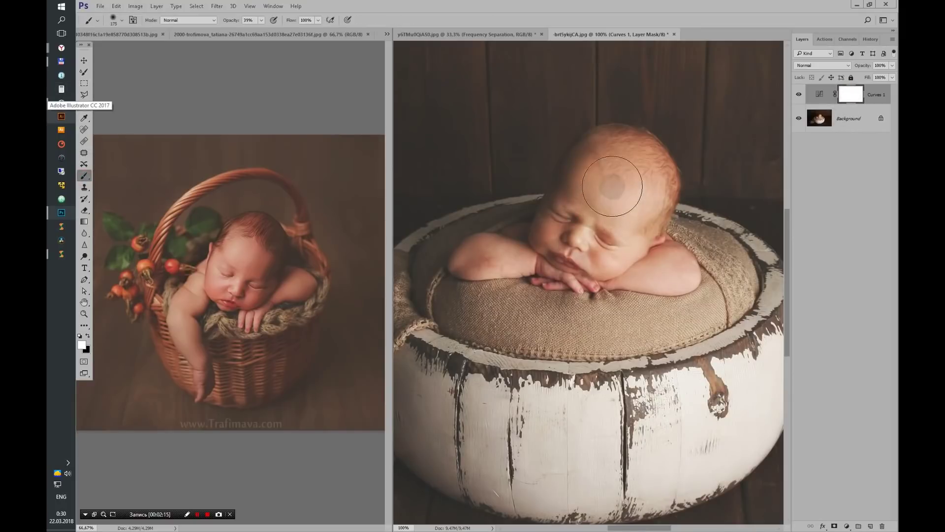
left_click(88, 335)
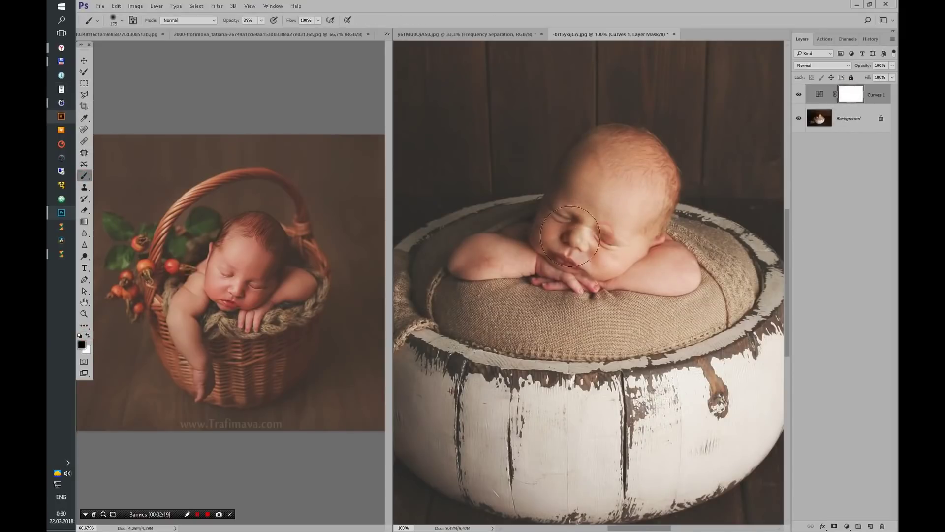
left_click_drag(570, 236, 612, 169)
key("[")
key("[")
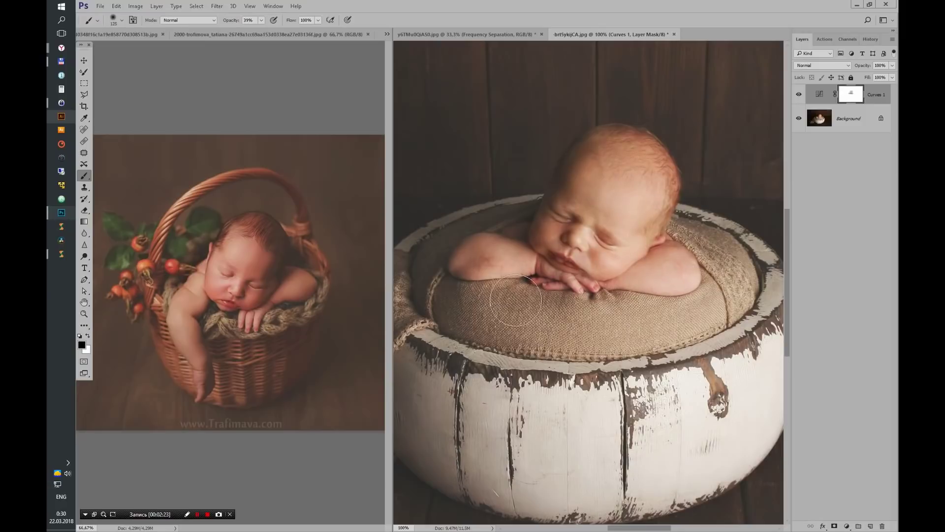
key("bracketright")
key("bracketright")
key("bracketright")
- Bring up the basket reference photo enlarged
scroll(703, 299, "up", 1)
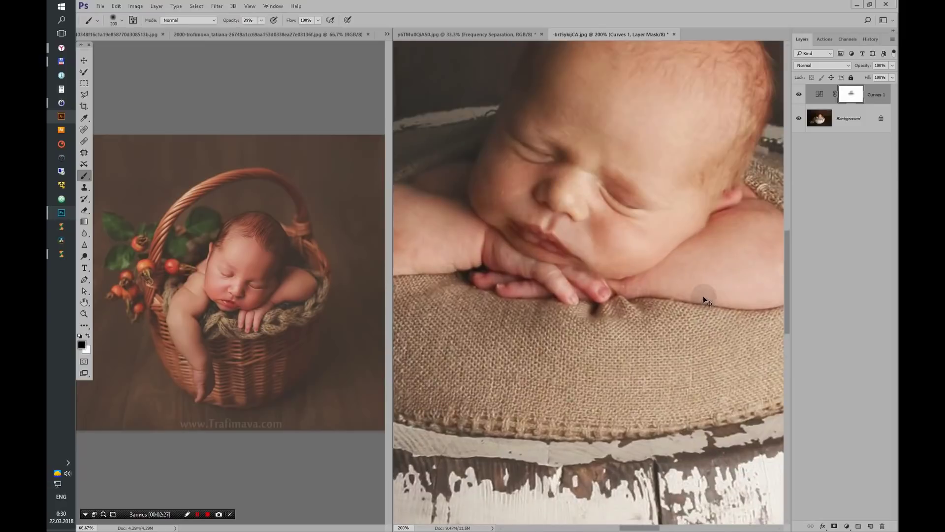
scroll(703, 298, "down", 1)
left_click(200, 35)
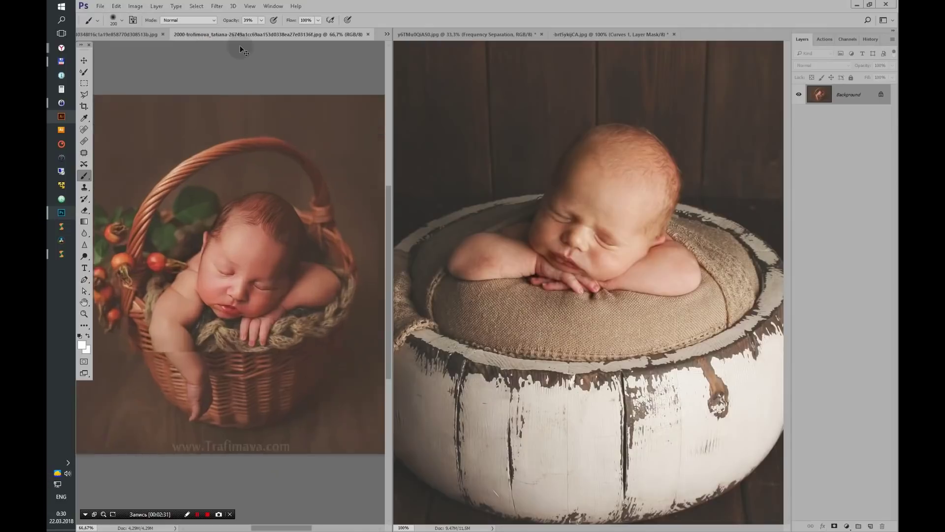
scroll(244, 51, "up", 1)
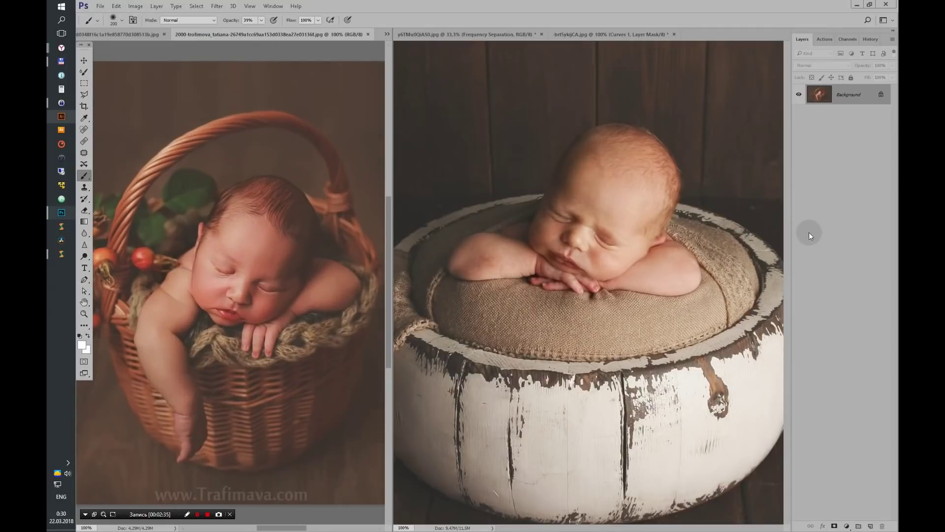
- Add a Selective Color layer to the basket photo by mistake, then delete it
left_click(847, 526)
left_click(764, 317)
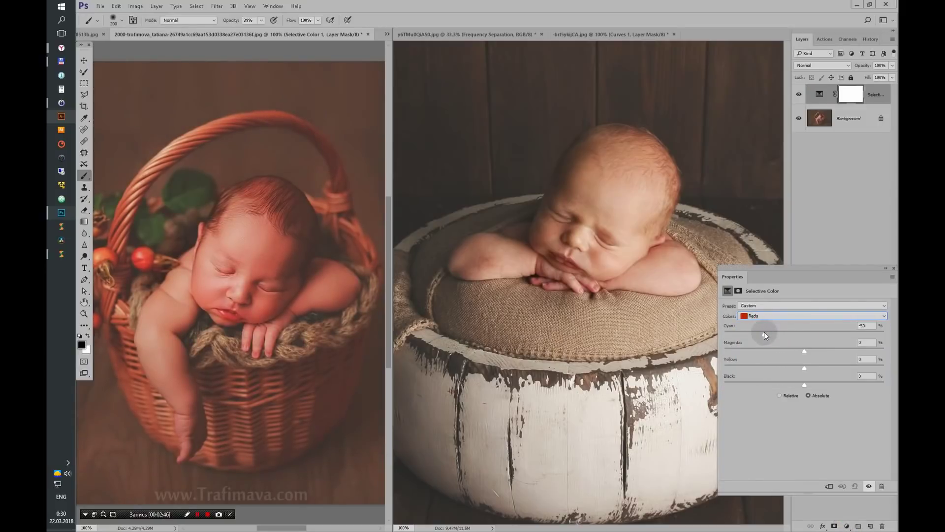
left_click(893, 268)
left_click_drag(824, 91, 882, 526)
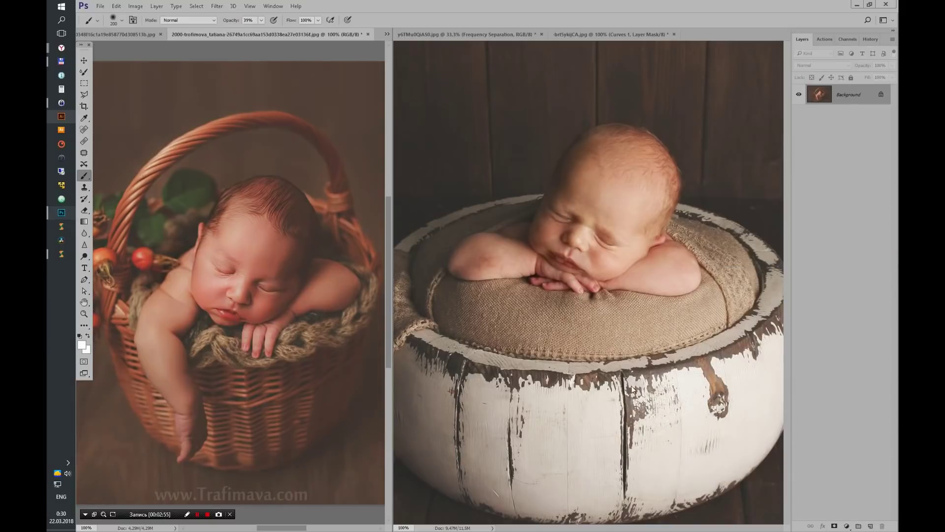
- Add a Selective Color layer to the bowl photo, tuning reds and yellows, and select its mask
left_click(847, 525)
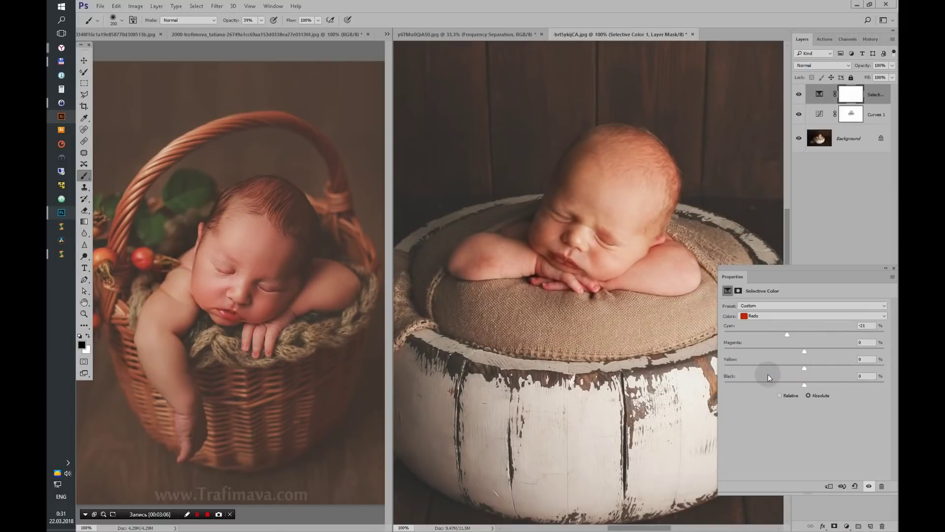
left_click_drag(804, 368, 785, 368)
left_click_drag(806, 353, 804, 351)
left_click_drag(804, 384, 808, 386)
left_click(812, 315)
left_click(768, 325)
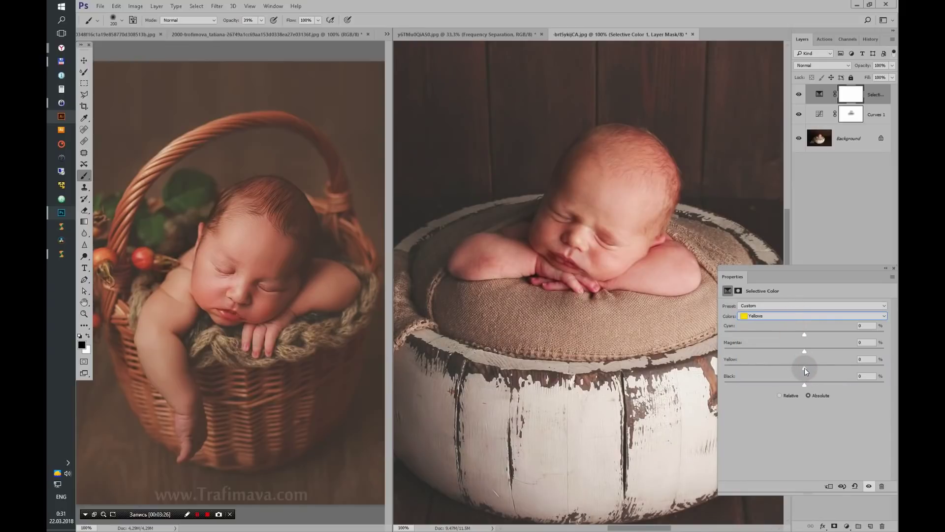
left_click(895, 268)
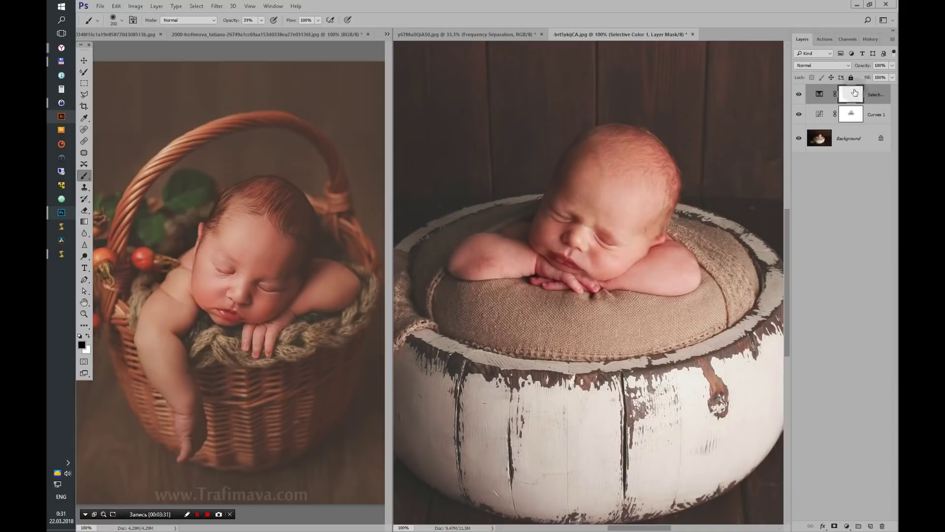
left_click(640, 39)
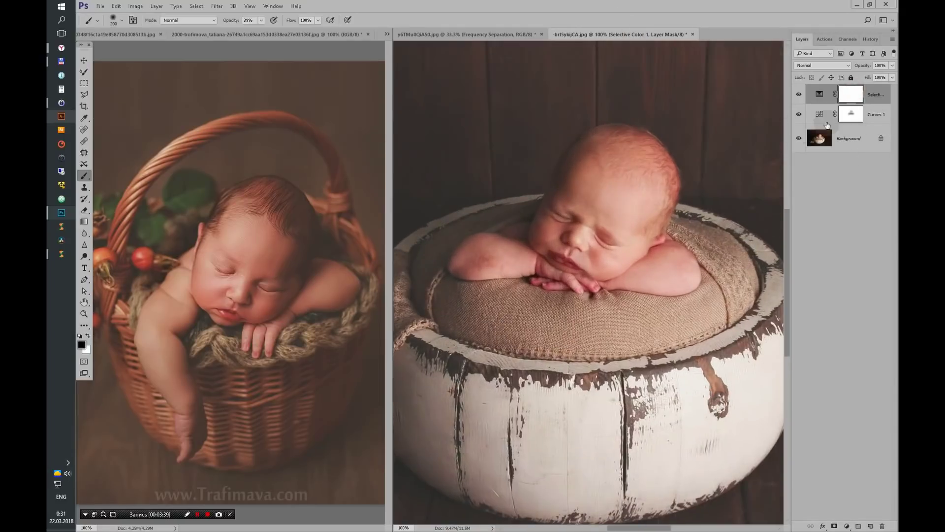
- Invert the Selective Color mask and paint it back over head, face and arms at 100% opacity
key("x")
key("ctrl+i")
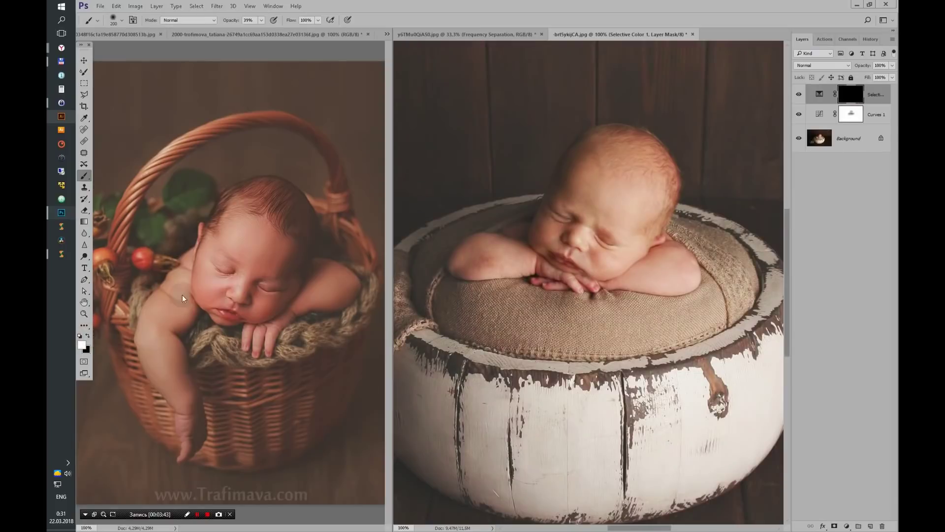
left_click_drag(231, 21, 302, 22)
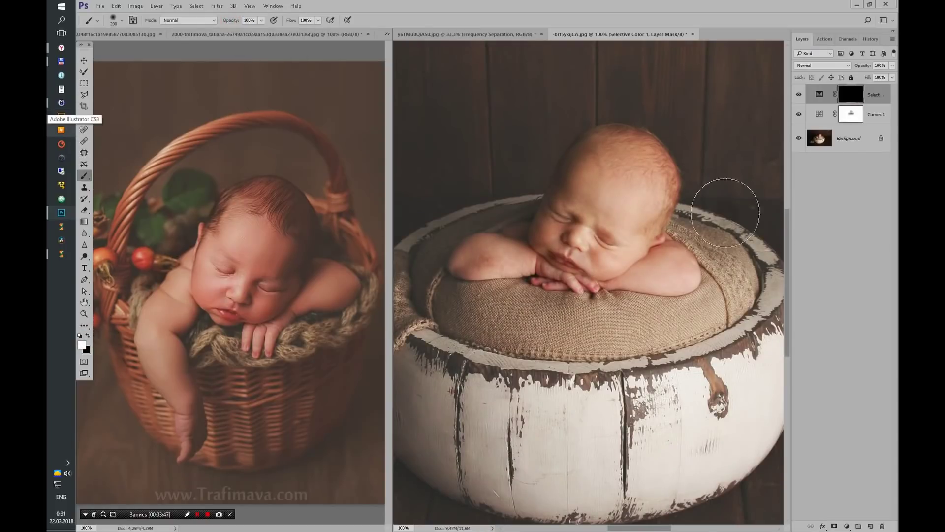
key("bracketleft")
key("bracketleft")
left_click_drag(611, 182, 606, 218)
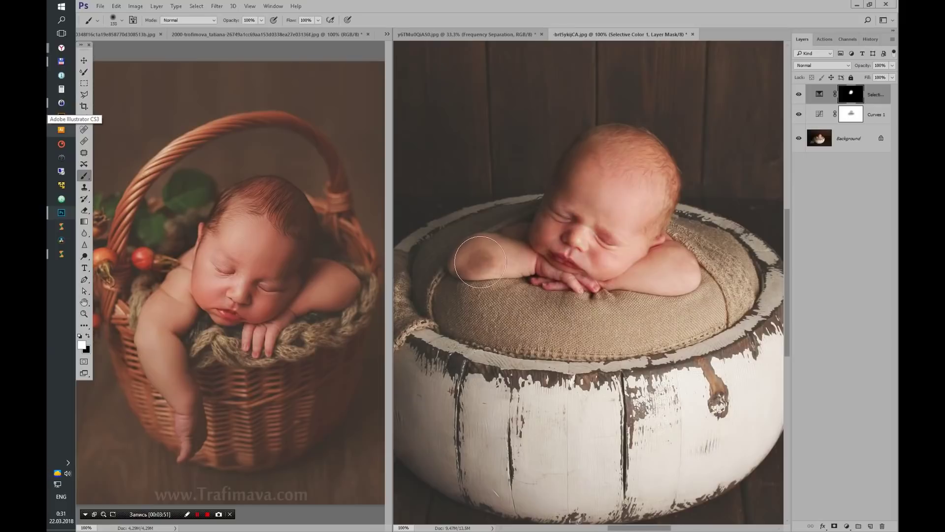
key("bracketleft")
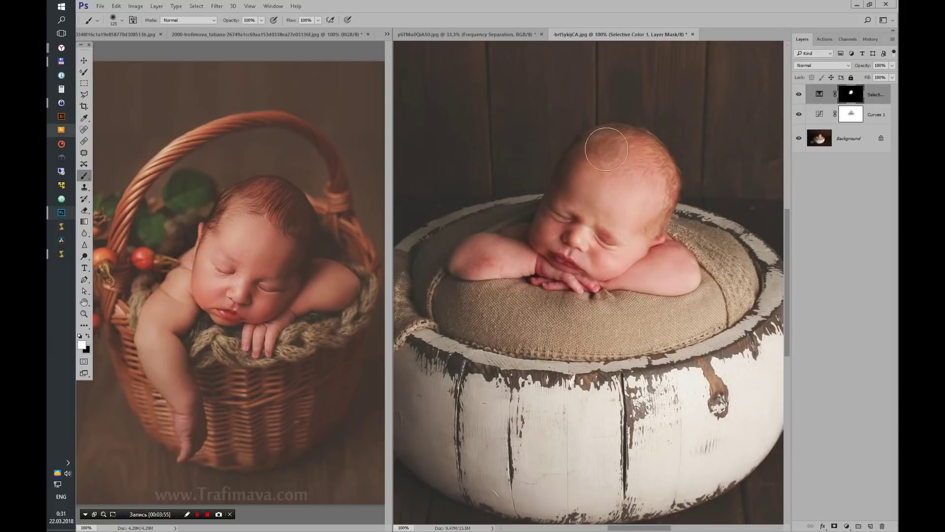
mouse_move(607, 148)
left_mouse_down()
mouse_move(674, 269)
mouse_move(701, 285)
left_mouse_up()
- Compare the bowl photo with the basket reference, returning to 50% zoom
key("ctrl+minus")
key("ctrl+minus")
key("ctrl+minus")
left_click(248, 38)
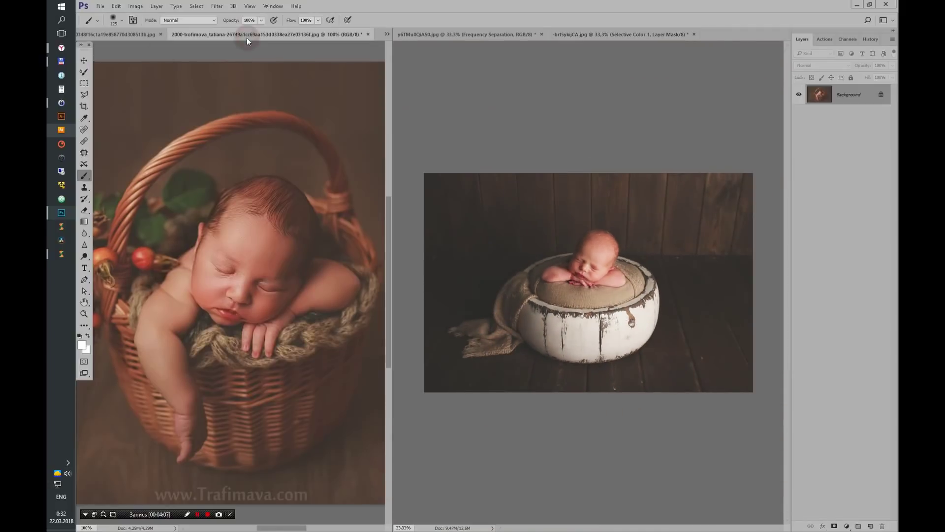
key("ctrl+minus")
key("ctrl+minus")
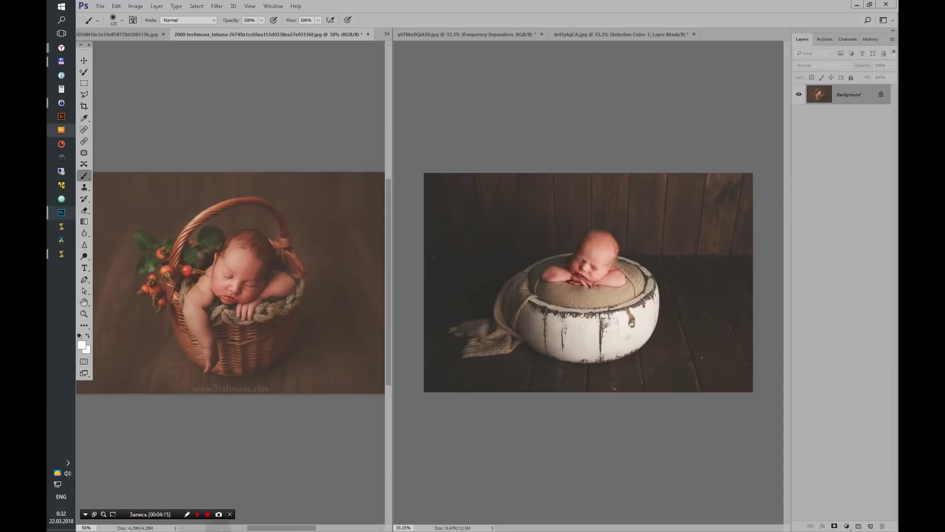
left_click(544, 407)
key("ctrl+plus")
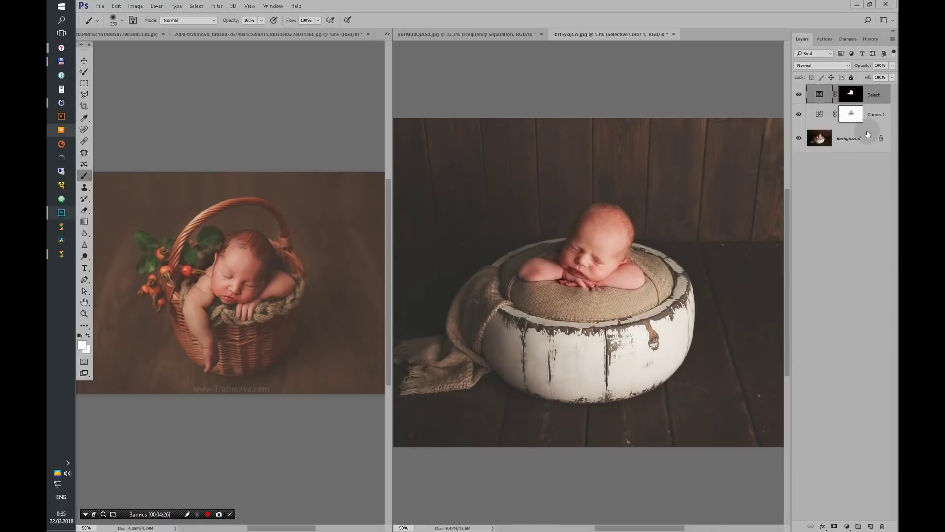
- Stamp visible layers into Layer 1 and select the wooden background with Color Range
key("ctrl+alt+shift+e")
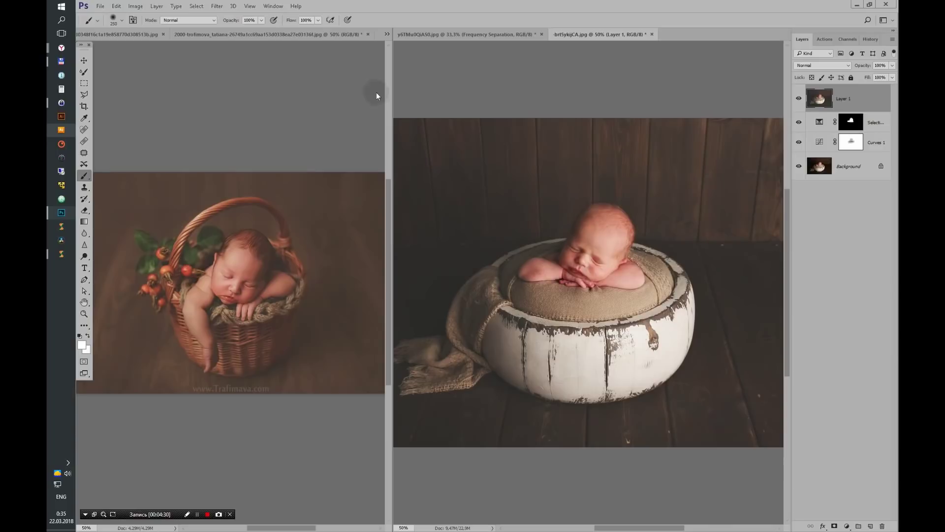
left_click(196, 6)
left_click(211, 91)
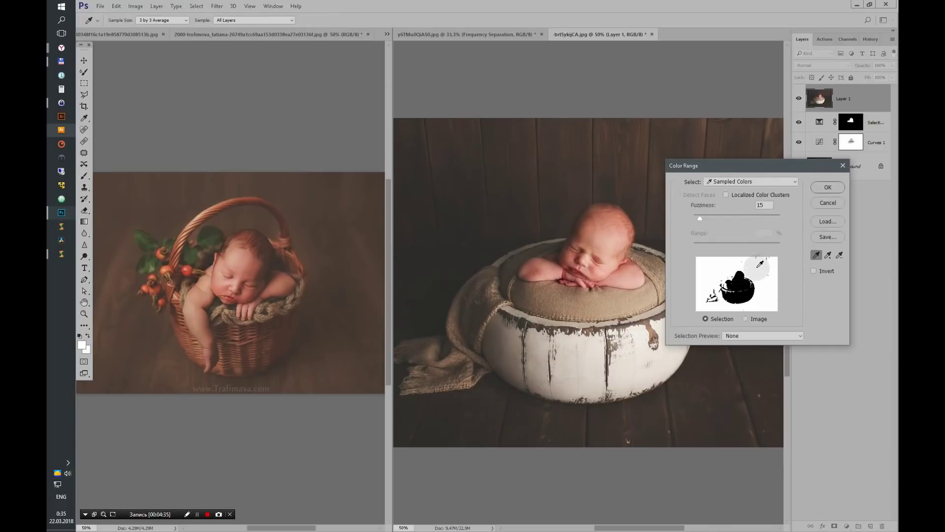
left_click(828, 255)
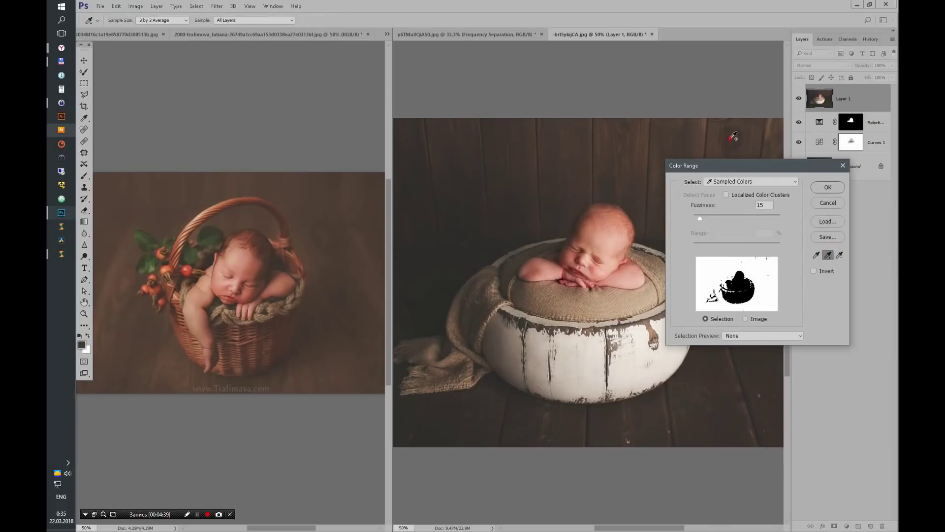
left_click(828, 187)
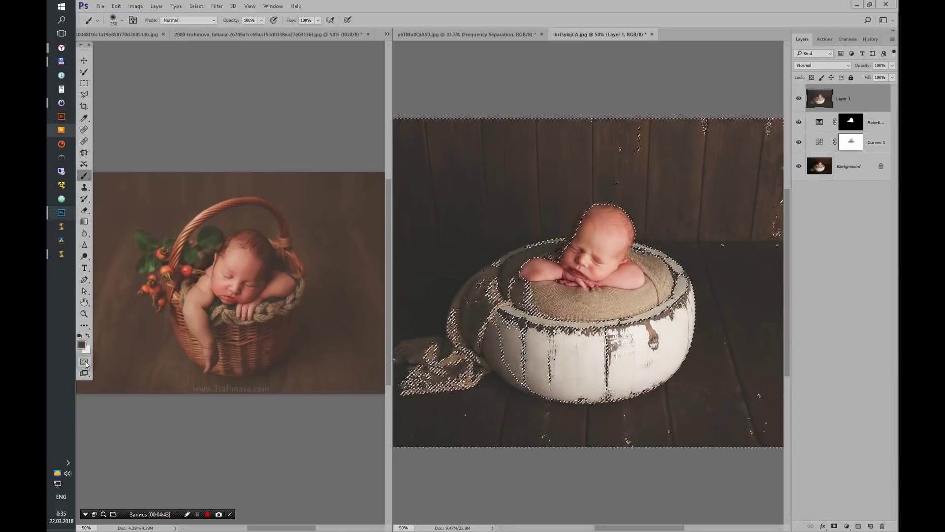
- In Quick Mask, paint over the baby's arm, blanket and the left side of the pouf
left_click(85, 363)
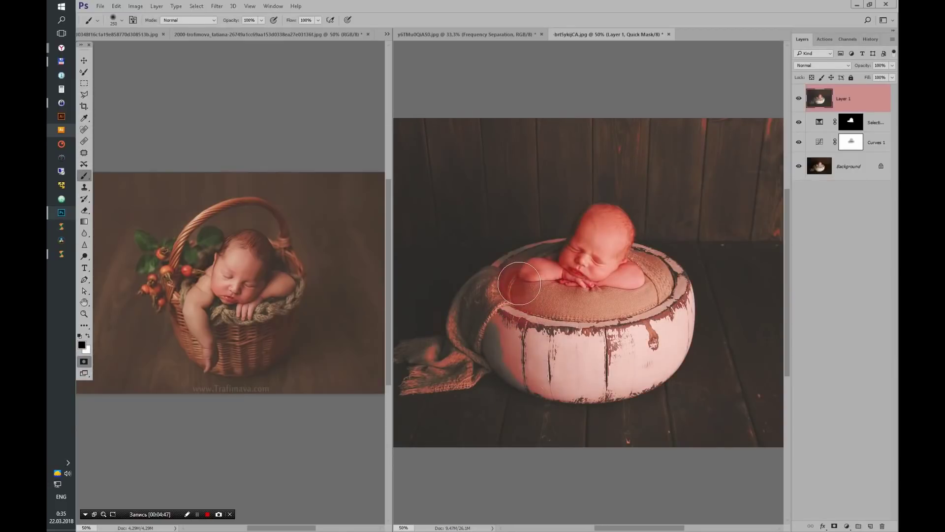
key("bracketleft")
key("bracketleft")
key("bracketleft")
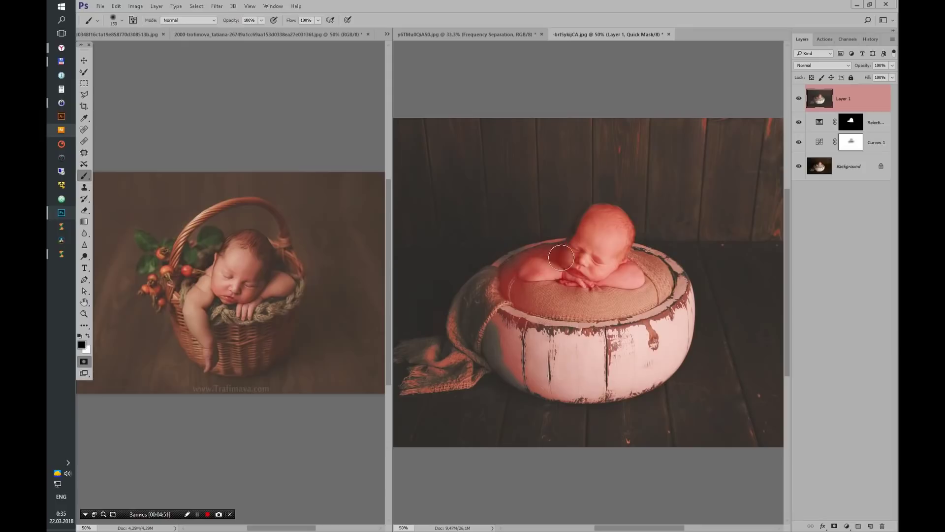
left_click_drag(519, 281, 501, 269)
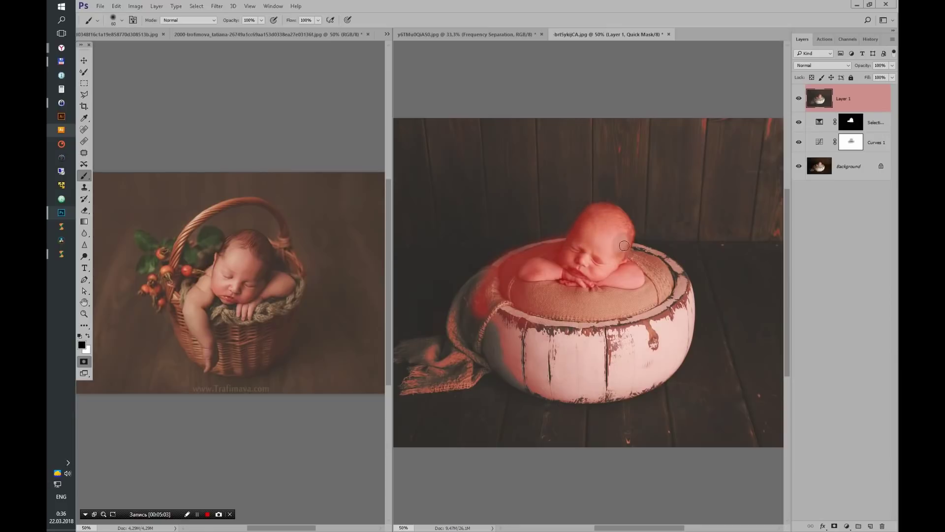
key("bracketright")
key("bracketright")
key("bracketright")
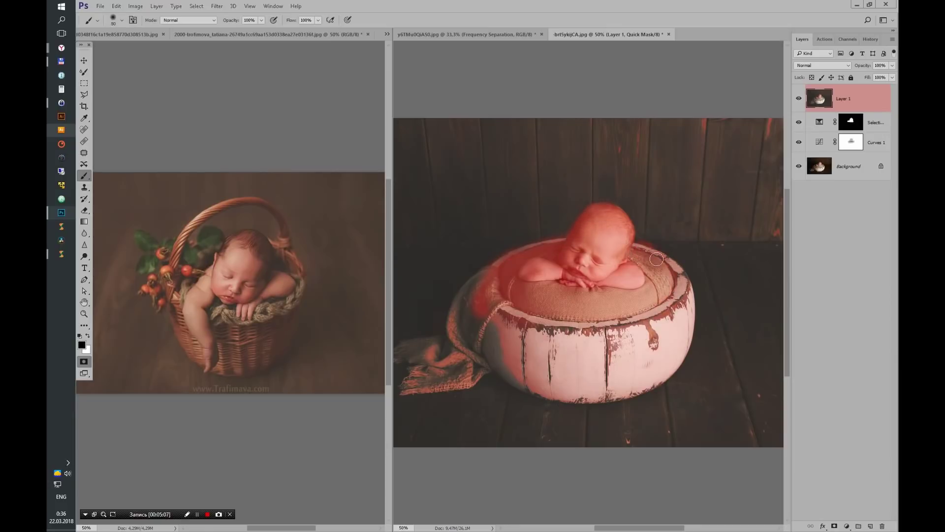
key("bracketright")
key("bracketright")
key("bracketright")
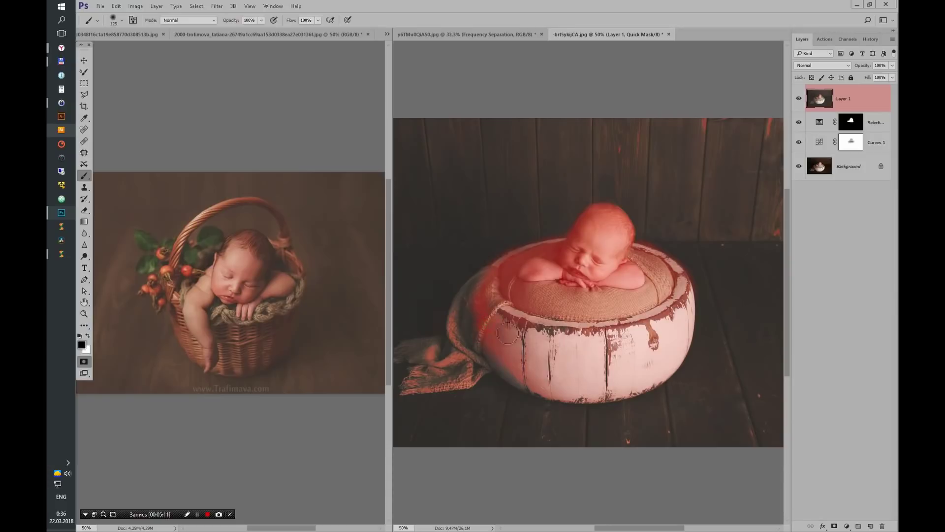
left_click_drag(490, 320, 530, 387)
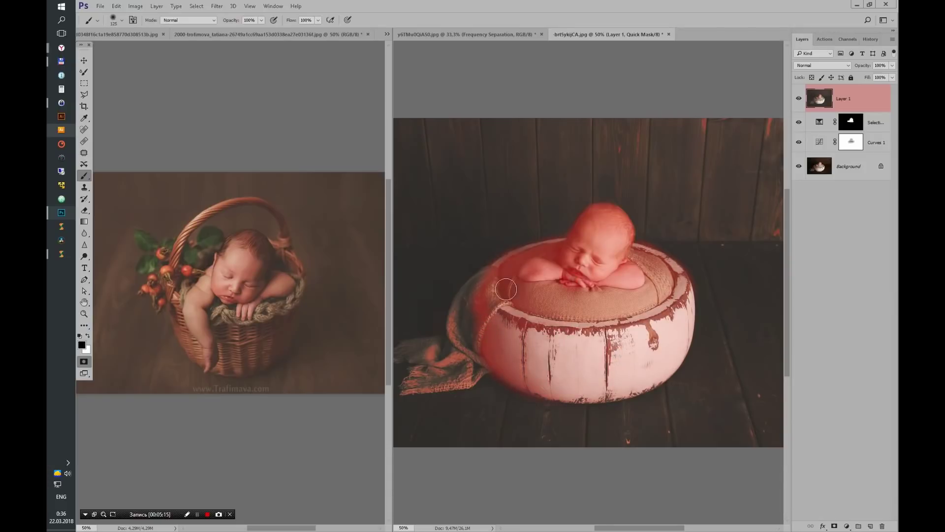
left_click_drag(474, 292, 480, 284)
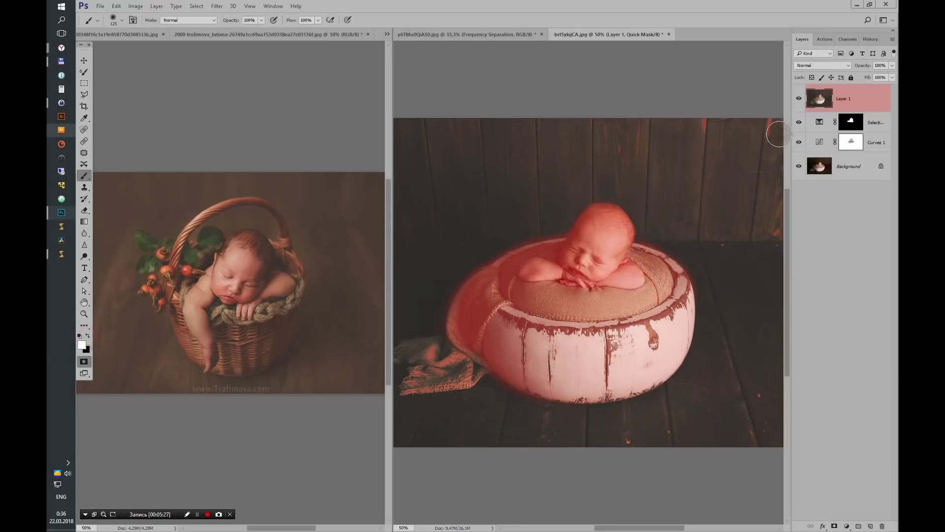
- Clear stray mask on the wood wall and cover the draped cloth and pouf's right rim
mouse_move(718, 137)
left_mouse_down()
mouse_move(574, 126)
mouse_move(642, 180)
left_mouse_up()
left_click_drag(491, 386, 563, 356)
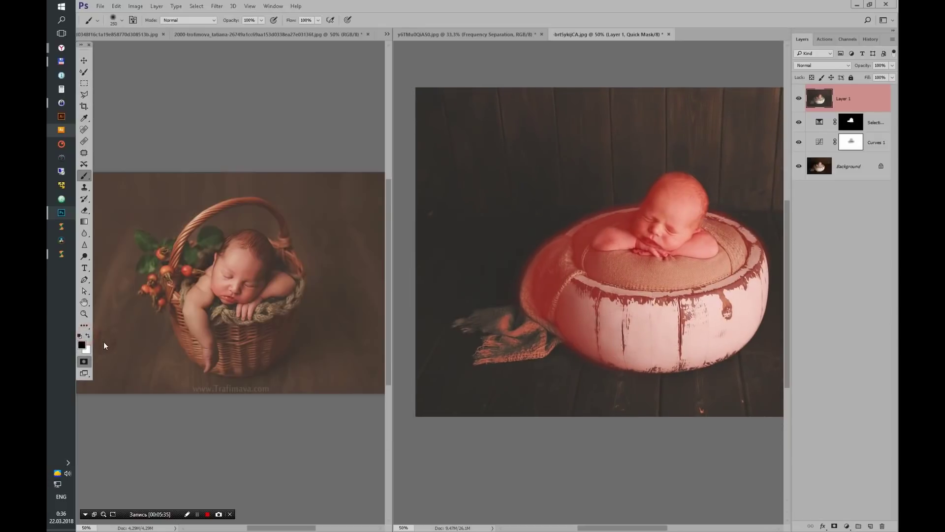
key("bracketleft")
mouse_move(518, 325)
left_mouse_down()
mouse_move(470, 324)
mouse_move(530, 308)
mouse_move(565, 334)
mouse_move(481, 354)
left_mouse_up()
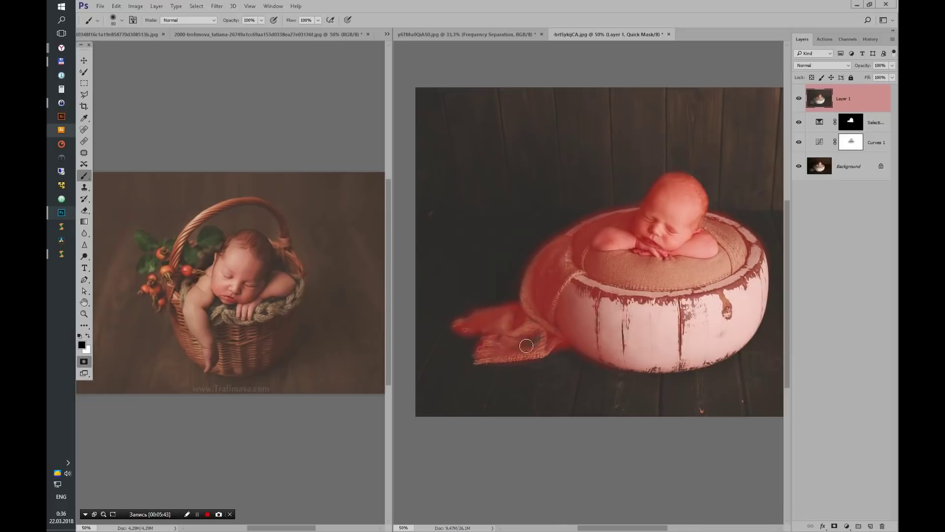
key("bracketright")
key("bracketright")
key("bracketright")
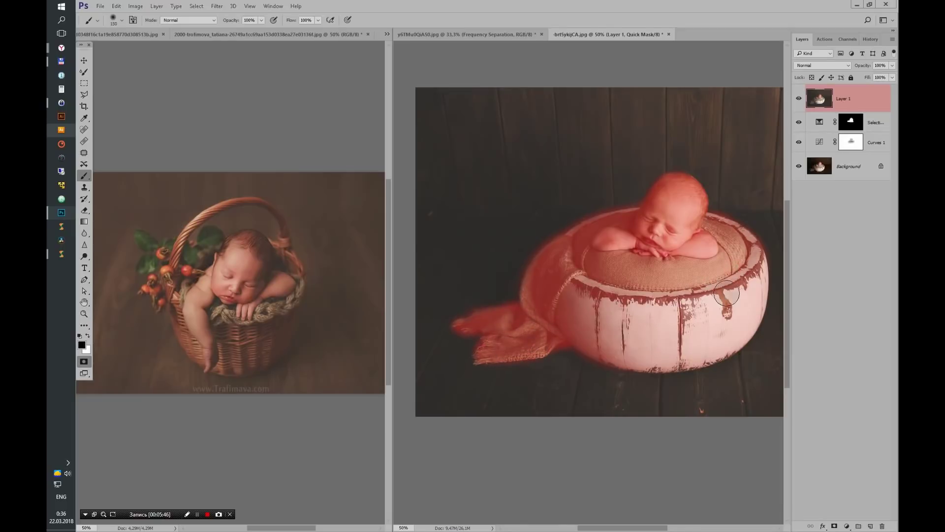
left_click_drag(753, 244, 742, 301)
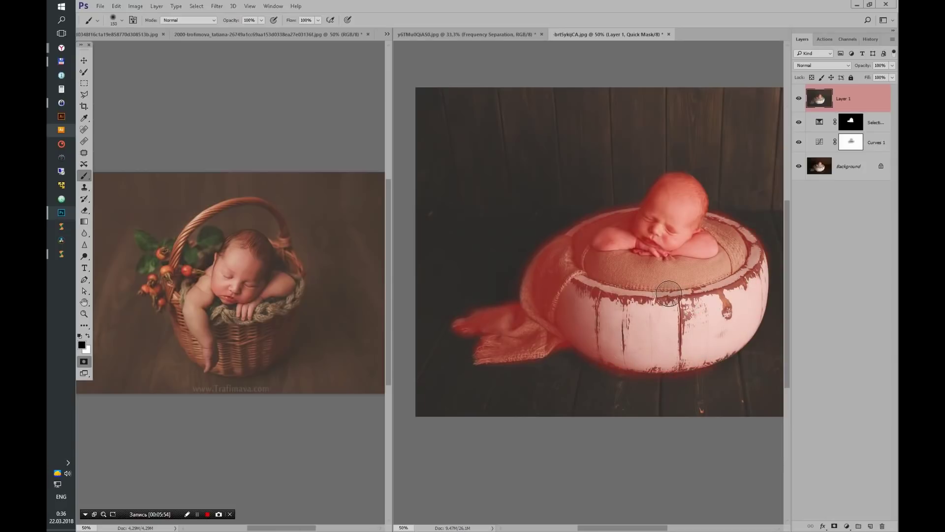
key("ctrl+minus")
- Exit Quick Mask and mask Layer 1 to the selected background
left_click(84, 361)
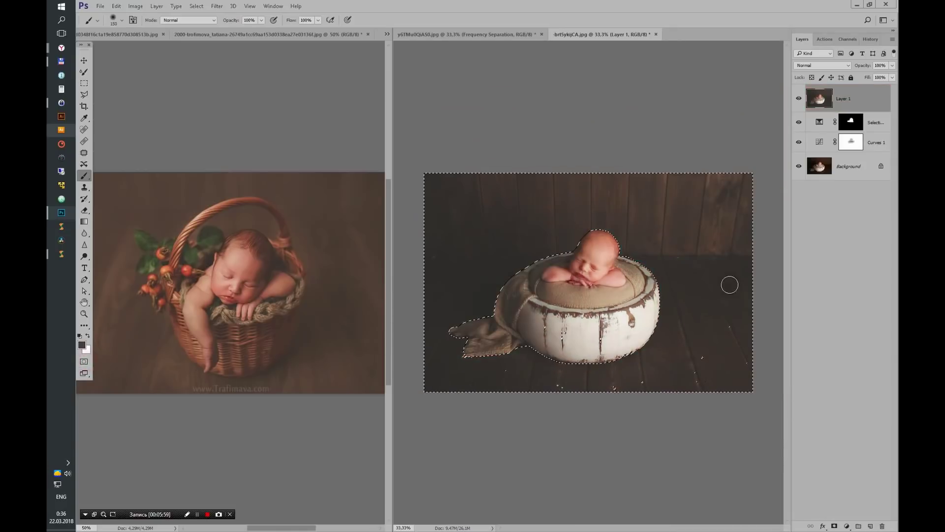
left_click(835, 526)
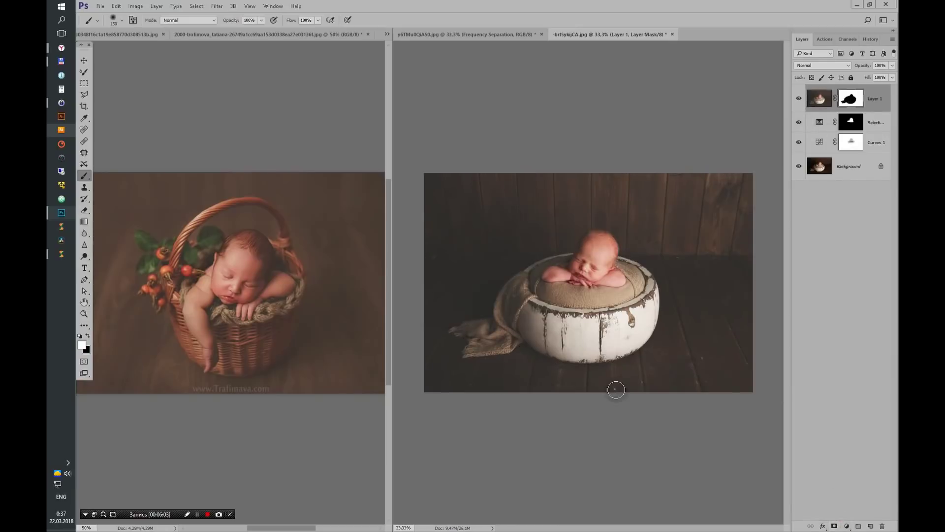
left_click(216, 6)
mouse_move(229, 112)
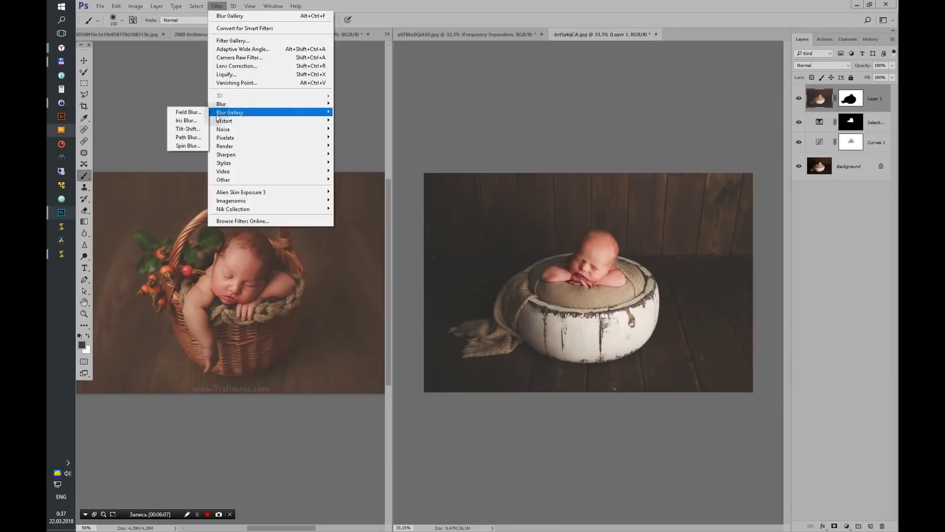
- Apply an Iris Blur, widening and shifting the sharp ellipse over the baby and bowl
left_click(197, 120)
left_click_drag(598, 287, 598, 304)
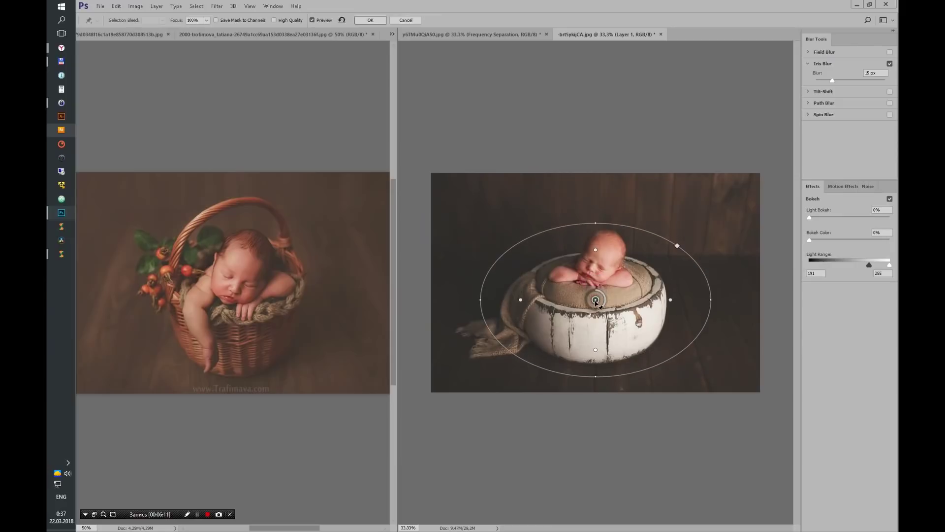
left_click_drag(594, 379, 594, 419)
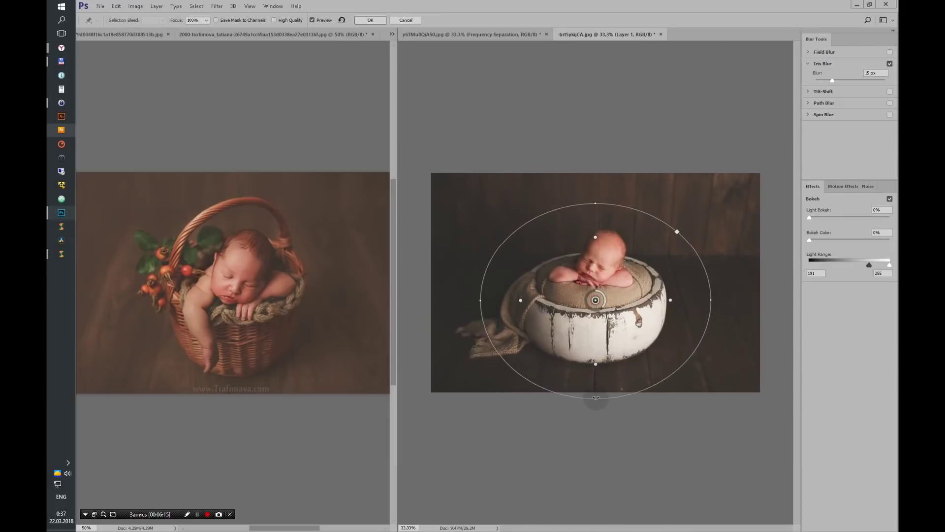
mouse_move(712, 302)
left_mouse_down()
mouse_move(770, 309)
mouse_move(809, 298)
left_mouse_up()
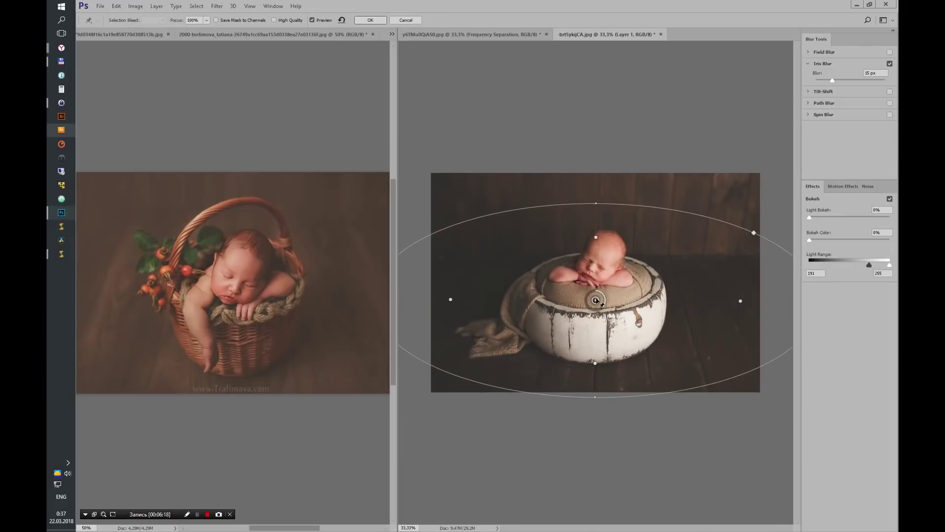
left_click_drag(596, 300, 606, 320)
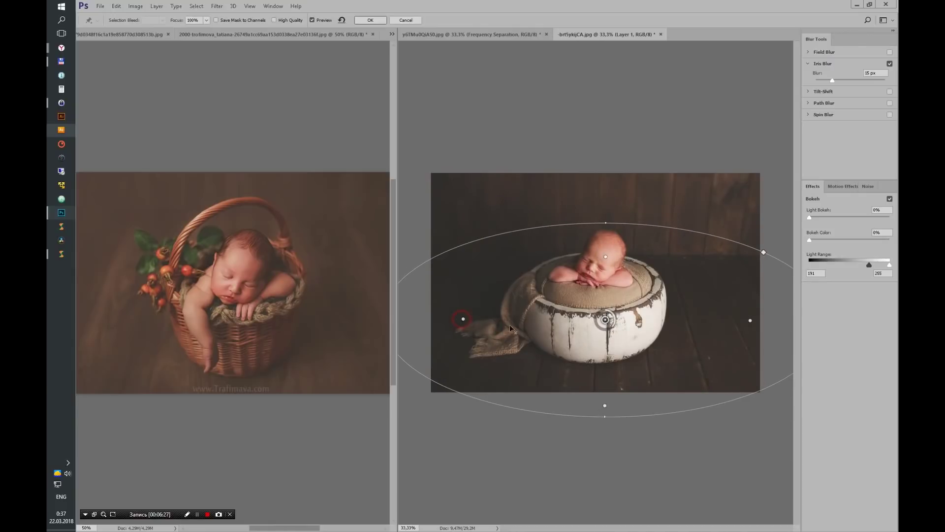
left_click_drag(510, 324, 753, 329)
left_click_drag(618, 250, 609, 253)
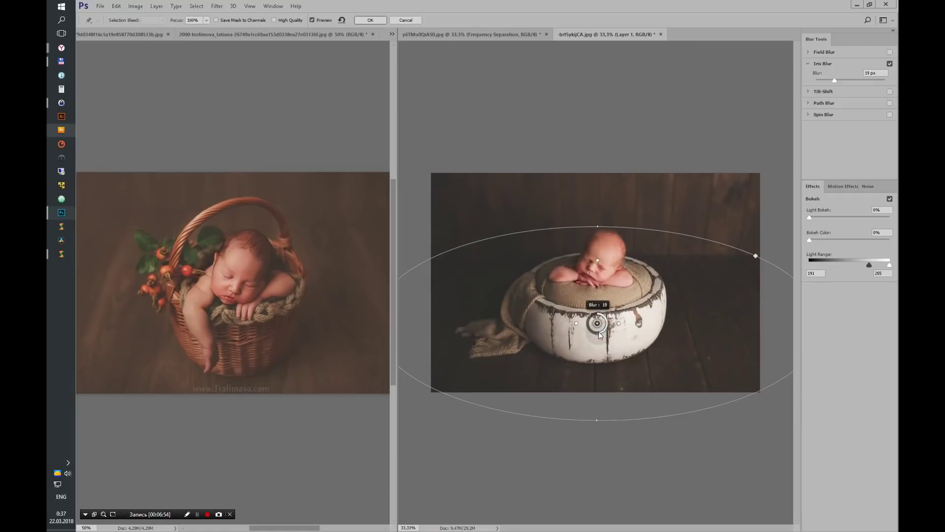
key("Return")
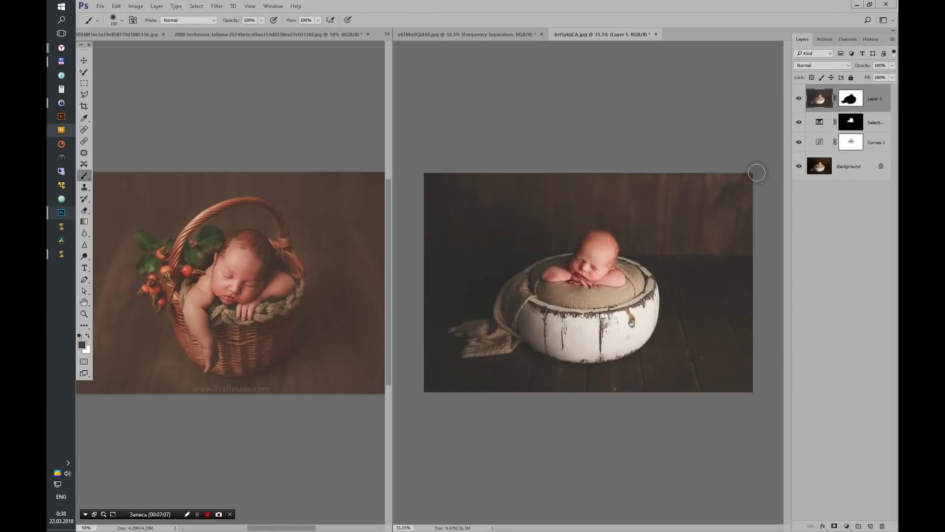
key("ctrl+plus")
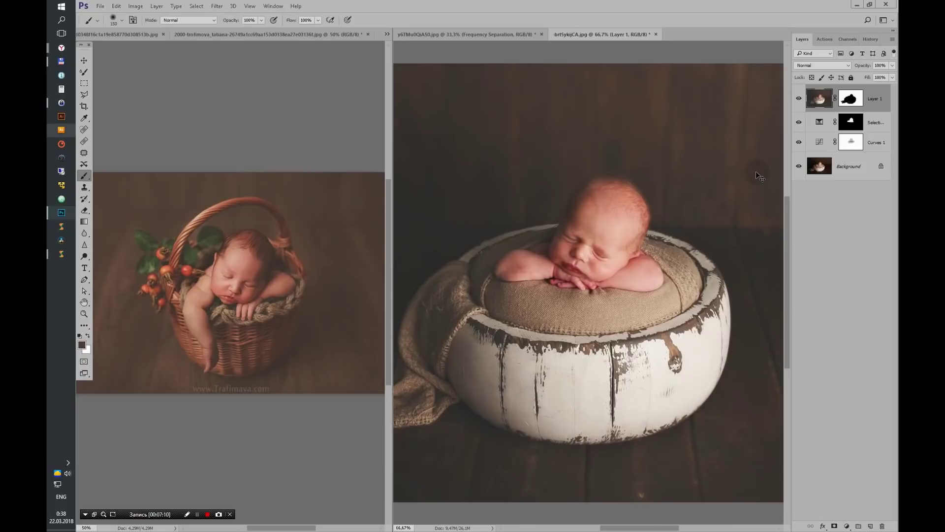
- Add a Curves layer clipped to blurred Layer 1 with a slight midtone nudge
key("ctrl+minus")
key("ctrl+minus")
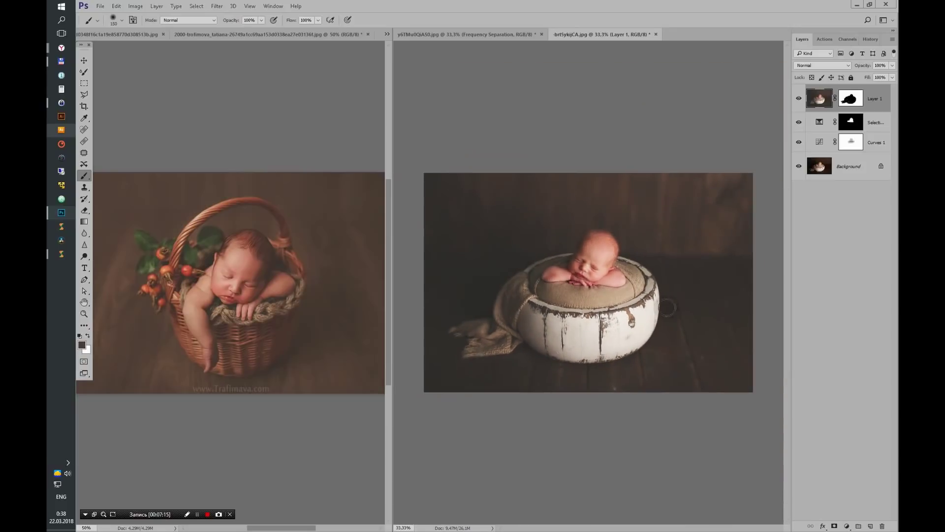
left_click(846, 526)
left_click(847, 391)
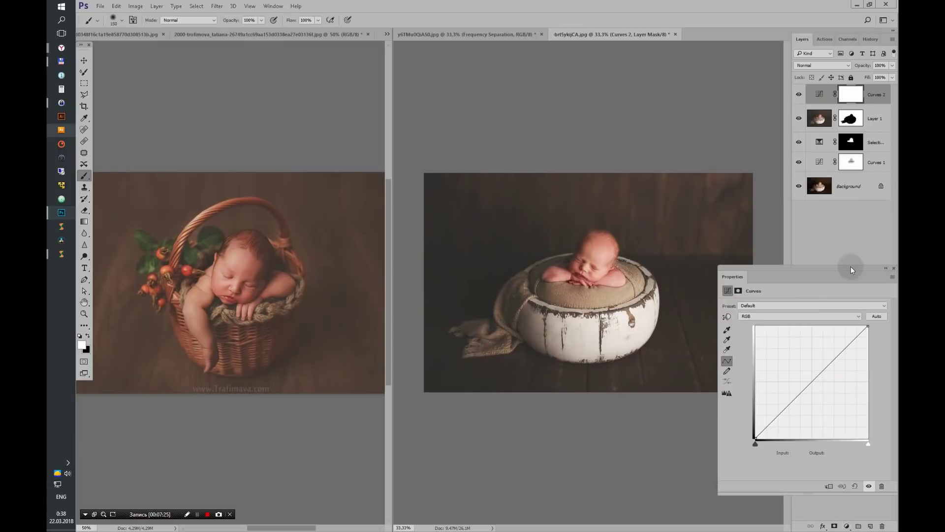
left_click(837, 107, "alt")
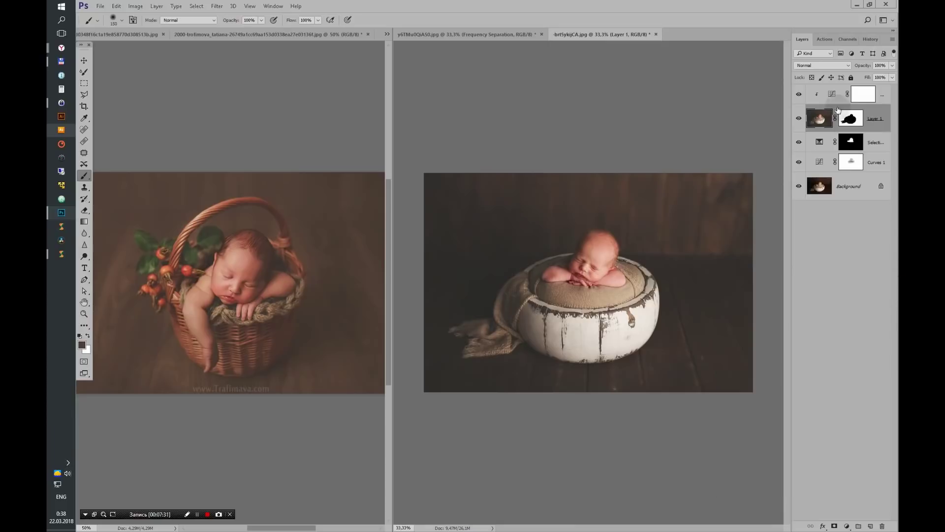
left_click(863, 94)
left_click_drag(807, 380, 808, 380)
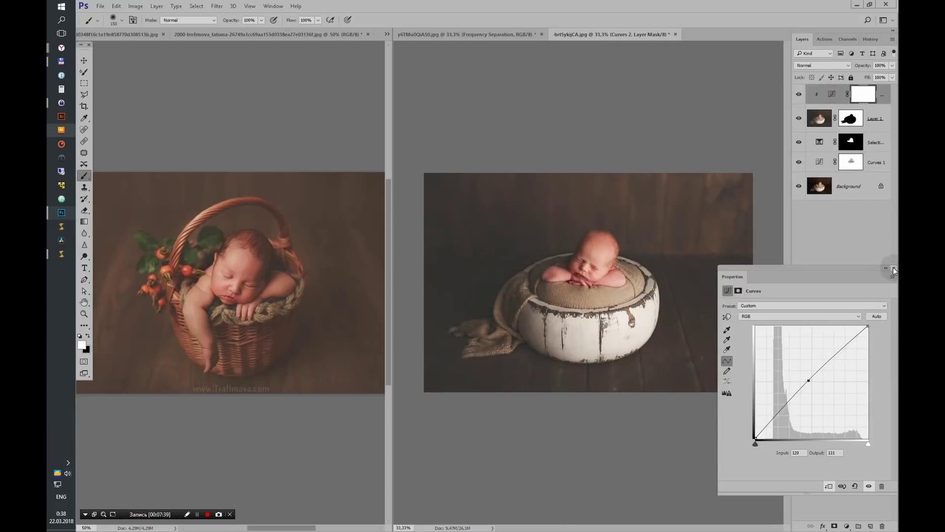
left_click(894, 269)
- Add a Selective Color layer on Yellows: Cyan -17, Magenta -14, Black -9
left_click(846, 525)
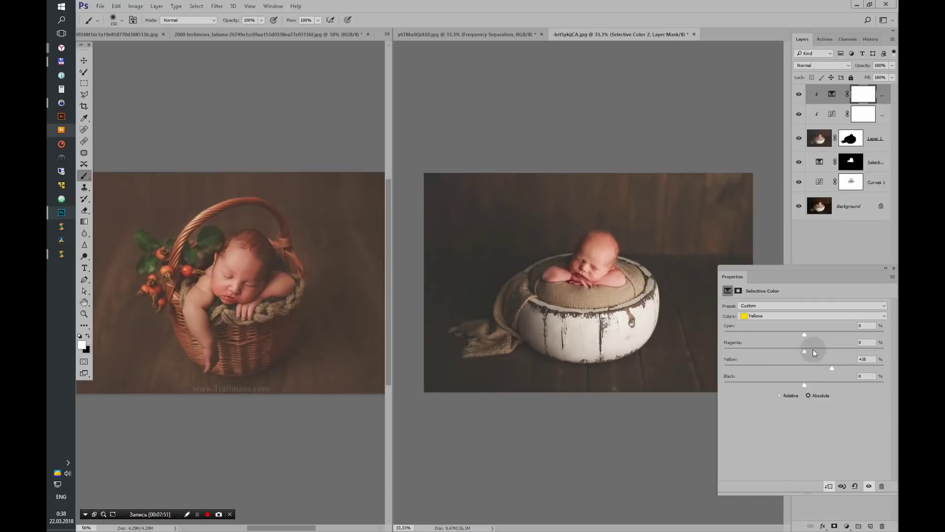
left_click_drag(802, 350, 793, 352)
left_click_drag(769, 329, 787, 333)
left_click_drag(804, 384, 788, 387)
left_click(893, 267)
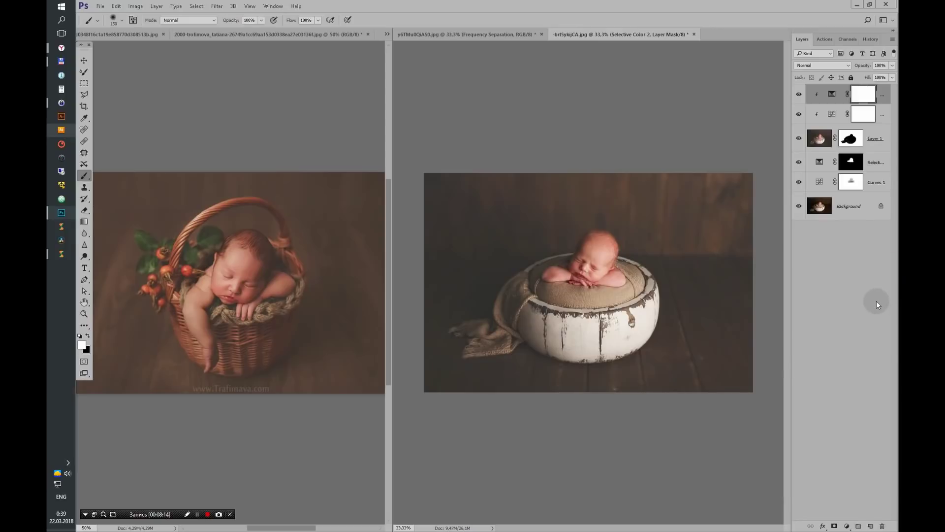
key("ctrl+plus")
key("ctrl+plus")
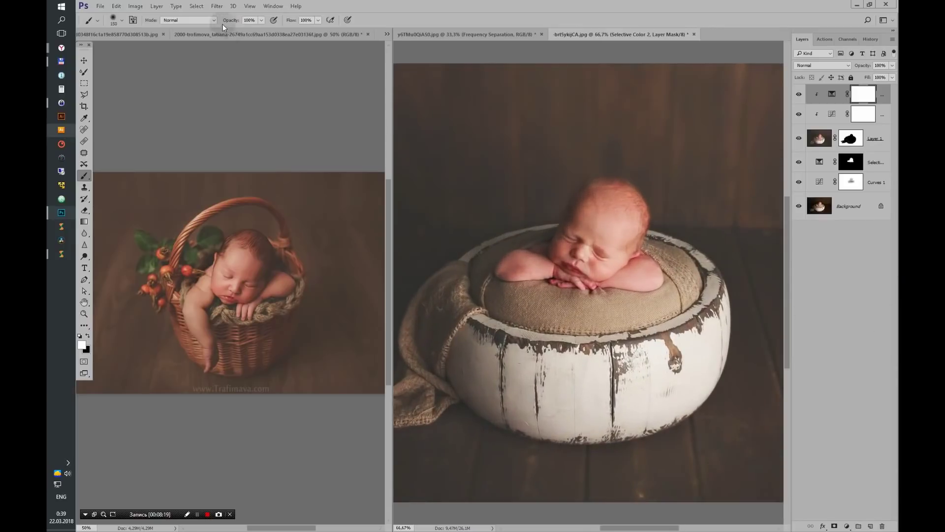
- Compare the bowl photo with the basket reference and its original History state
left_click(392, 92)
key("ctrl+plus")
key("ctrl+plus")
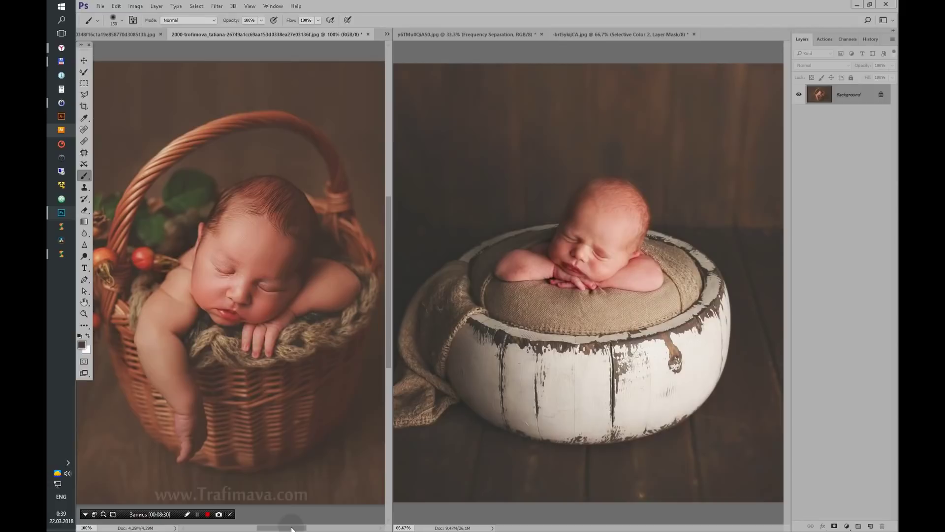
left_click(624, 63)
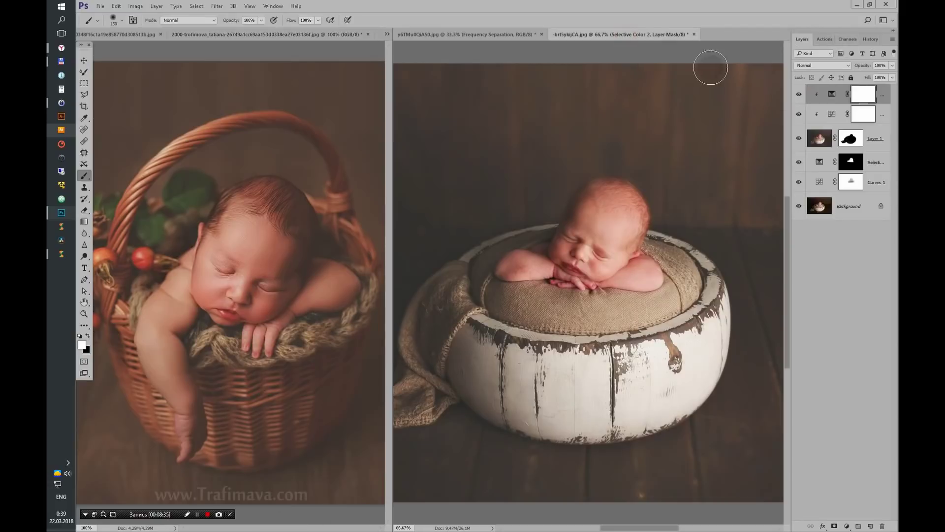
left_click(864, 38)
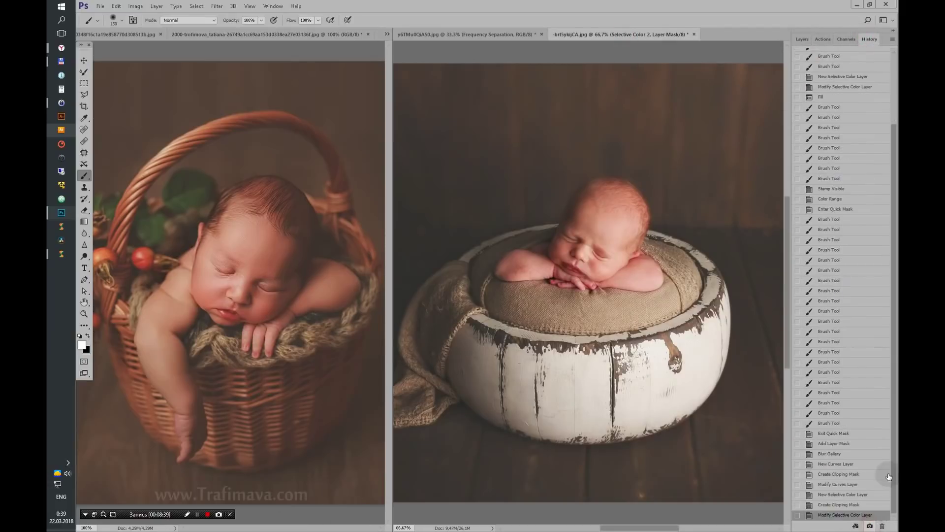
left_click(832, 52)
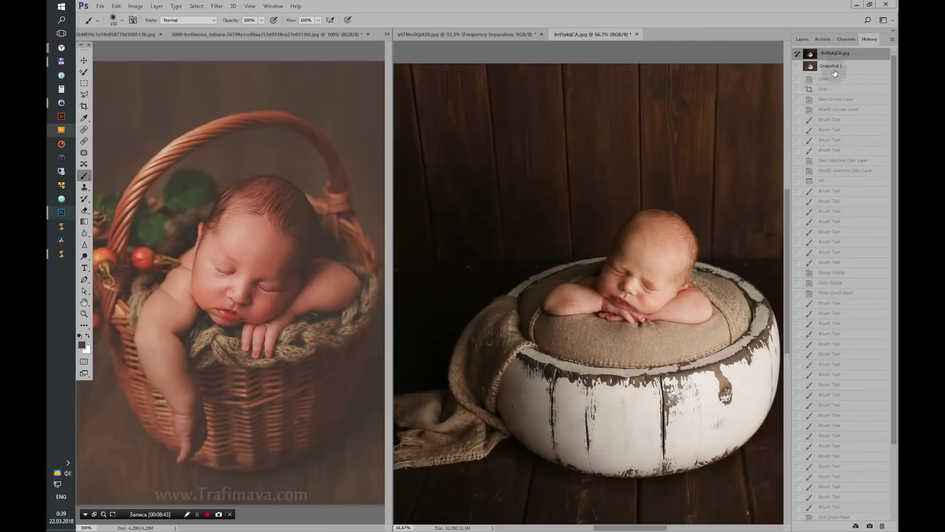
left_click(835, 66)
- Toggle between the original state and Snapshot 1, then recheck the basket reference
key("ctrl+minus")
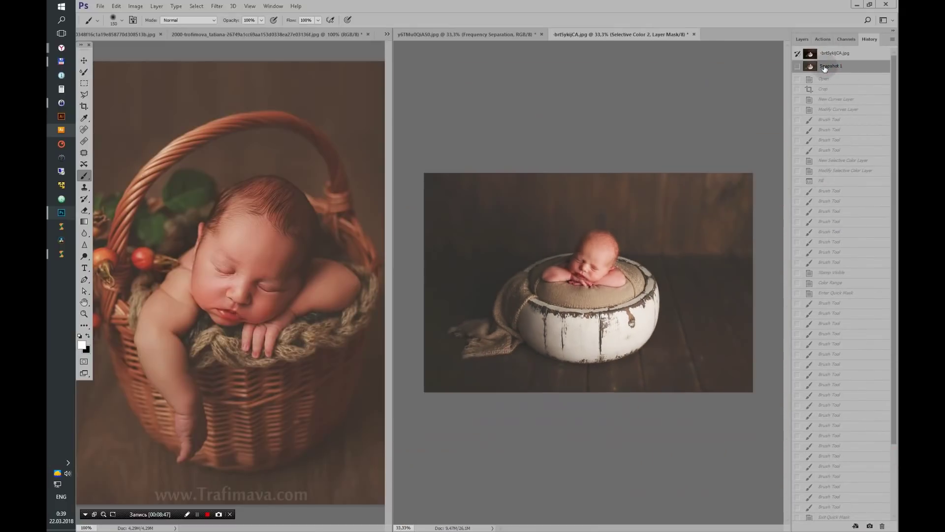
left_click(826, 55)
left_click(829, 69)
left_click(829, 55)
key("ctrl+plus")
key("ctrl+plus")
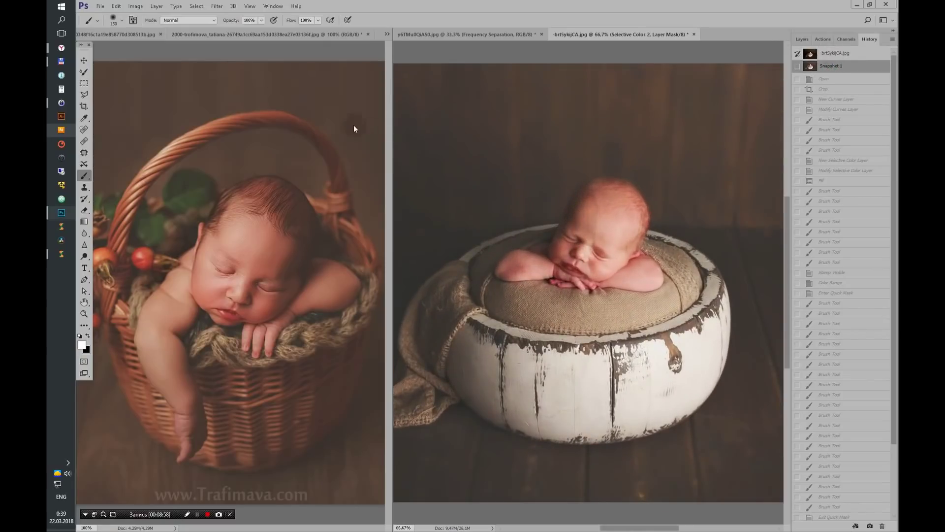
left_click(248, 37)
key("ctrl+minus")
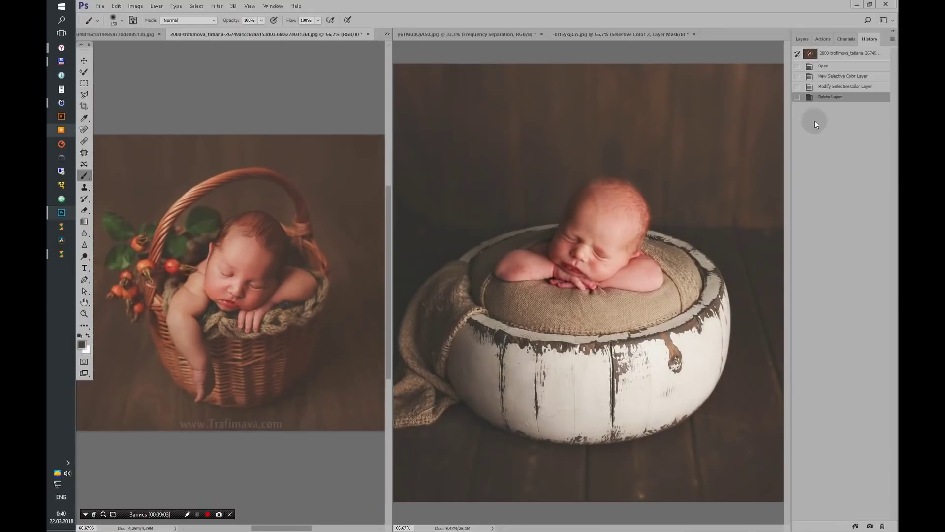
left_click(607, 34)
- Back in Layers, fine-tune the Curves 2 midpoint
key("x")
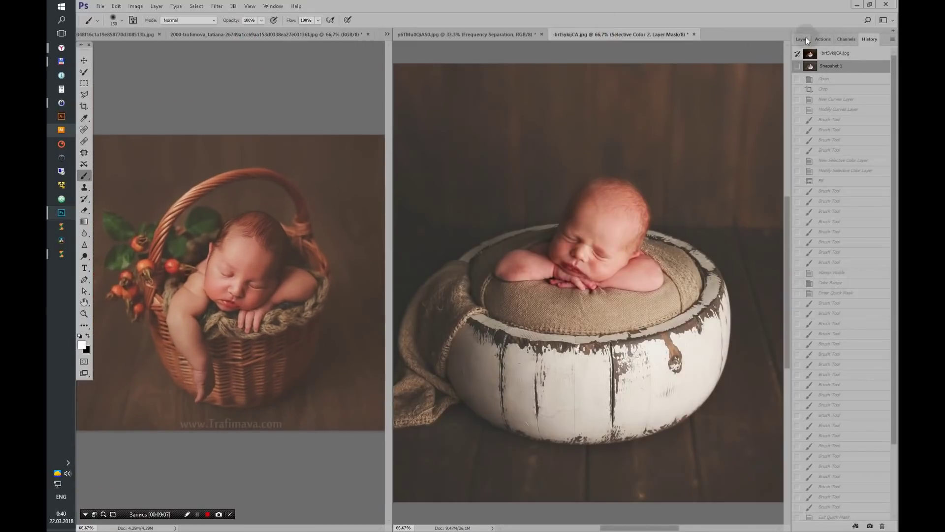
left_click(804, 39)
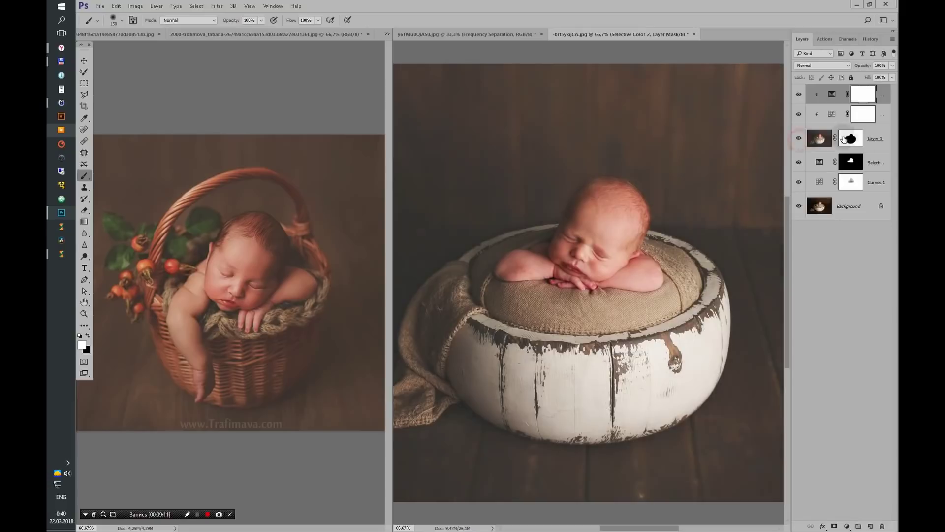
left_click(873, 140)
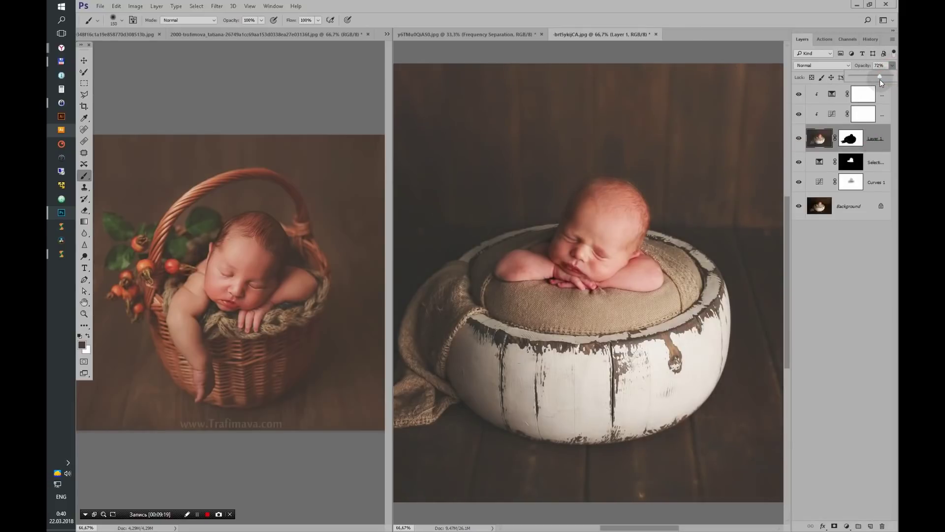
double_click(832, 114)
key("x")
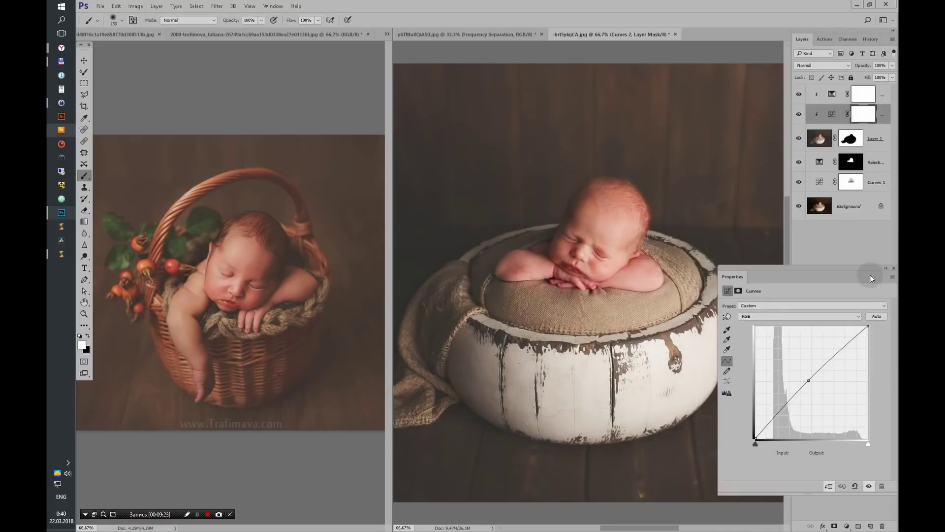
left_click(812, 383)
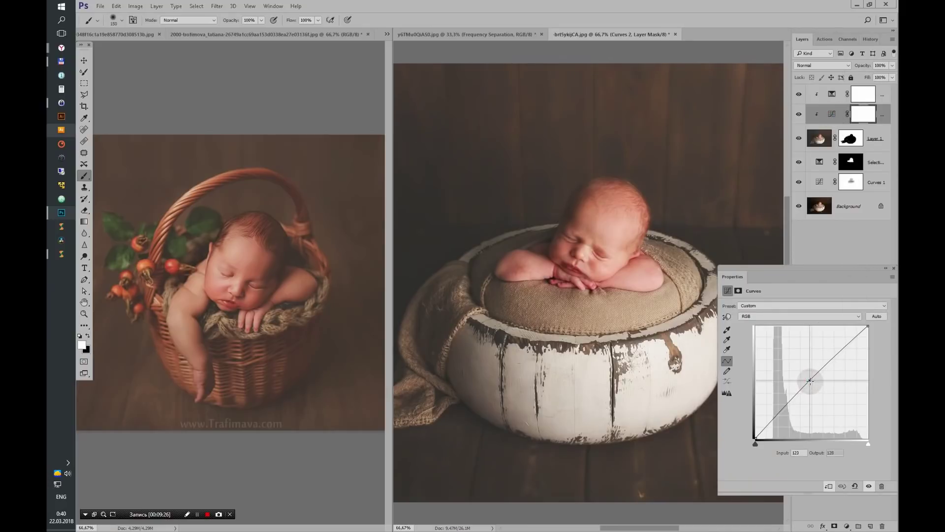
left_click(893, 268)
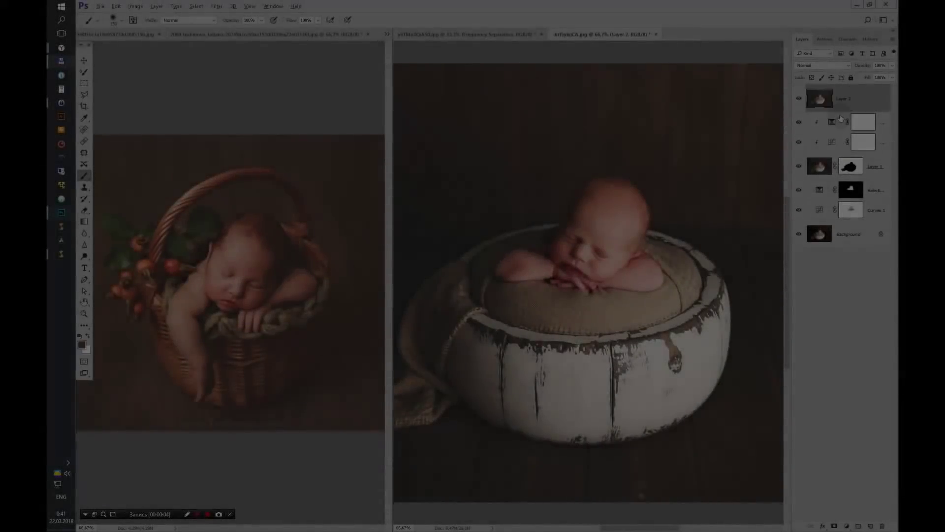
- Run the Frequency Separation action, confirm its blur, and zoom into the baby's face
left_click(822, 38)
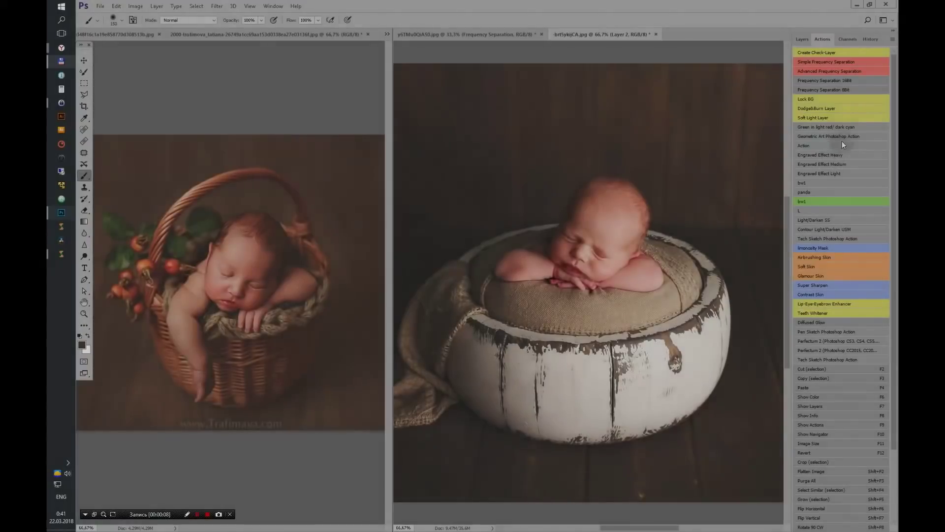
left_click(832, 89)
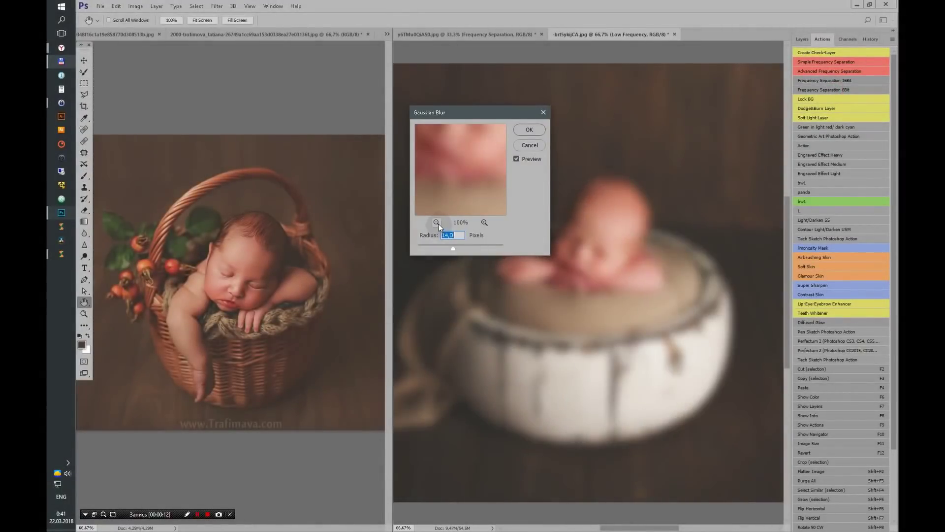
left_click(529, 130)
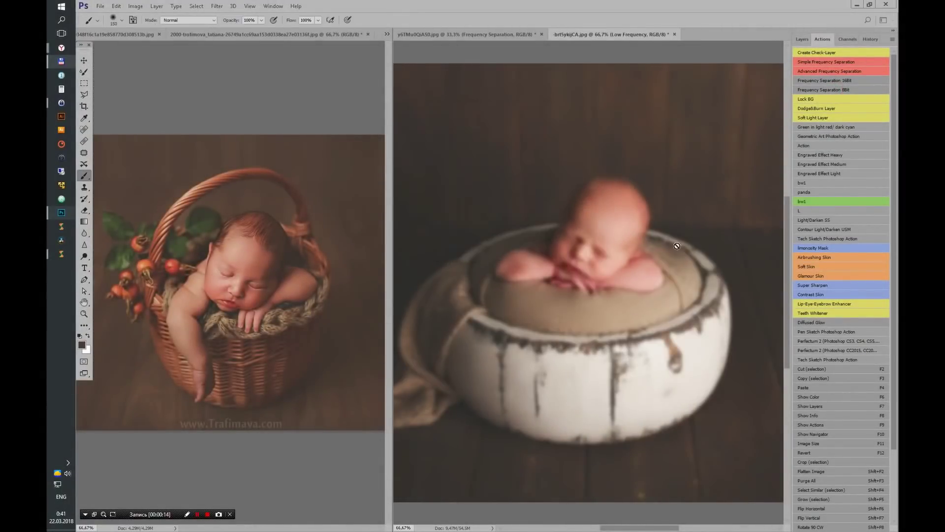
left_click(801, 39)
key("ctrl+plus")
key("ctrl+plus")
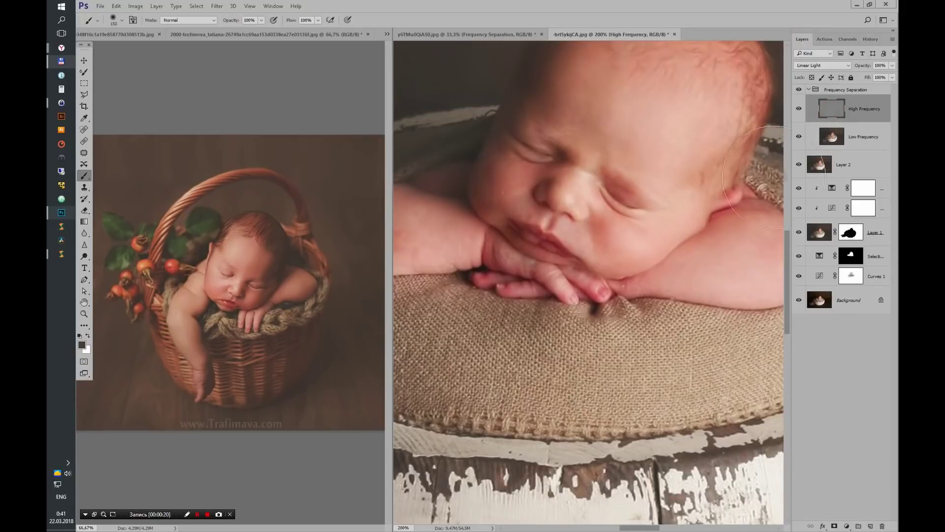
mouse_move(583, 191)
left_mouse_down()
mouse_move(613, 274)
mouse_move(688, 270)
left_mouse_up()
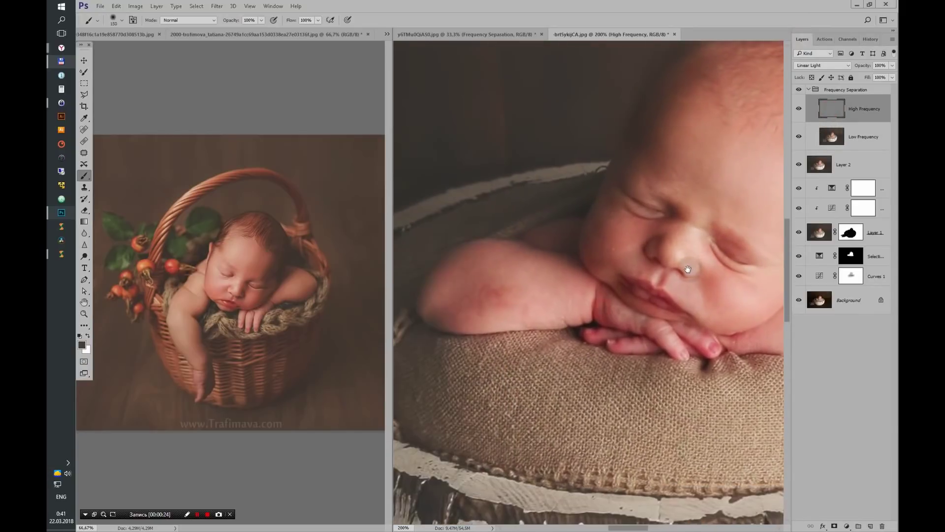
- Heal the red blemishes on the baby's arm with the Healing Brush
left_click(84, 141)
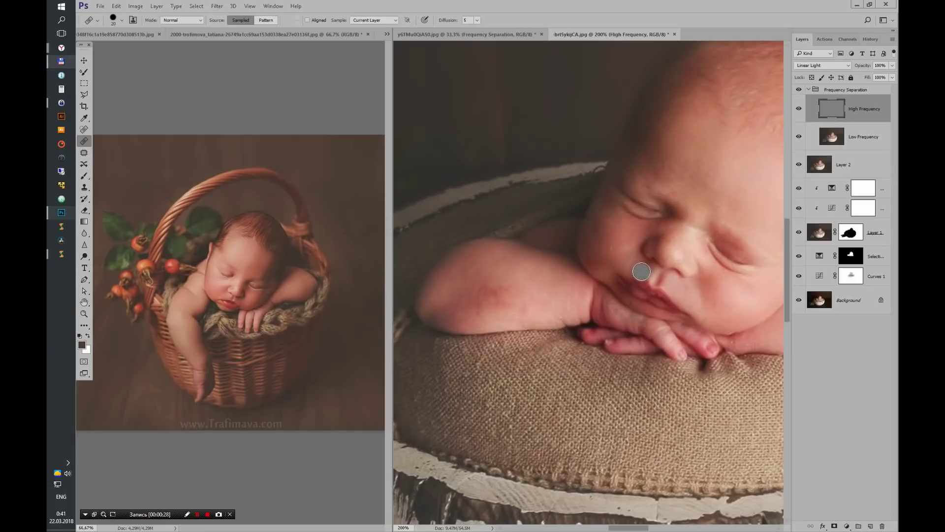
key("bracketleft")
key("bracketleft")
key("bracketleft")
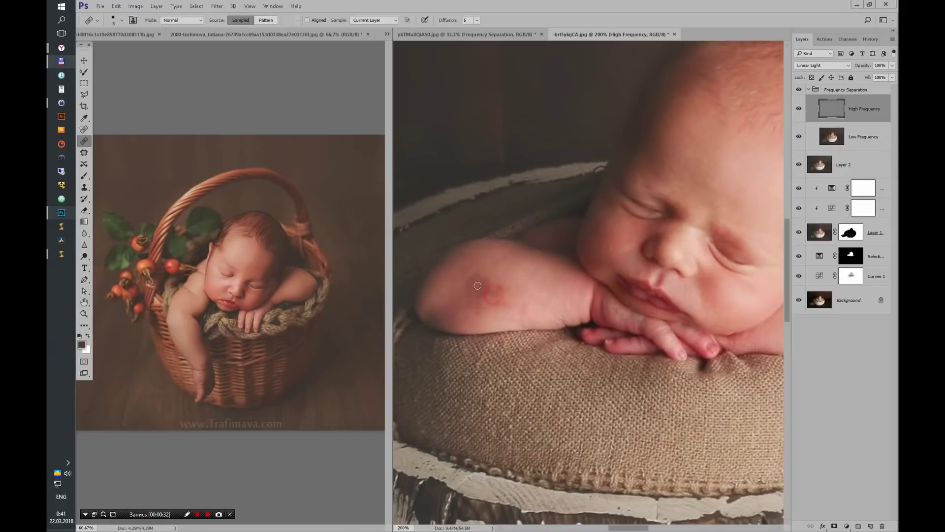
left_click(492, 287)
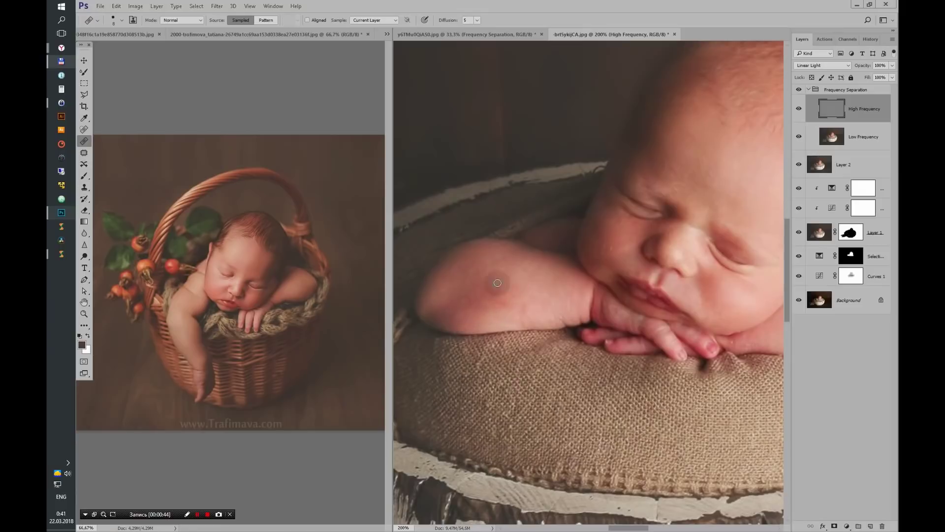
key("bracketright")
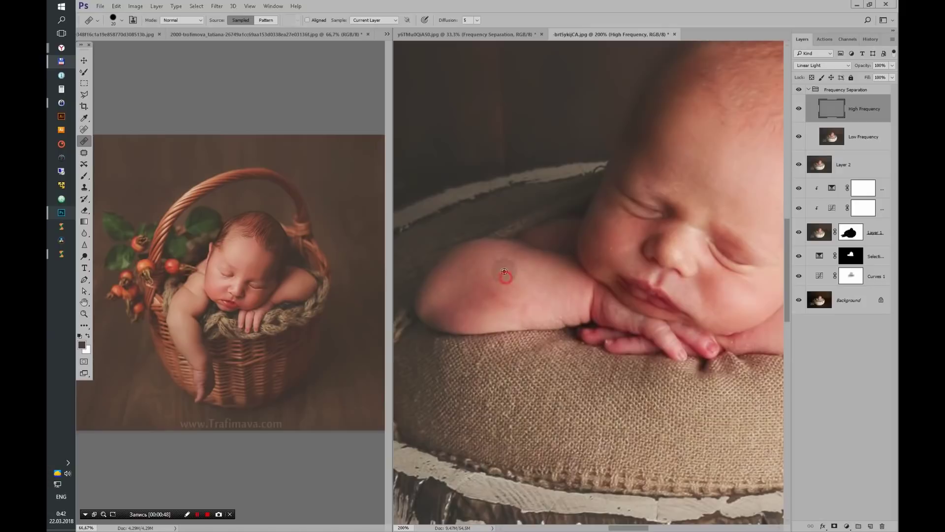
left_click(503, 277)
- Heal the spots on the baby's forehead and cheeks, resizing the brush as needed
left_click_drag(711, 156, 602, 242)
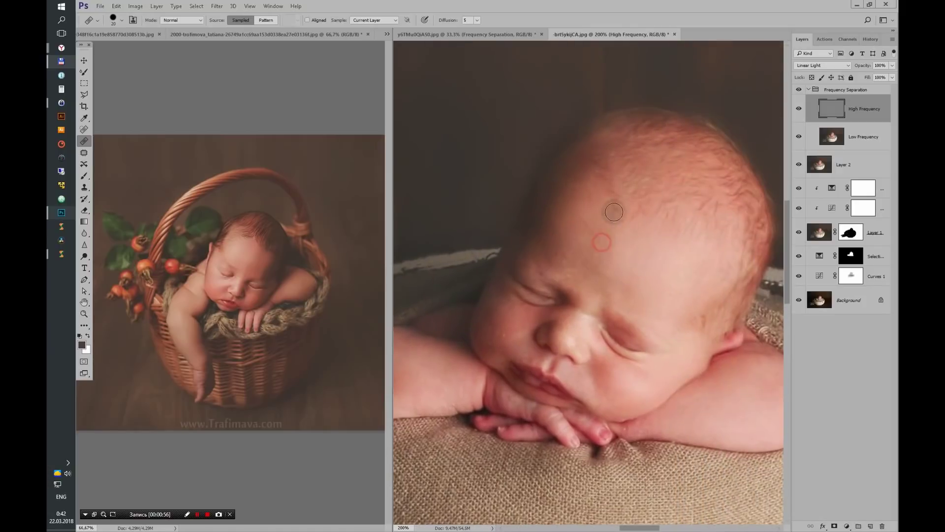
left_click(623, 217)
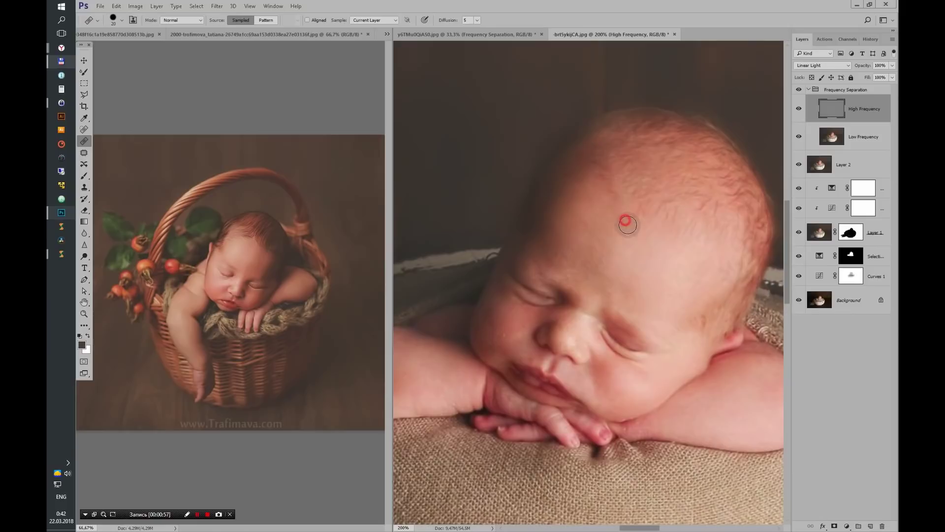
left_click(506, 333)
scroll(492, 333, "down", 3)
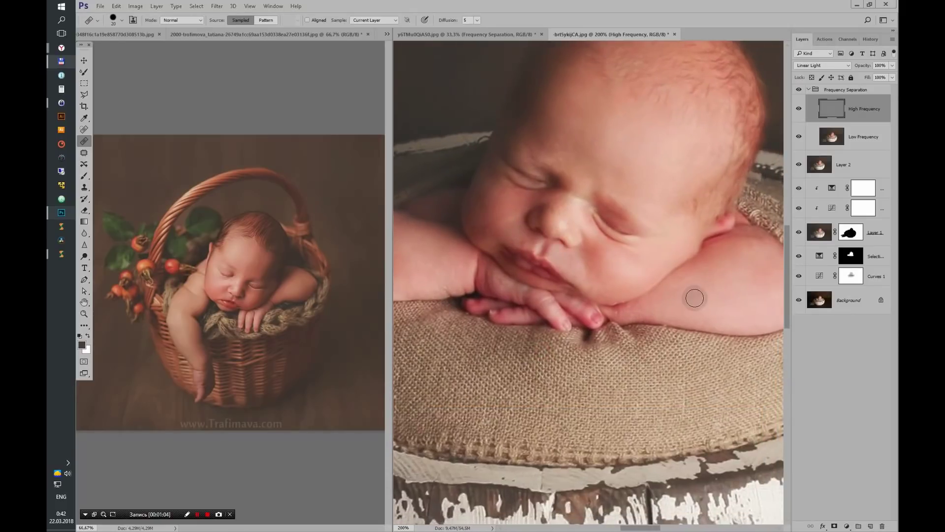
key("bracketleft")
key("bracketleft")
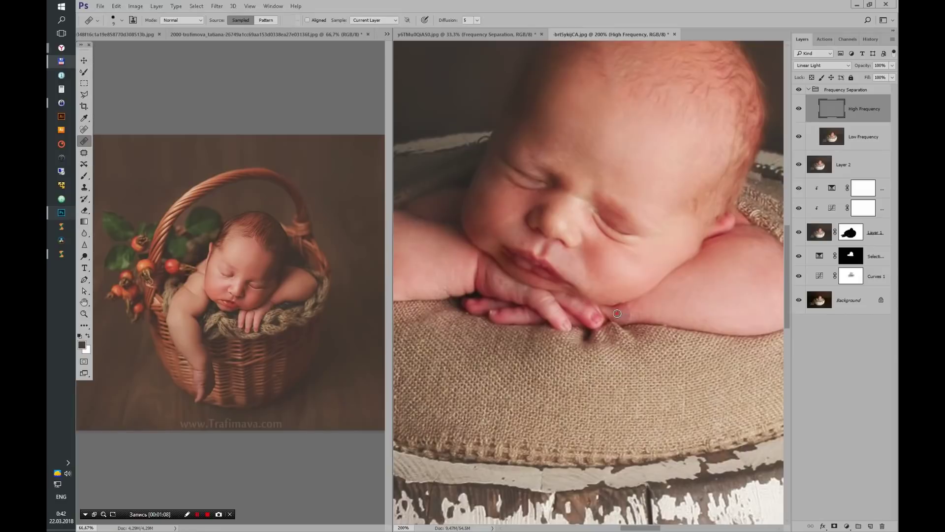
scroll(596, 299, "up", 3)
left_click(593, 216)
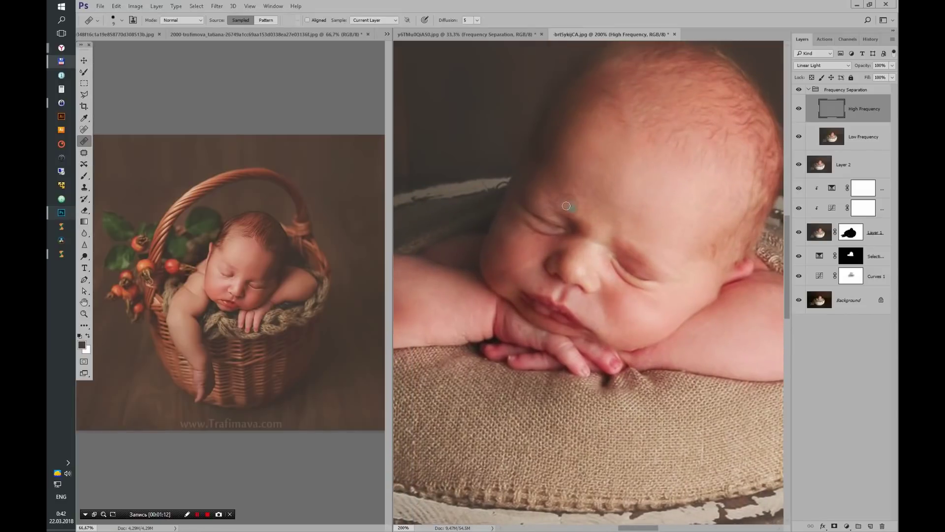
left_click(645, 310)
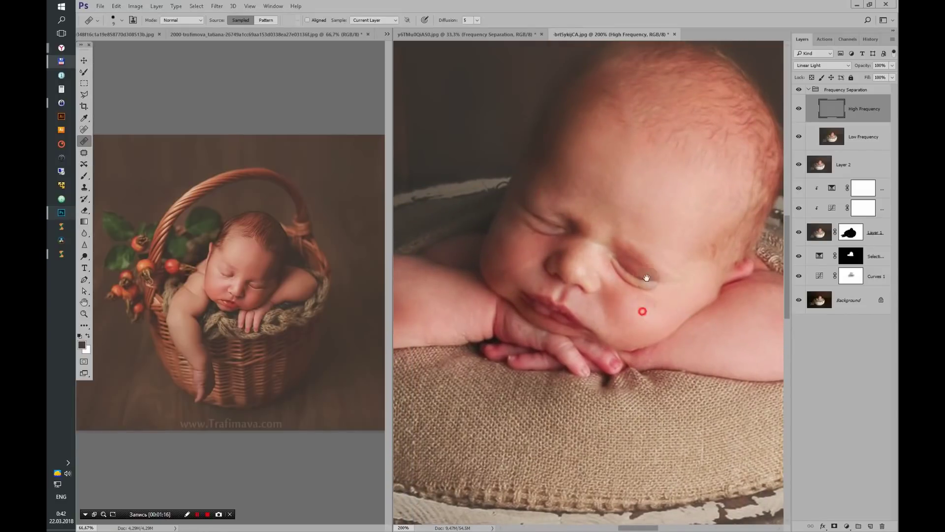
scroll(600, 276, "down", 5)
scroll(599, 276, "up", 2)
- On Low Frequency, Mixer-Brush blend the forehead, lower cheek, shoulder and forearm
scroll(599, 275, "up", 2)
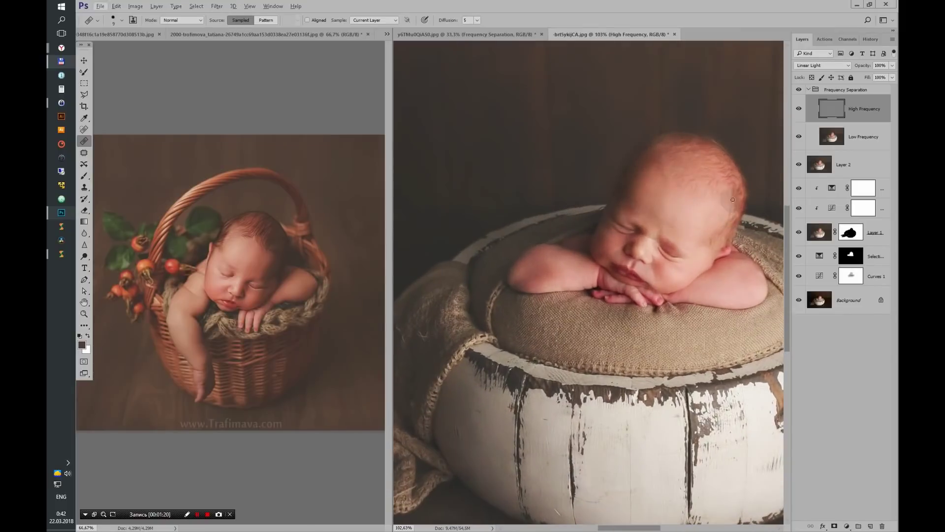
left_click(862, 136)
left_click(84, 73)
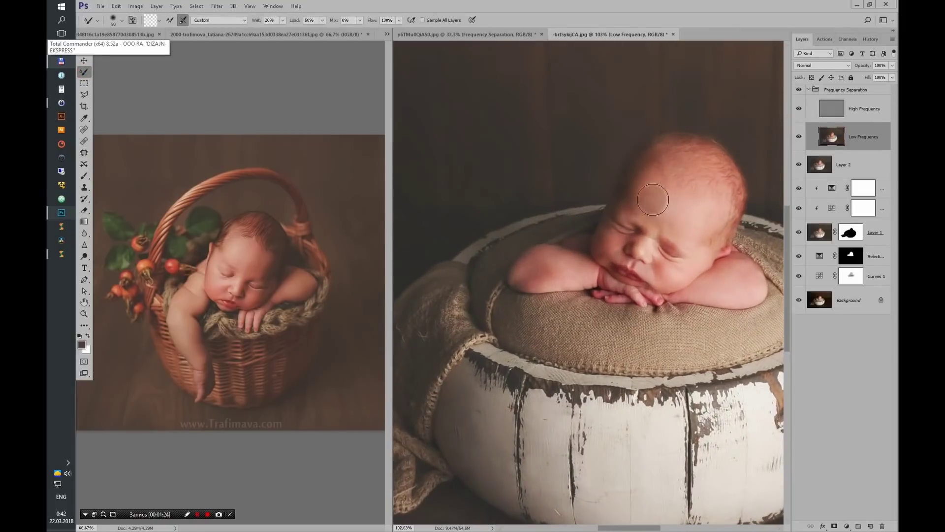
mouse_move(654, 211)
left_mouse_down()
mouse_move(651, 172)
mouse_move(661, 159)
mouse_move(705, 231)
left_mouse_up()
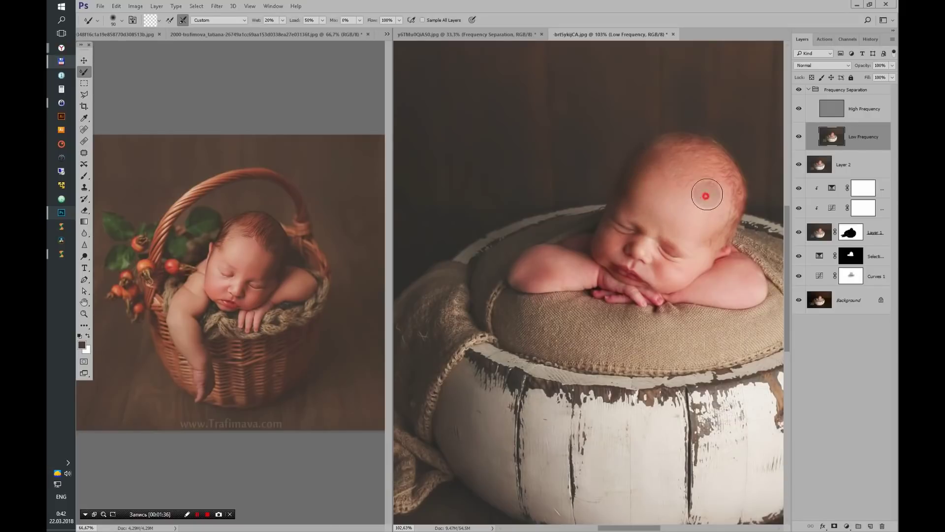
key("bracketleft")
key("bracketleft")
key("bracketleft")
mouse_move(675, 275)
left_mouse_down()
mouse_move(684, 268)
mouse_move(657, 271)
left_mouse_up()
key("bracketright")
key("bracketright")
left_click_drag(749, 275, 741, 294)
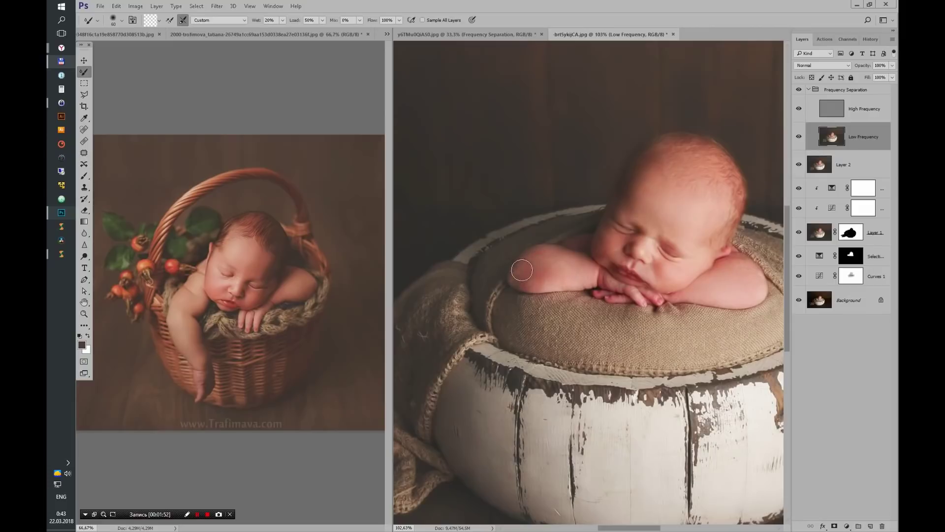
left_click_drag(540, 263, 541, 268)
- Blend the forearm's edge and the cheek skin beside the nose
key("bracketright")
key("bracketright")
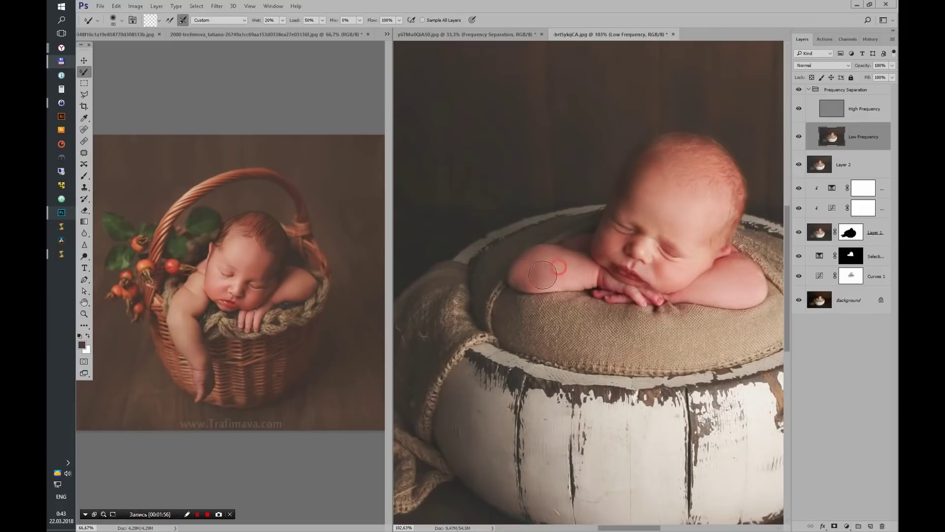
key("bracketleft")
key("bracketleft")
key("bracketleft")
left_click_drag(513, 278, 573, 266)
key("bracketright")
key("bracketright")
key("bracketright")
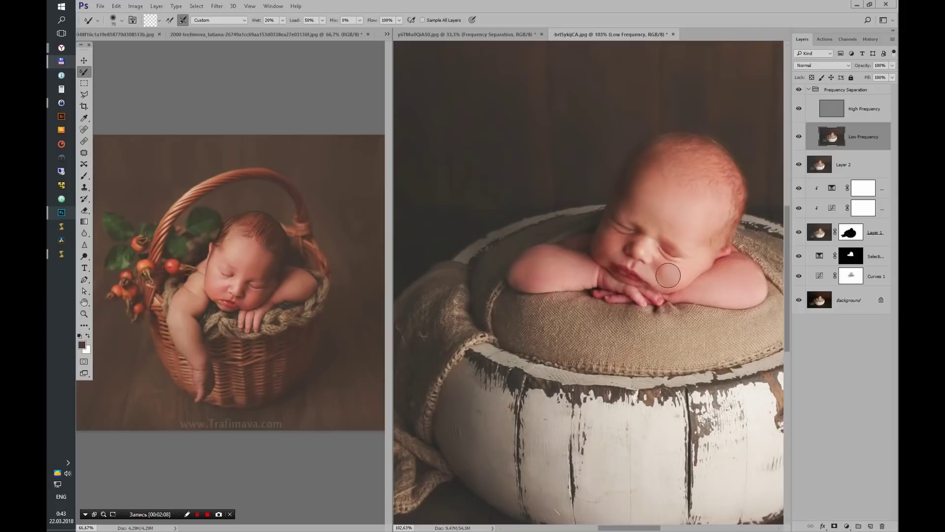
mouse_move(660, 268)
left_mouse_down()
mouse_move(648, 266)
mouse_move(665, 269)
left_mouse_up()
key("bracketright")
key("bracketright")
key("bracketleft")
key("bracketleft")
key("bracketleft")
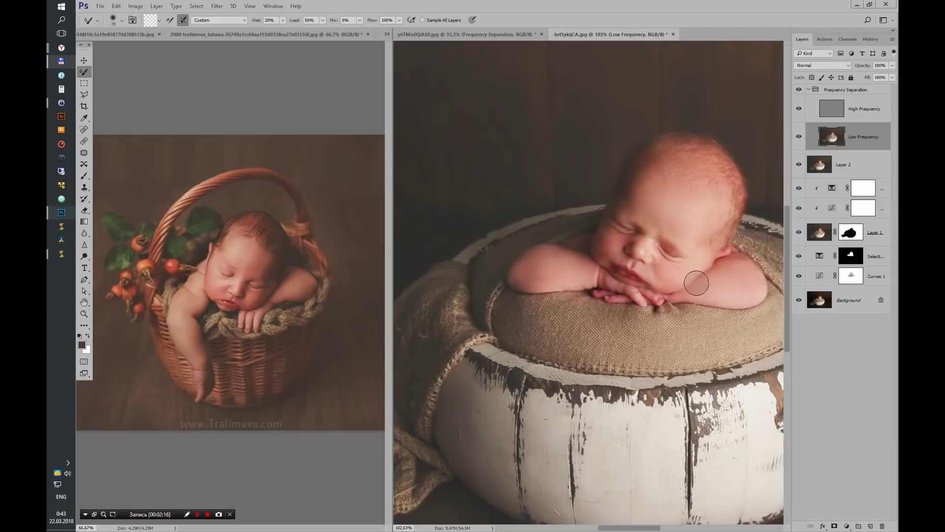
left_click(686, 268)
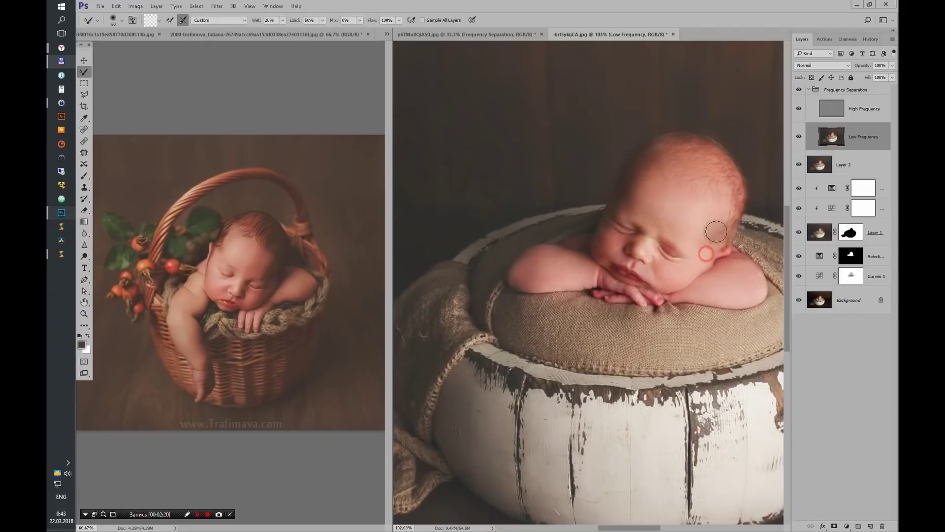
- Blend away the red forehead blemish and even out the cheek
key("bracketright")
key("bracketright")
key("bracketright")
mouse_move(645, 206)
left_mouse_down()
mouse_move(629, 211)
mouse_move(673, 210)
left_mouse_up()
key("bracketleft")
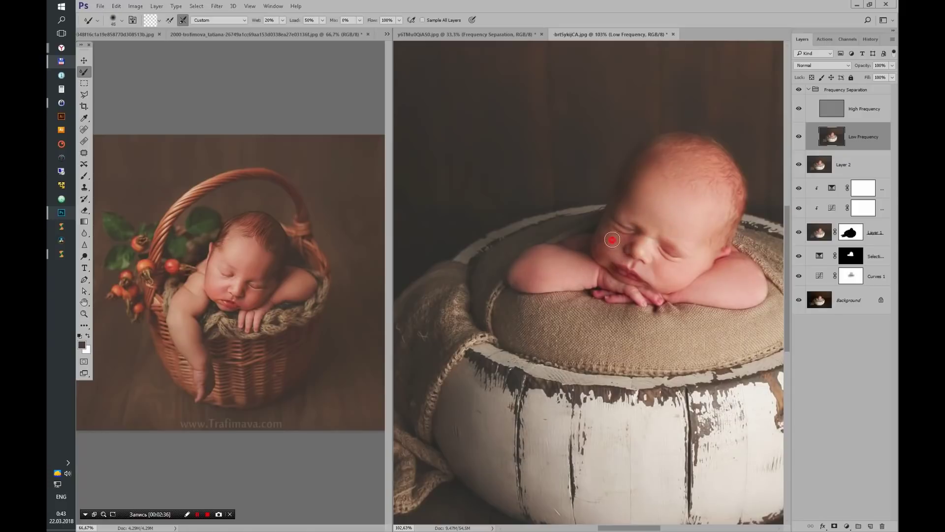
left_click_drag(612, 240, 654, 211)
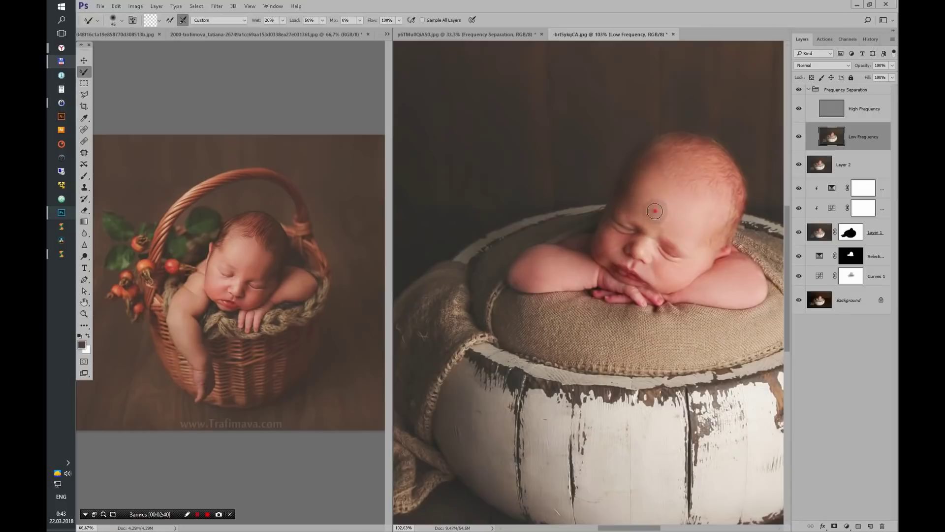
left_click_drag(659, 270, 656, 259)
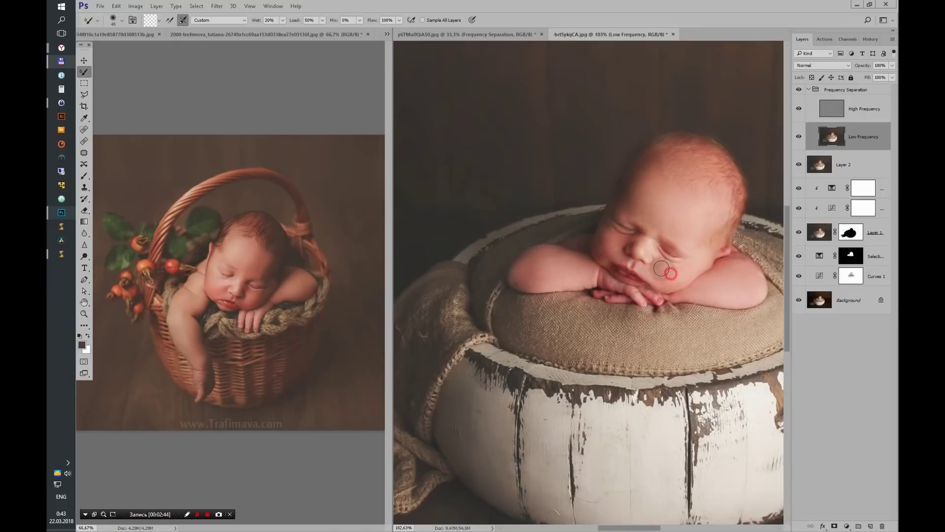
- Toggle the Frequency Separation group to compare, then smooth the dark patch under the eye
key("ctrl+minus")
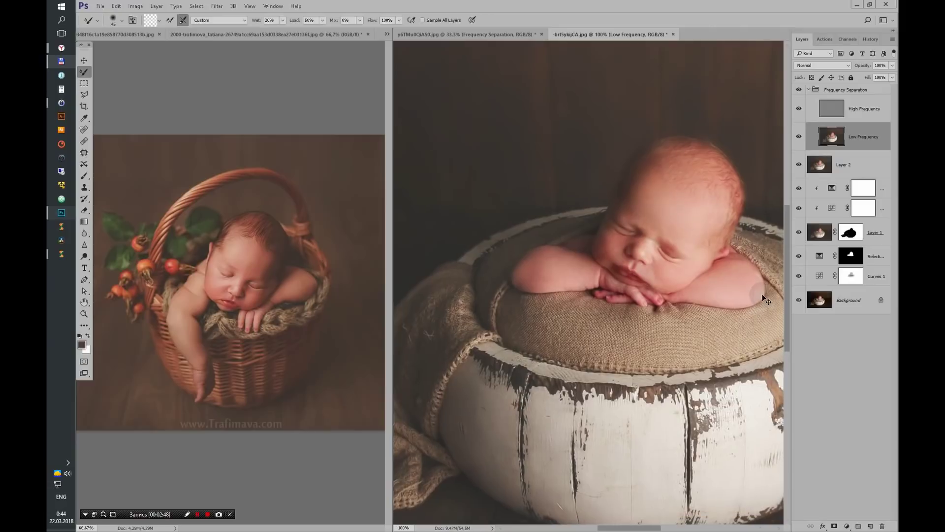
key("ctrl+minus")
key("ctrl+plus")
scroll(766, 250, "right", 2)
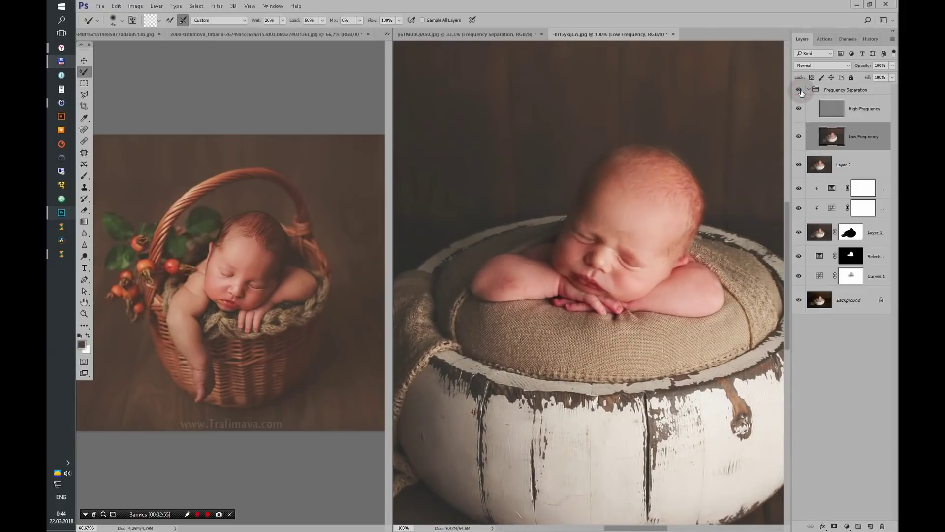
left_click(800, 91)
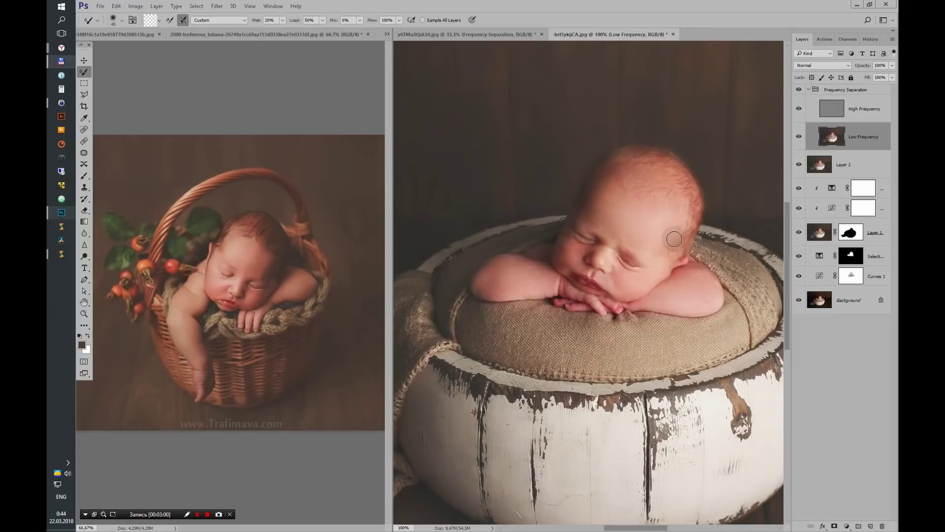
left_click_drag(635, 259, 569, 239)
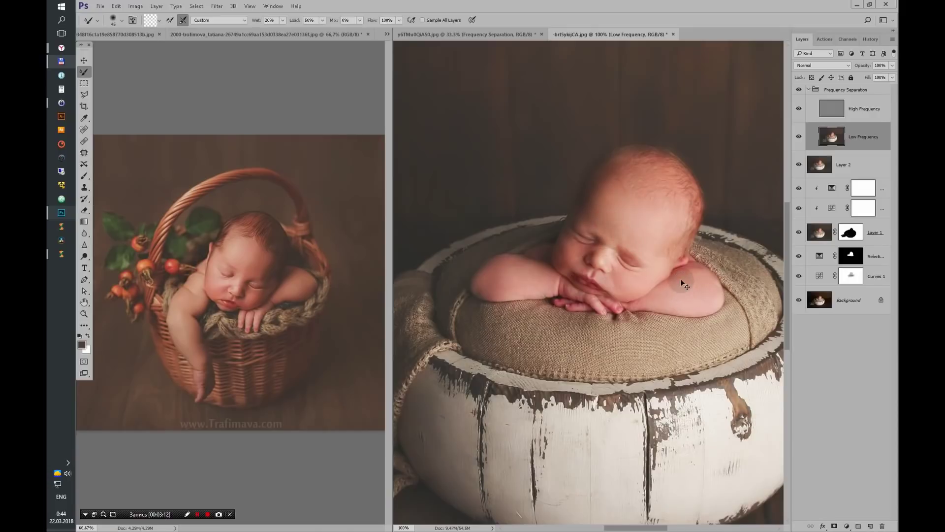
scroll(680, 279, "down", 1)
- Glance at the basket reference, then select the bowl photo's Frequency Separation group
scroll(680, 280, "down", 1)
left_click(211, 35)
scroll(298, 114, "down", 1)
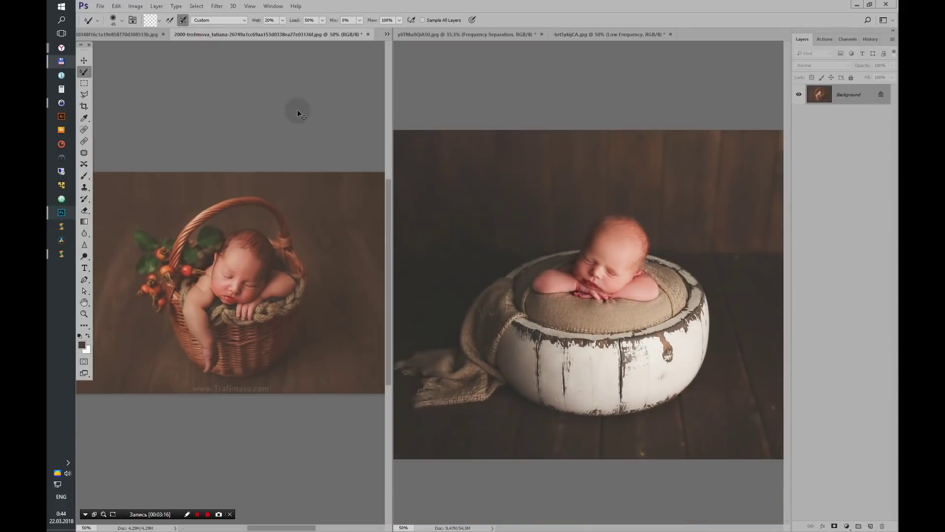
left_click(577, 33)
scroll(615, 49, "down", 1)
scroll(625, 54, "up", 1)
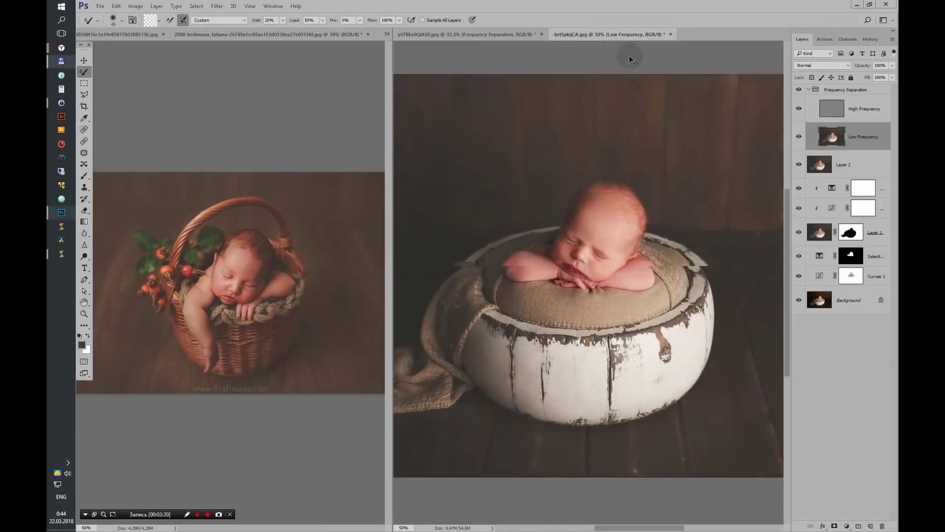
scroll(631, 61, "up", 1)
left_click(843, 90)
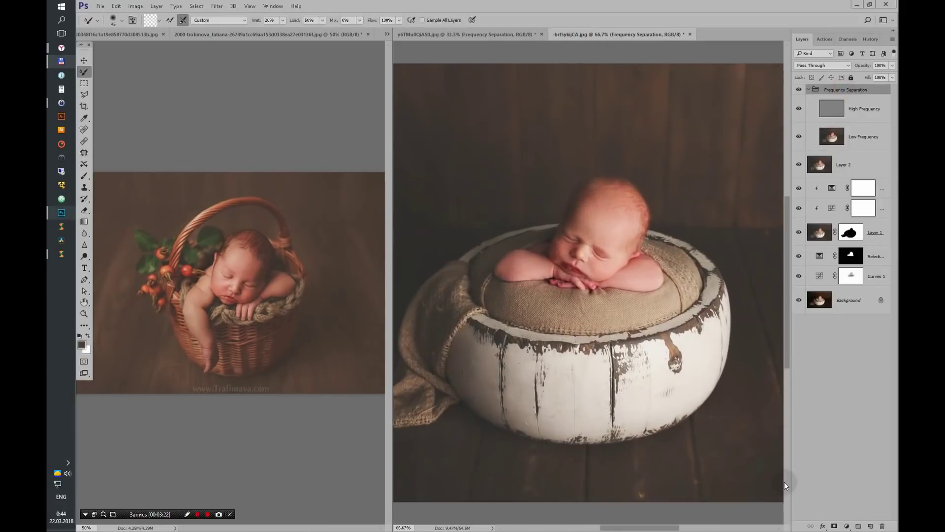
- Add a Selective Color layer adding a little yellow to Yellows, toggling it to compare
left_click(848, 526)
left_click_drag(802, 368, 818, 368)
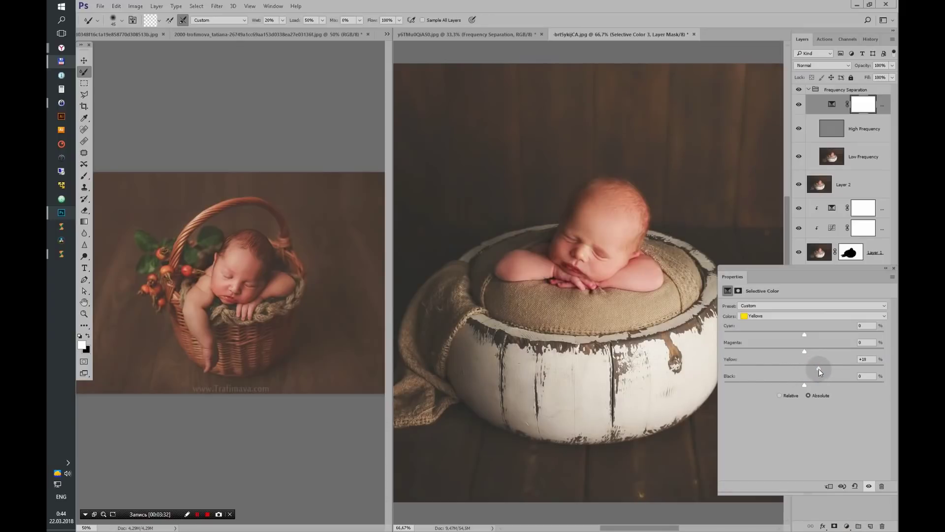
left_click(893, 269)
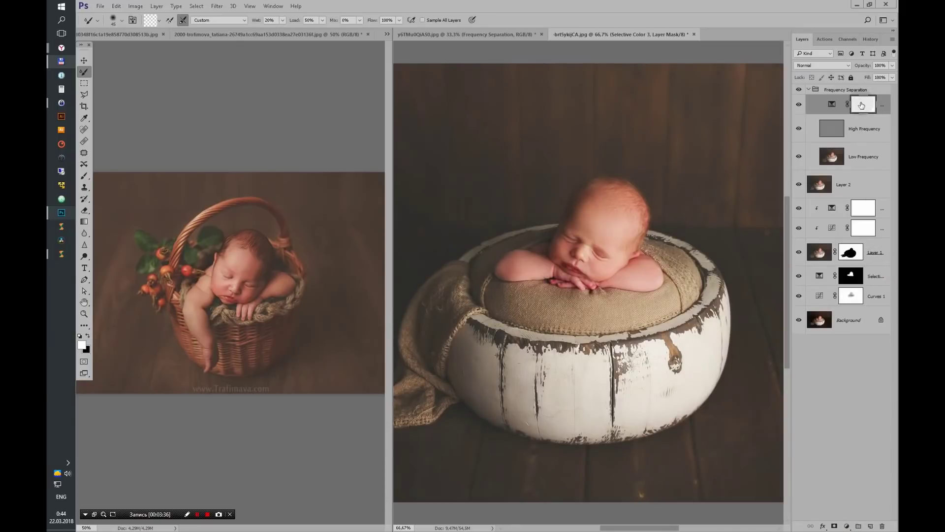
left_click(798, 105)
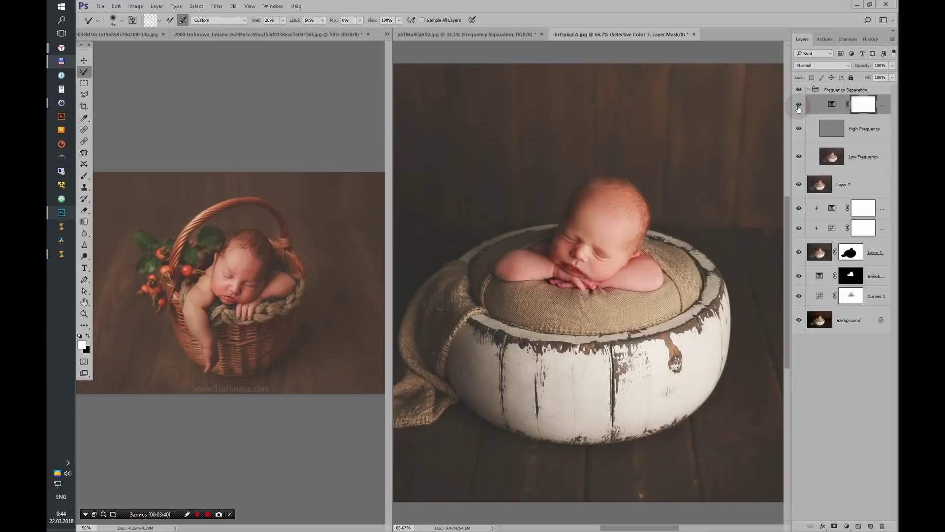
- Add another Selective Color layer cutting Reds cyan and adding Yellows magenta
left_click(85, 175)
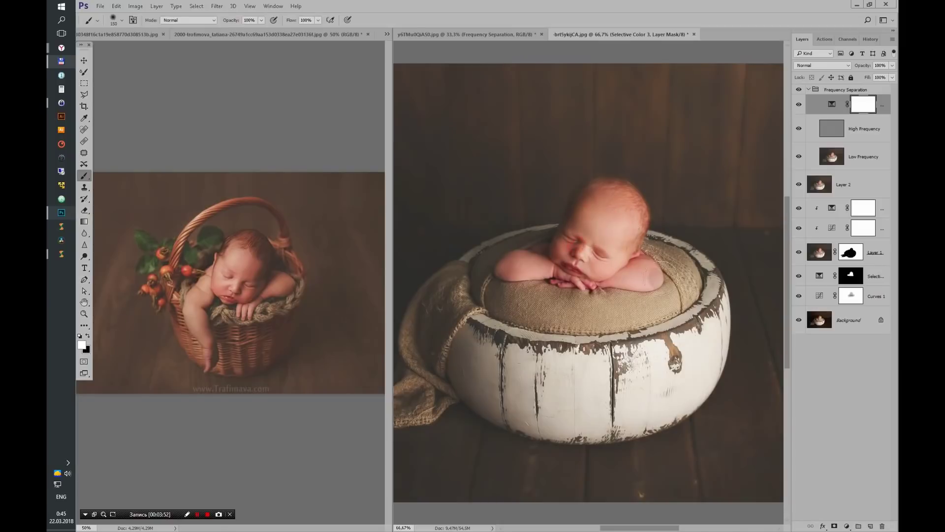
left_click(847, 526)
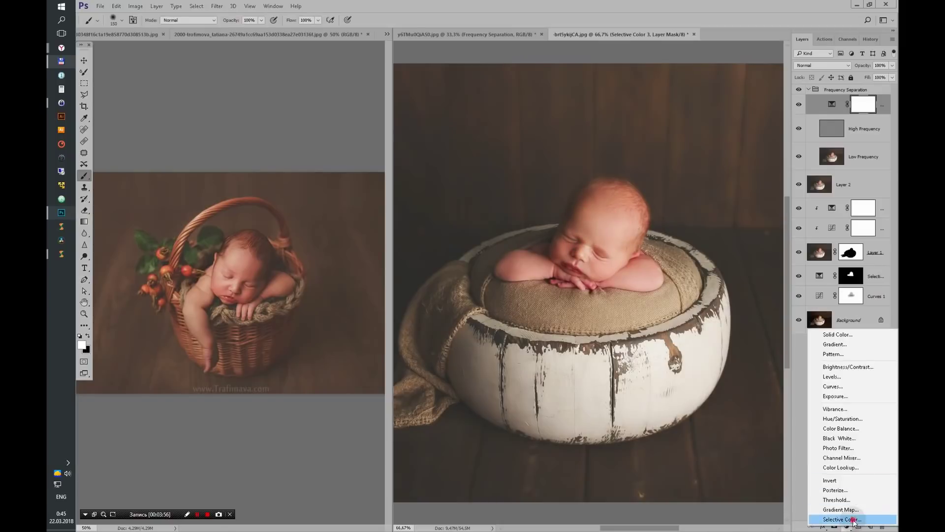
left_click(832, 513)
left_click(776, 315)
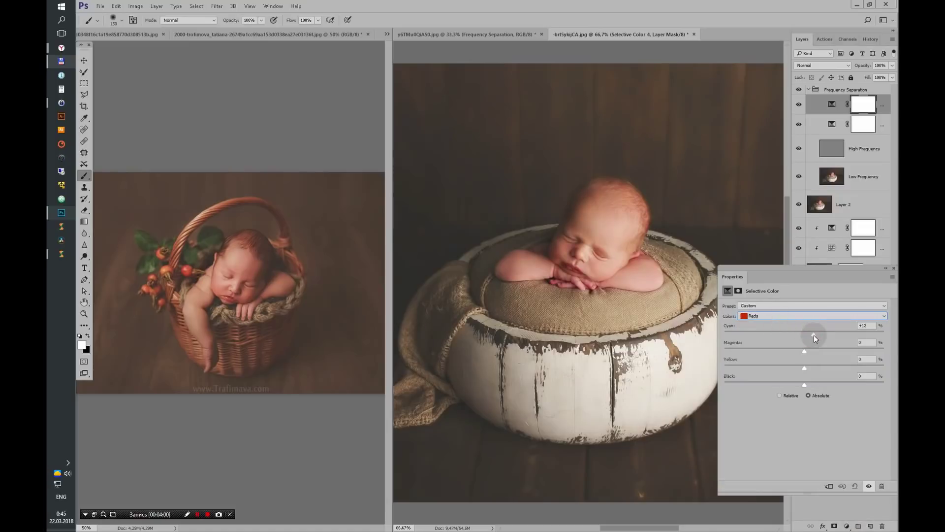
left_click_drag(814, 335, 785, 342)
left_click(798, 315)
left_click(788, 335)
left_click(823, 349)
left_click(893, 268)
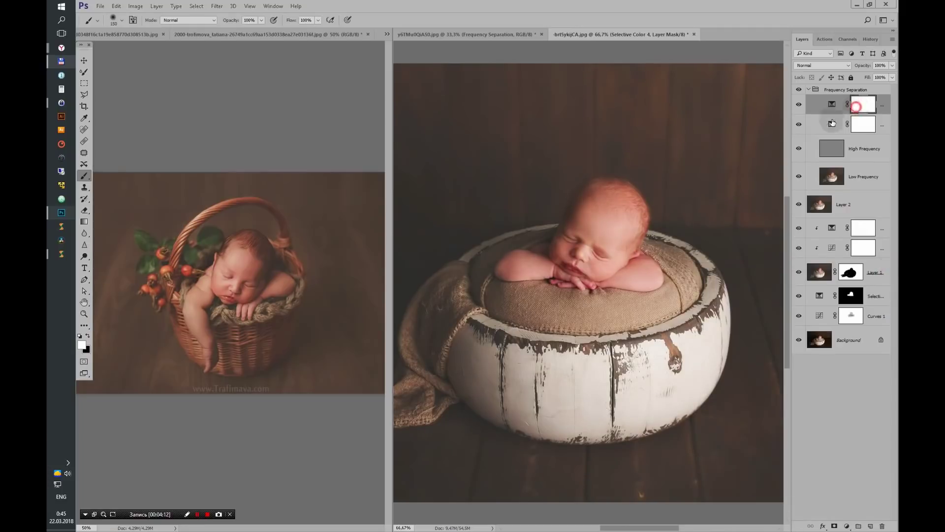
- Invert that layer's mask and paint the correction back onto the baby's face
key("ctrl+i")
key("bracketleft")
key("bracketleft")
key("ctrl+plus")
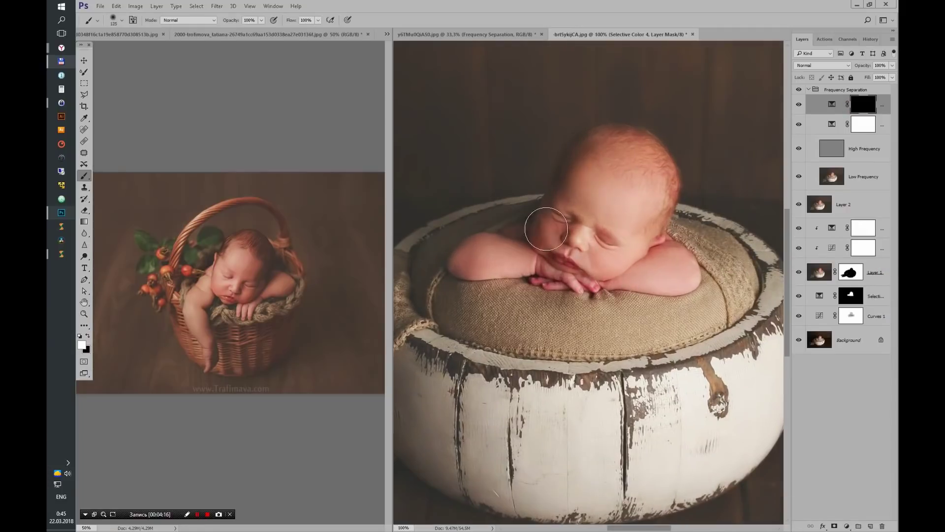
mouse_move(582, 245)
left_mouse_down()
mouse_move(603, 259)
mouse_move(621, 162)
left_mouse_up()
key("bracketleft")
key("bracketleft")
key("bracketleft")
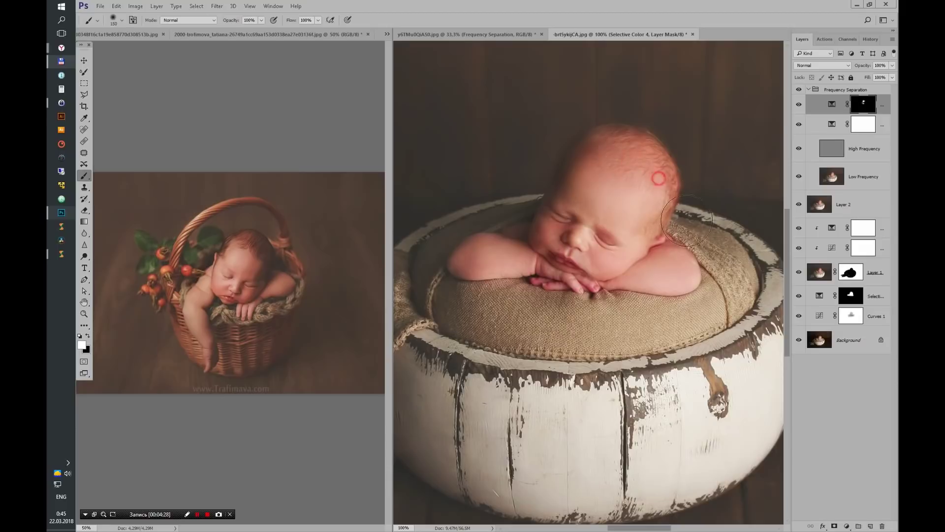
key("ctrl+minus")
key("ctrl+minus")
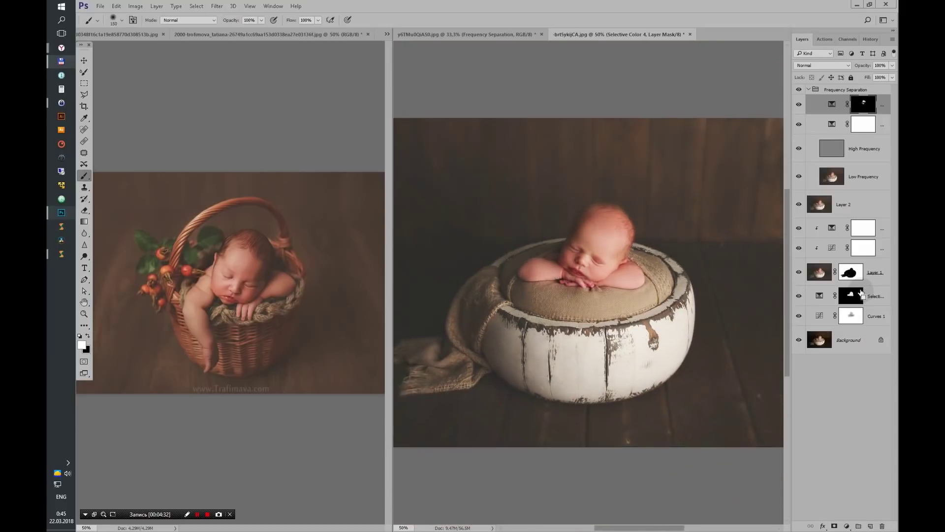
key("ctrl+minus")
key("ctrl+plus")
left_click(859, 90)
- Add a Sepia Photo Filter layer and set its density
left_click(808, 90)
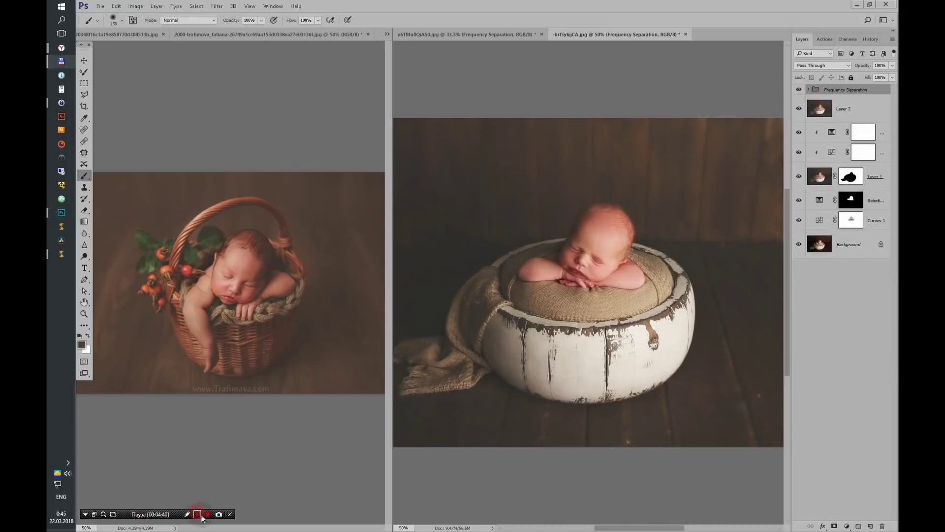
left_click(847, 526)
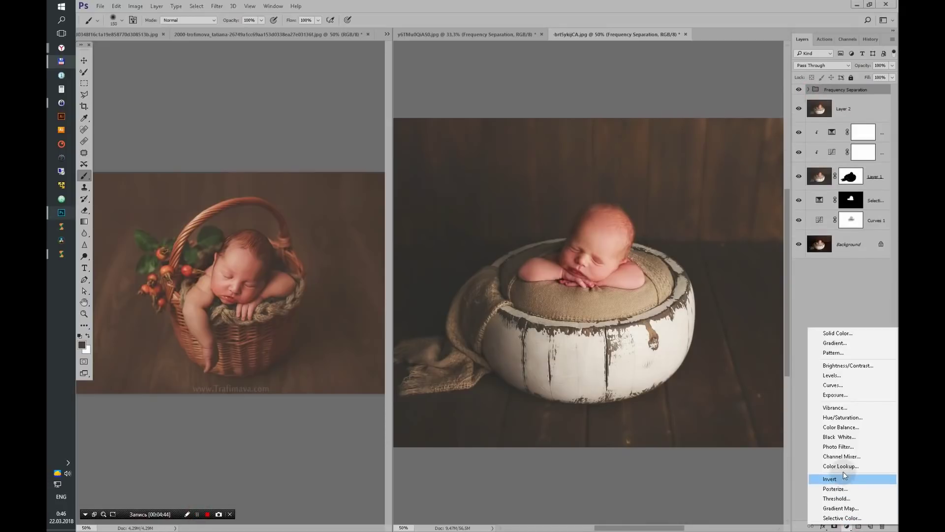
left_click(836, 445)
left_click(787, 305)
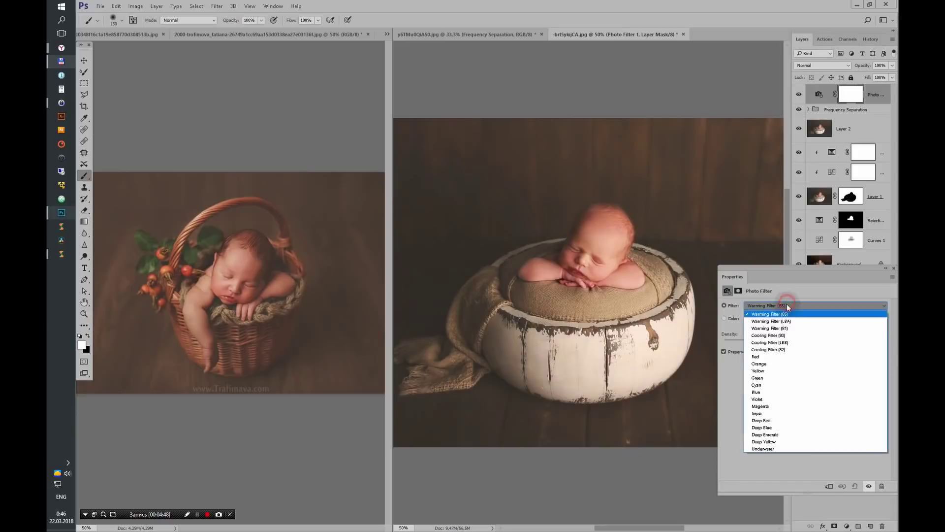
left_click(759, 413)
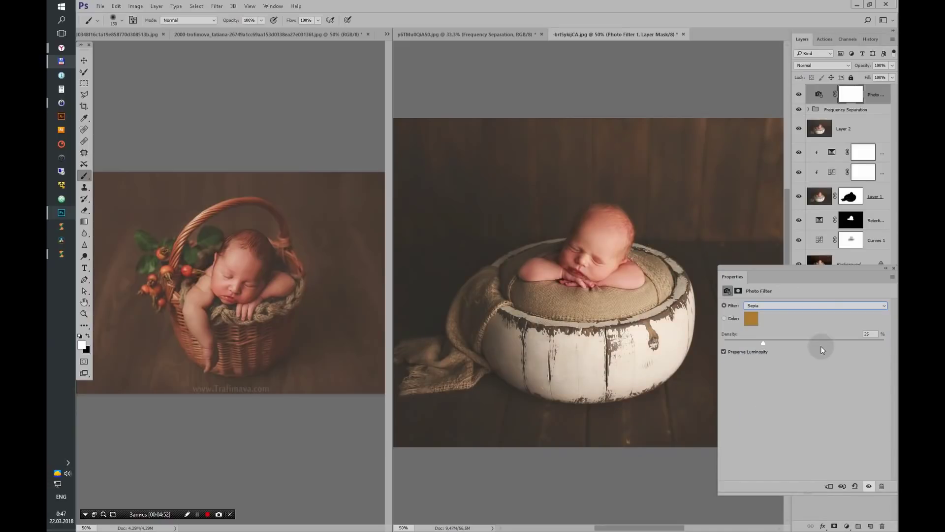
left_click_drag(818, 340, 823, 339)
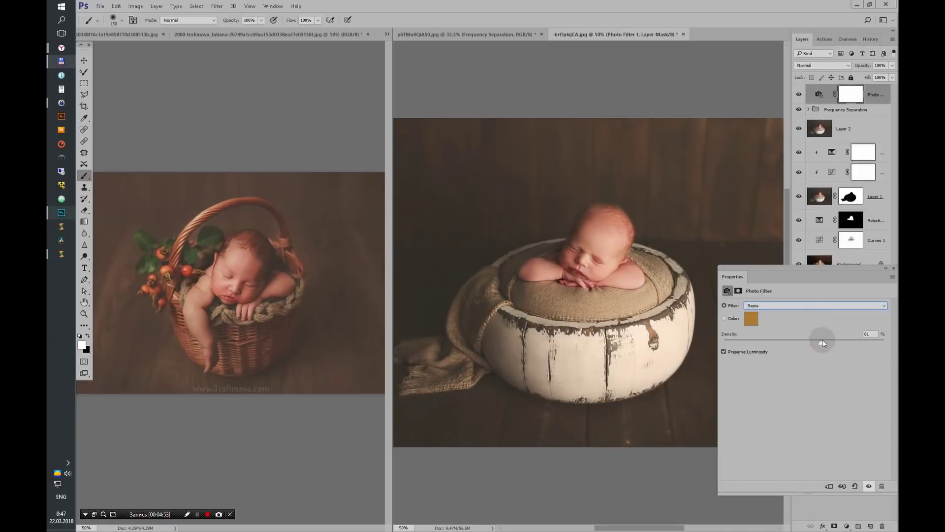
left_click(895, 270)
- Mask the sepia off the baby's head and face, and lower the layer to 53% opacity
left_click(87, 335)
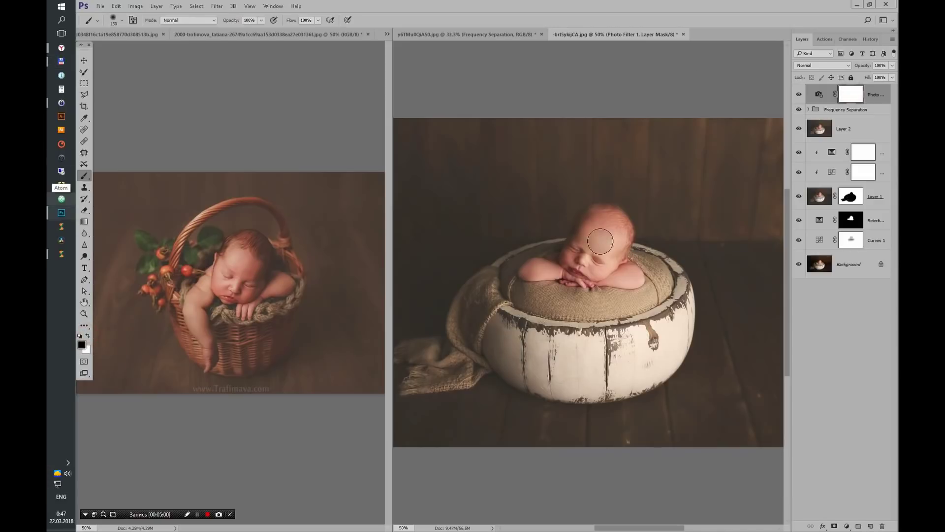
mouse_move(600, 241)
left_mouse_down()
mouse_move(548, 275)
mouse_move(515, 321)
left_mouse_up()
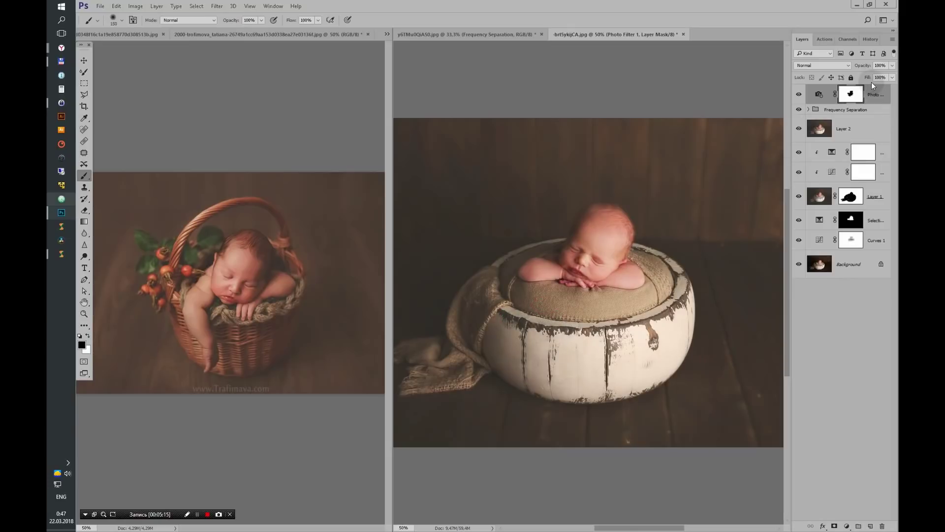
left_click(891, 66)
left_click_drag(873, 78, 873, 78)
left_click(740, 290)
key("ctrl+minus")
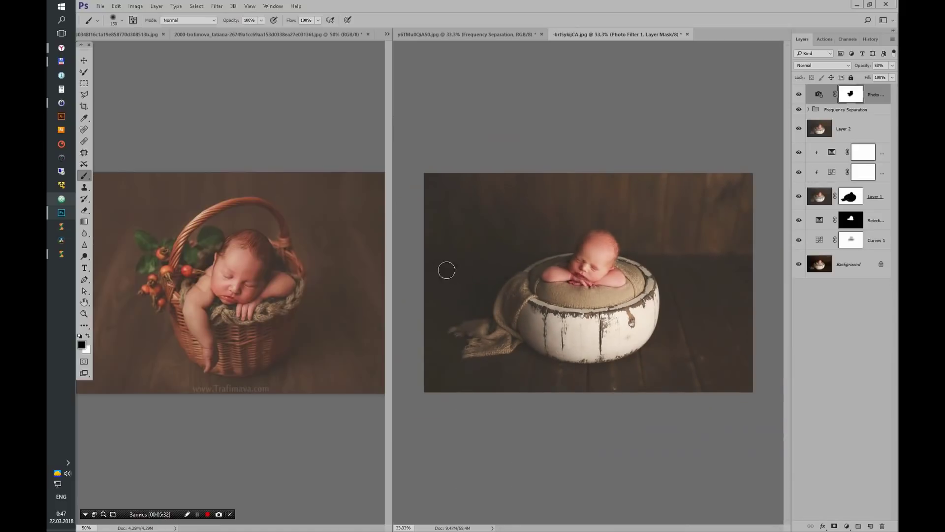
left_click_drag(392, 257, 443, 258)
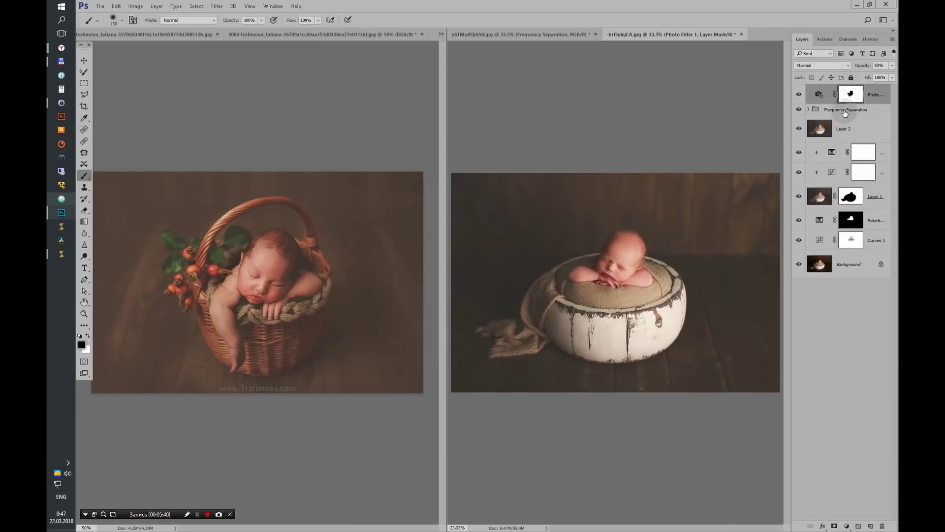
- Add a Curves layer lifting the upper midtones and shadows slightly
left_click(847, 526)
left_click(849, 384)
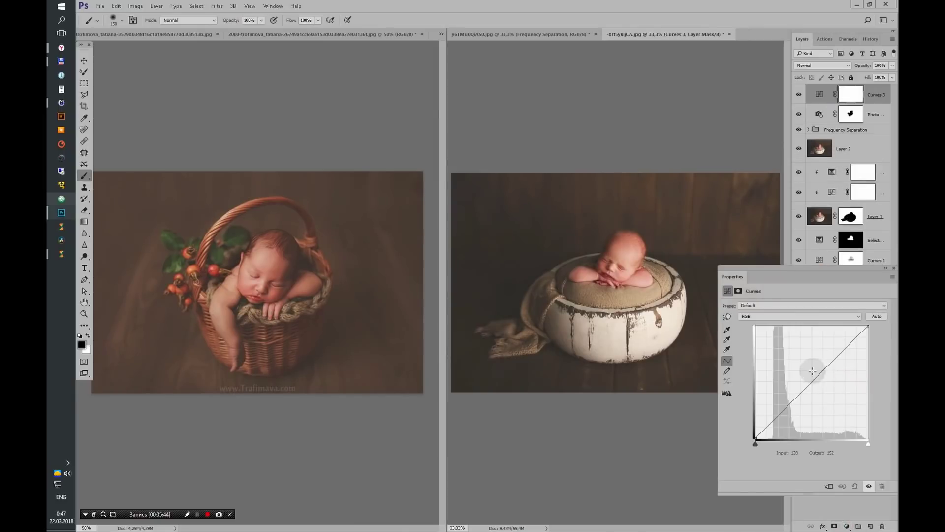
left_click(831, 360)
left_click(783, 410)
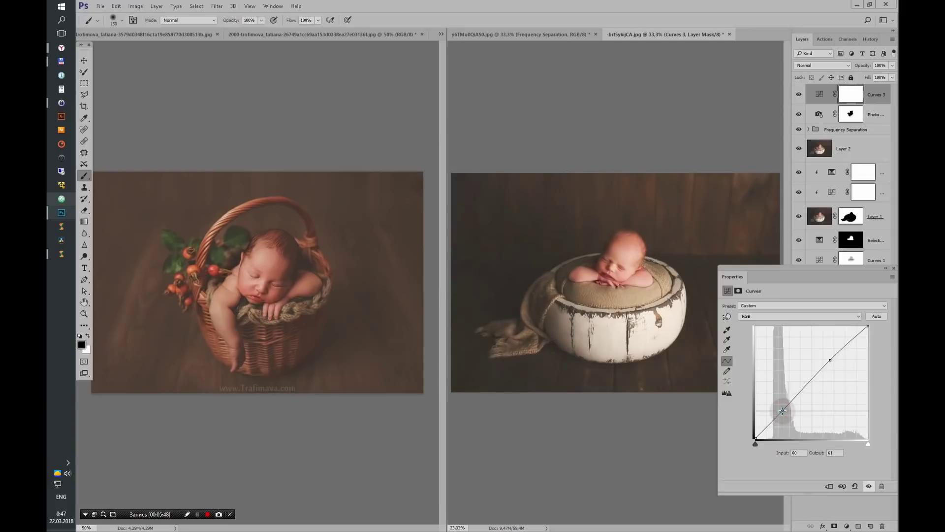
left_click(893, 269)
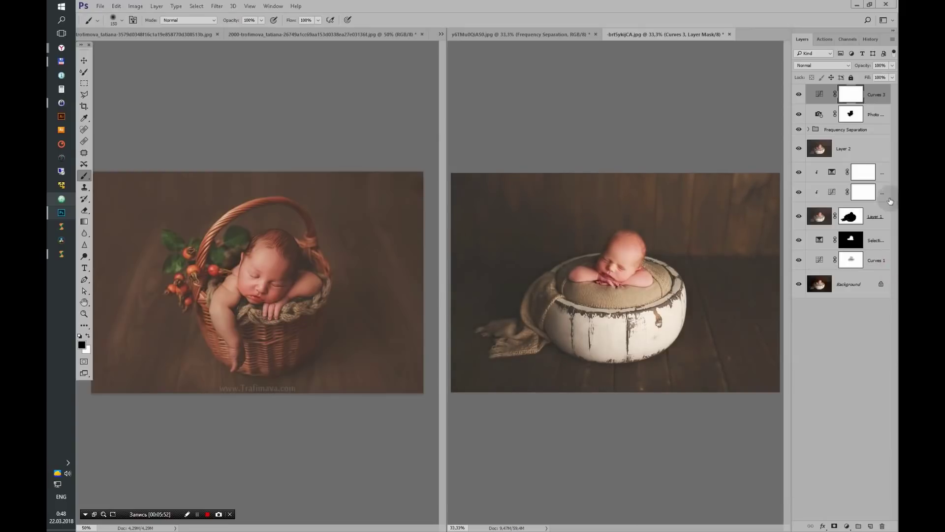
- Compare the original History state with Snapshot 2 of the finished edit
left_click(870, 40)
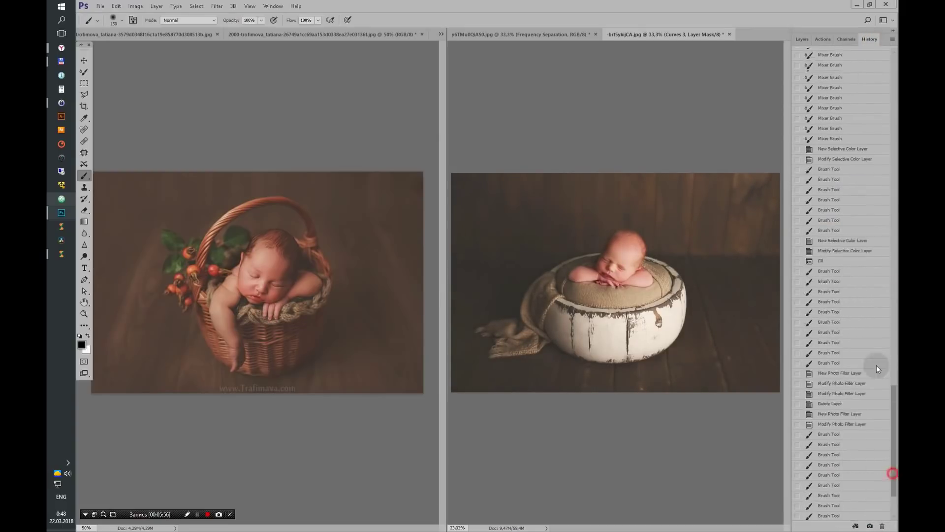
scroll(877, 365, "up", 20)
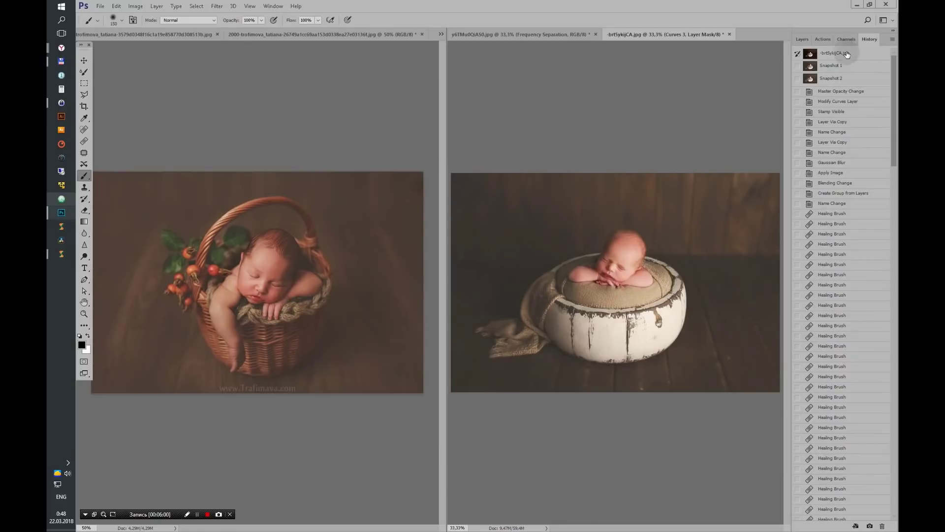
left_click(845, 53)
left_click(844, 79)
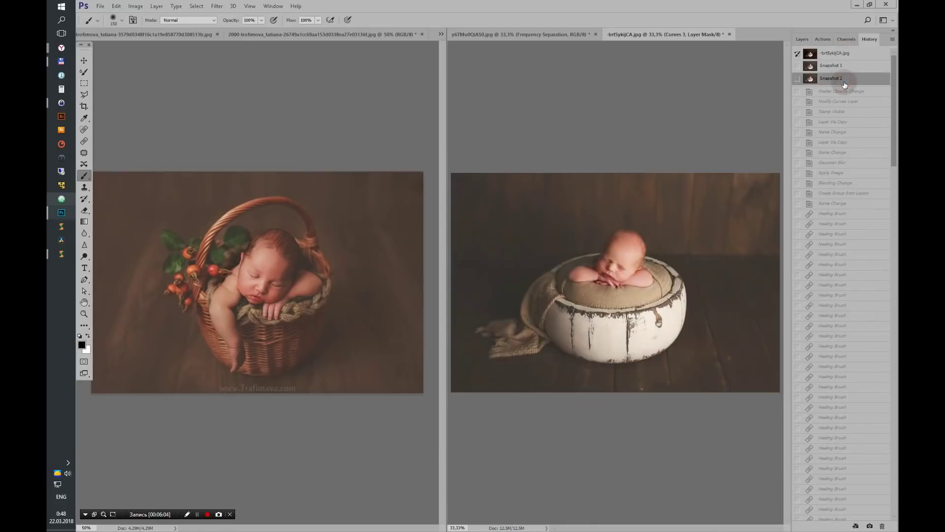
left_click(840, 53)
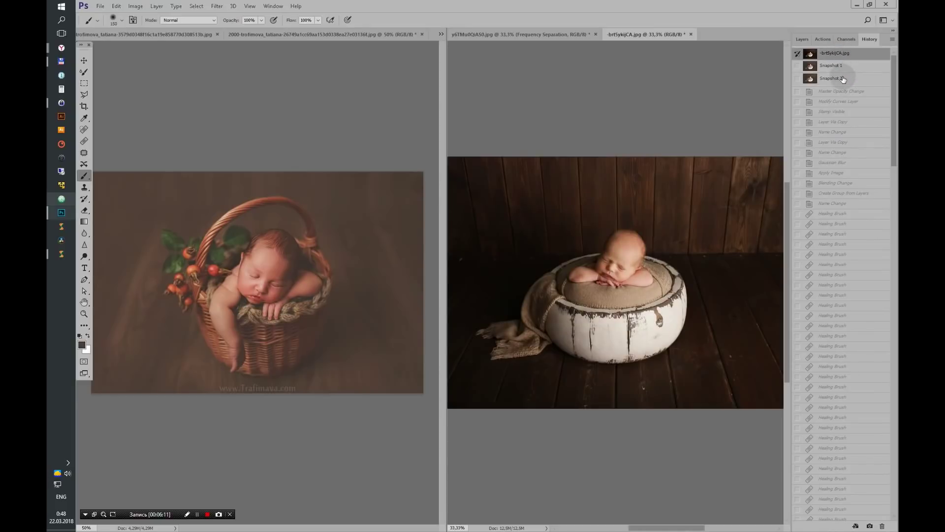
left_click(844, 79)
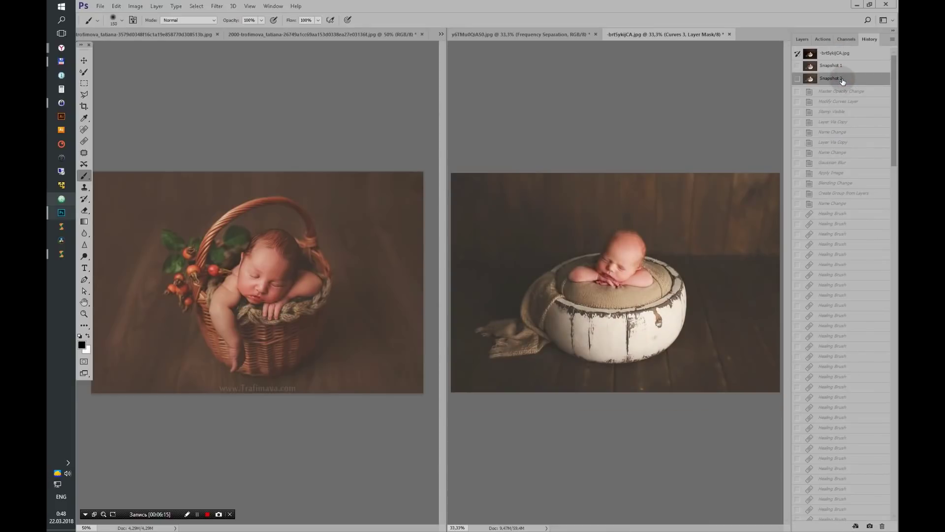